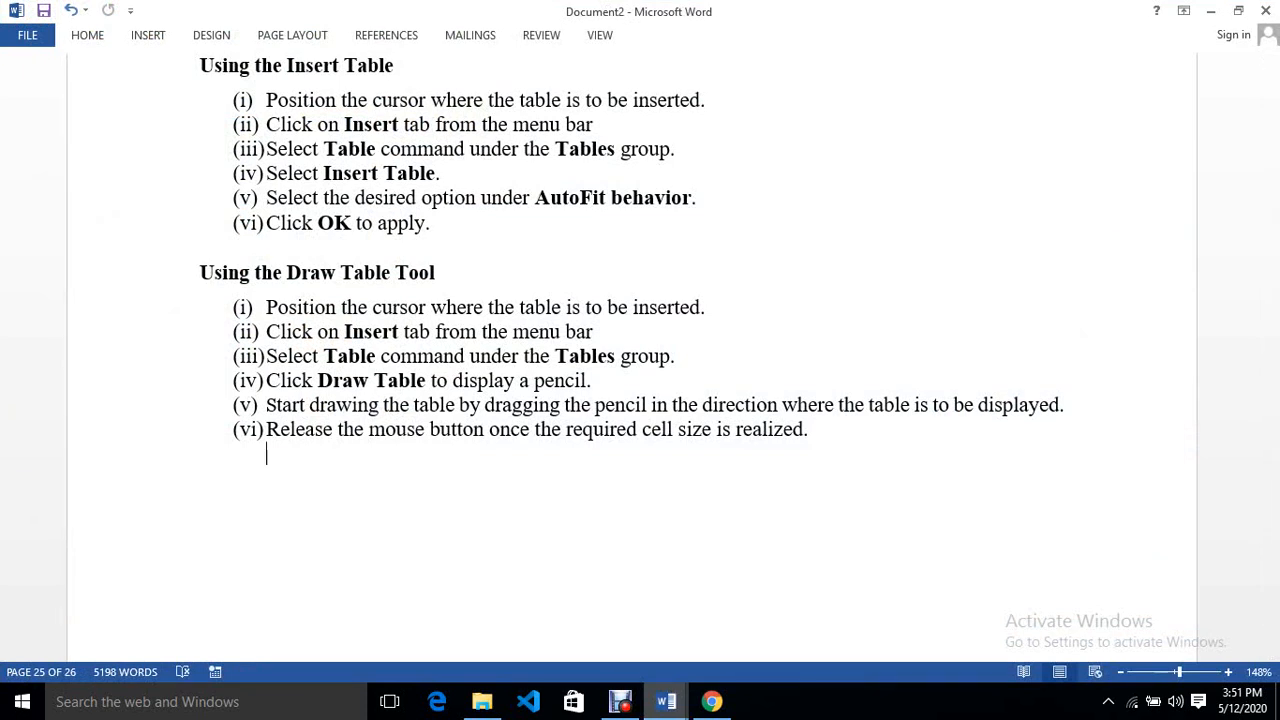
- Review the notes in section 3.7 Tables, from the Draw Table instructions back to the section heading and the Graphic Grid steps
key("Up")
key("Up")
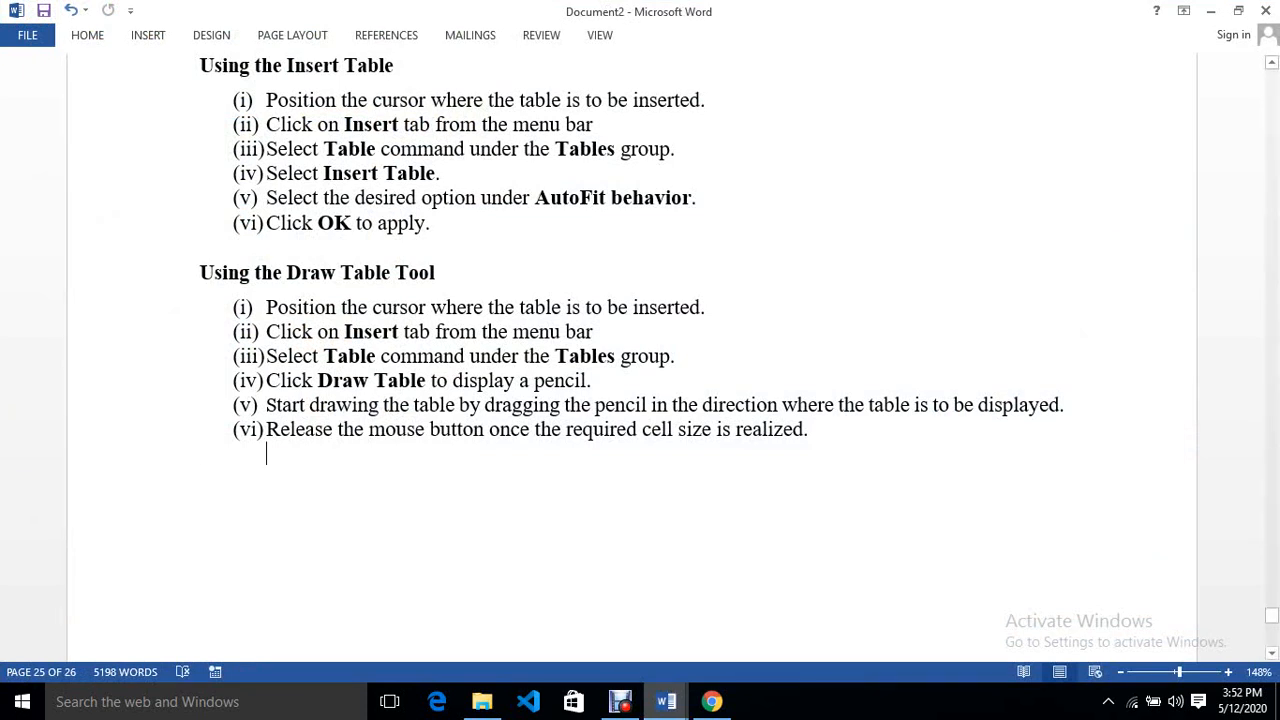
key("Up")
key("Up")
key("Up")
key("Up")
key("Up")
key("Up")
key("Up")
key("Up")
key("Up")
key("Up")
key("Up")
key("Up")
key("Up")
key("Up")
key("Up")
key("Up")
key("Up")
key("Up")
key("Up")
key("Up")
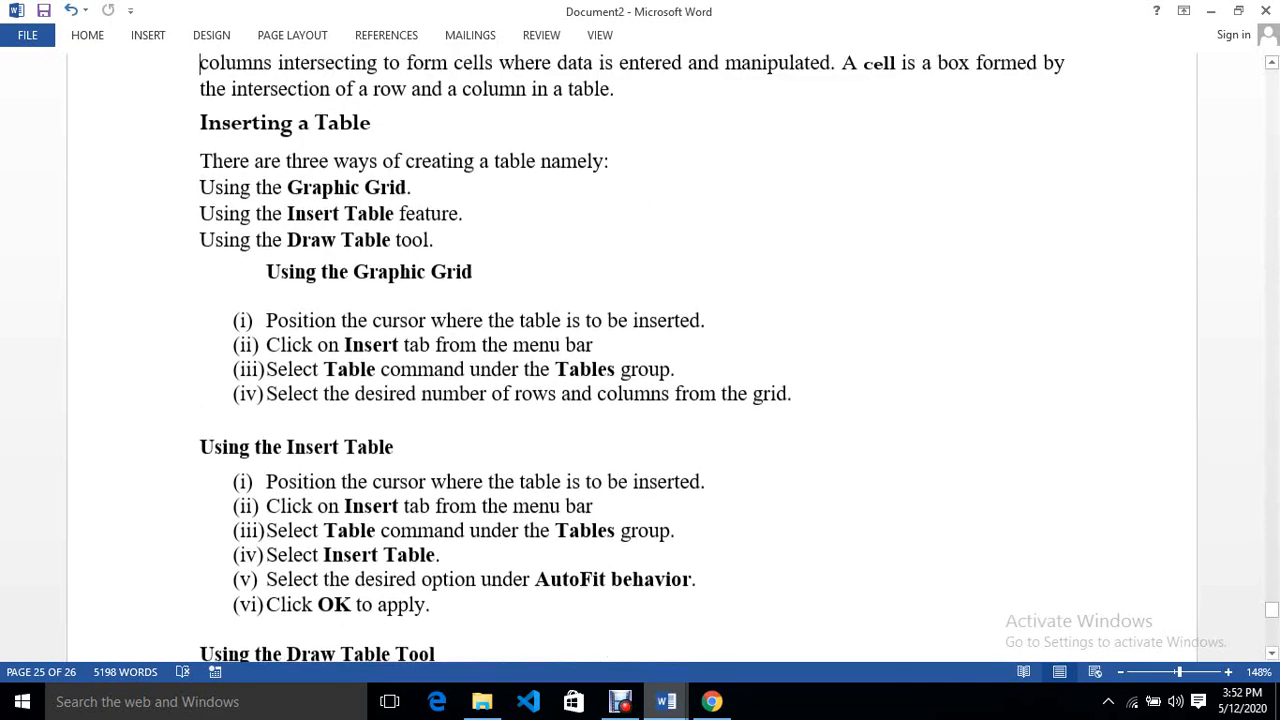
key("Up")
key("Up")
key("Up")
key("Up")
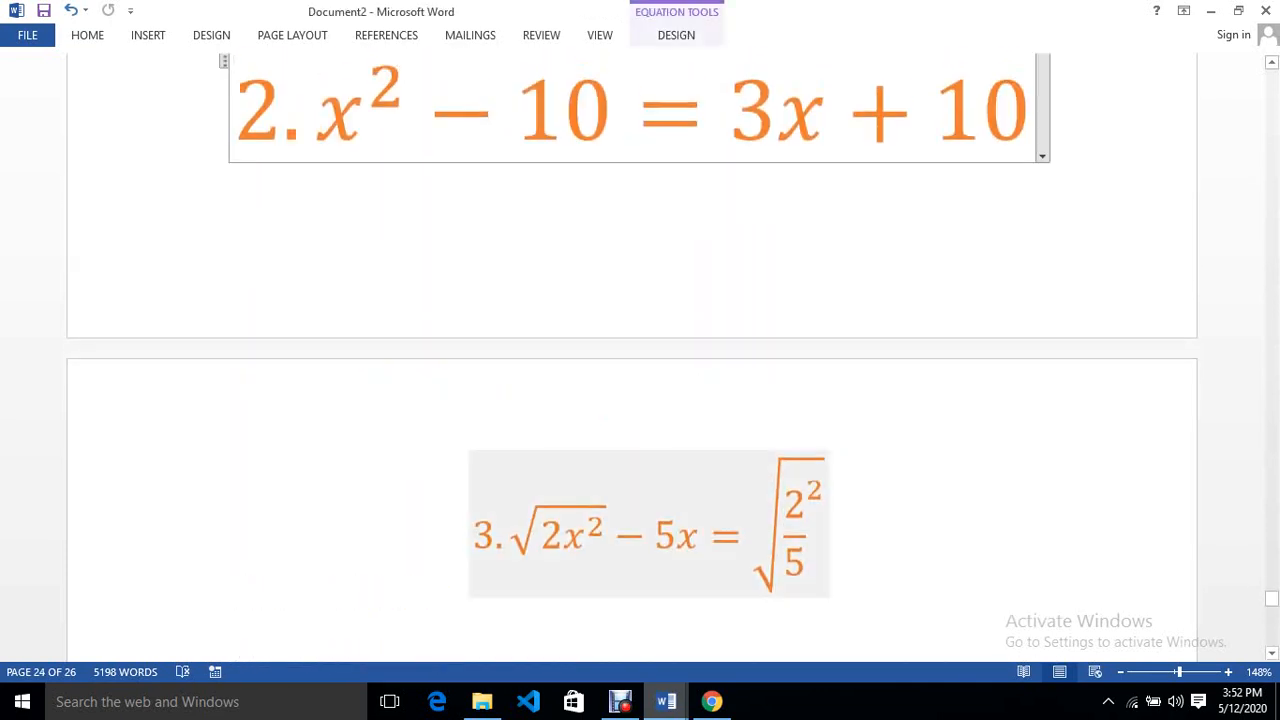
key("Down")
key("Down")
key("Down")
key("Down")
key("Down")
key("Down")
key("Down")
key("Down")
key("Down")
key("Down")
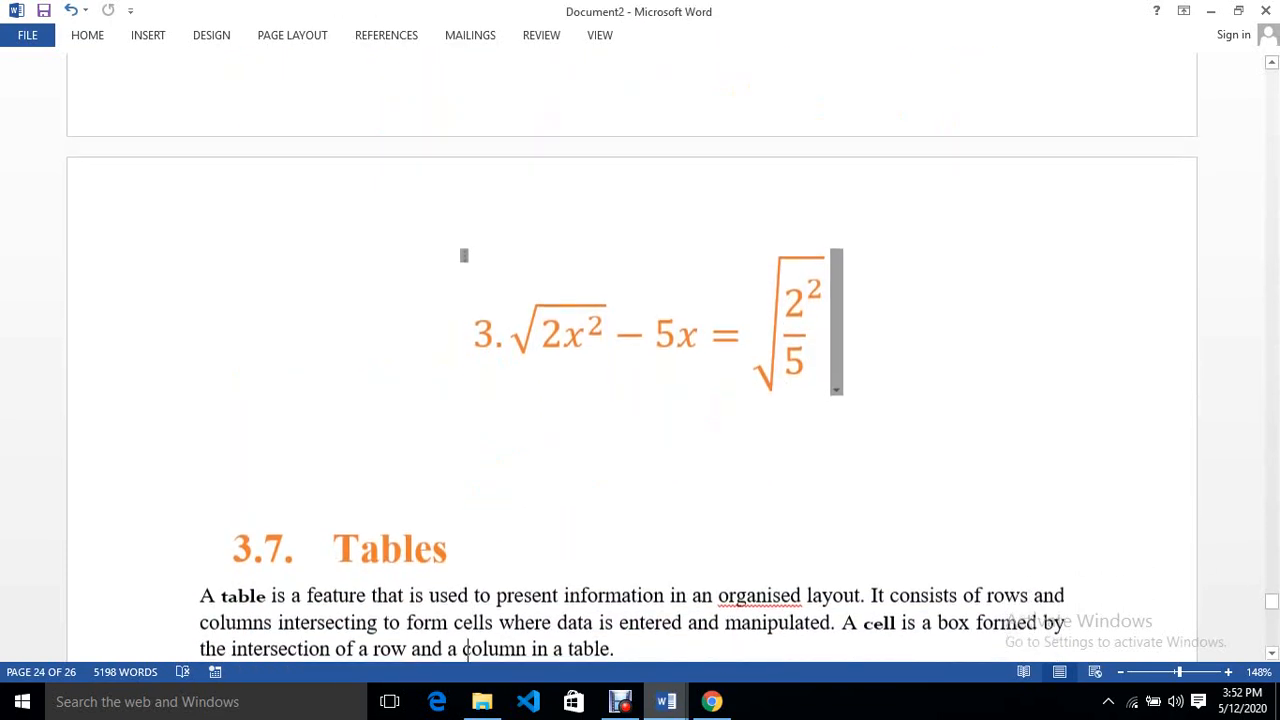
key("Down")
key("Down")
key("Down")
key("Down")
key("Down")
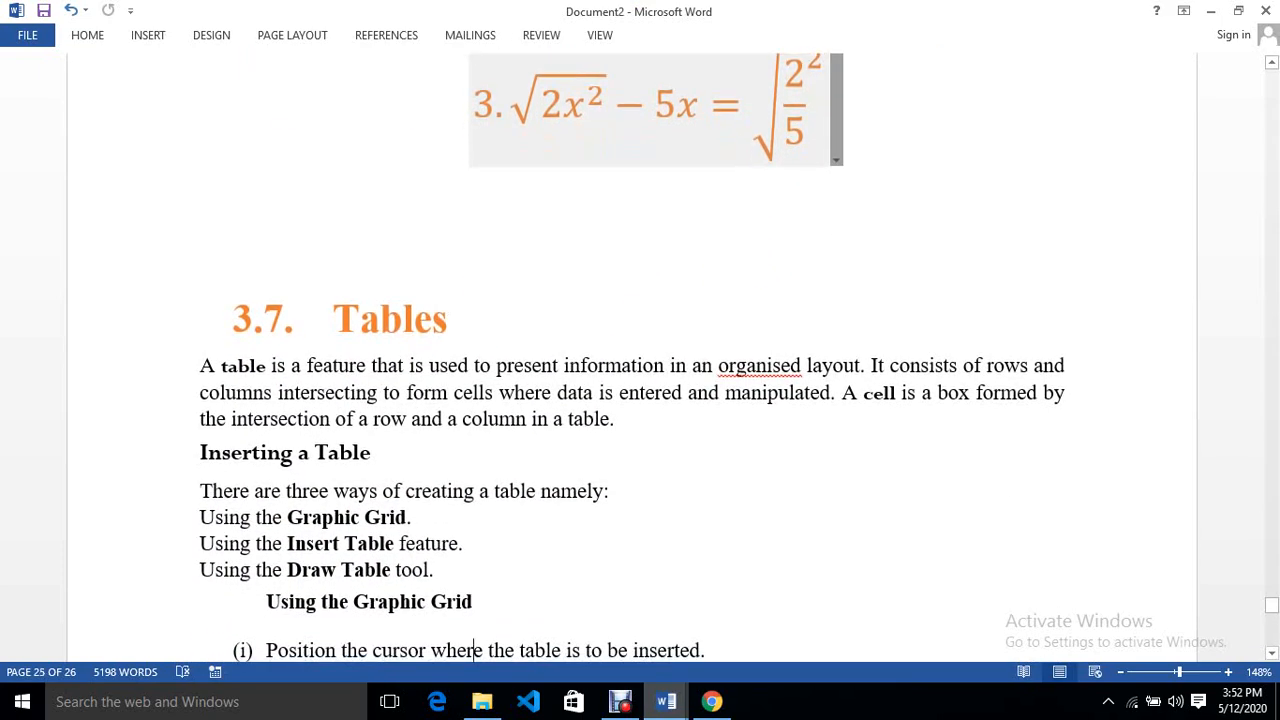
key("Down")
key("Down")
key("Down")
key("Down")
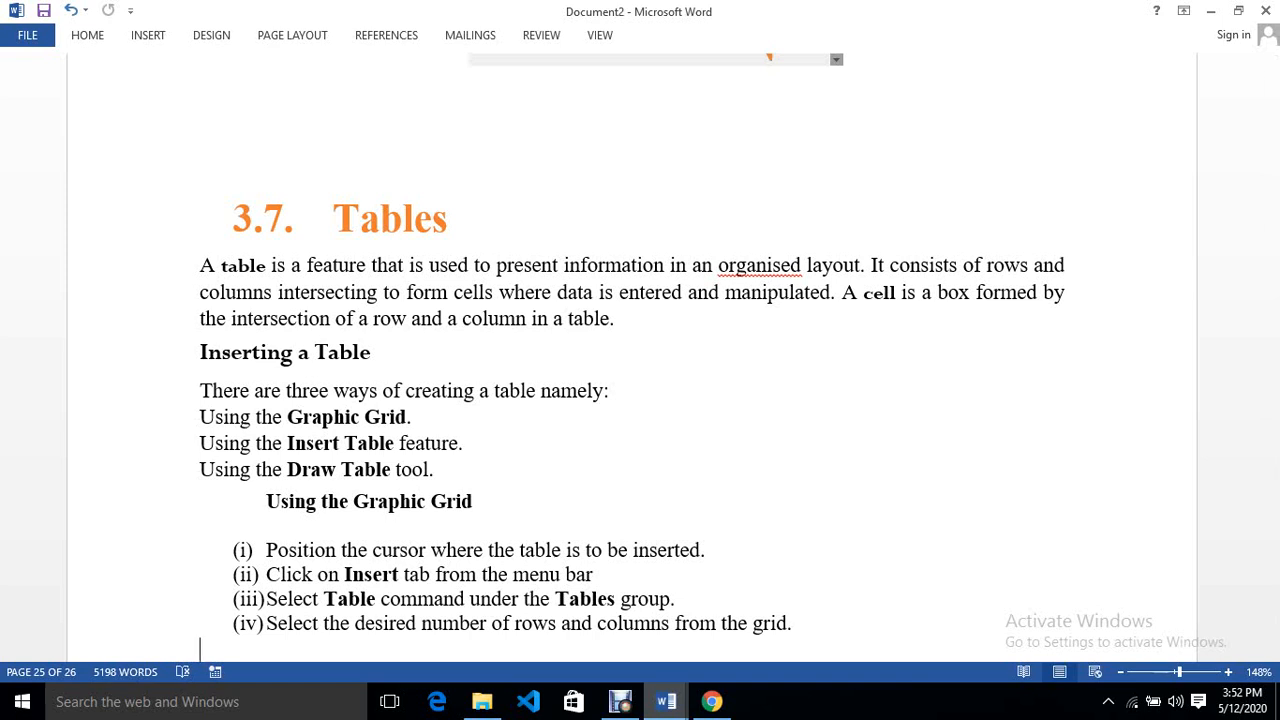
- Replace the flagged word "organised" in the table definition with the suggested spelling "organized"
left_click(767, 267)
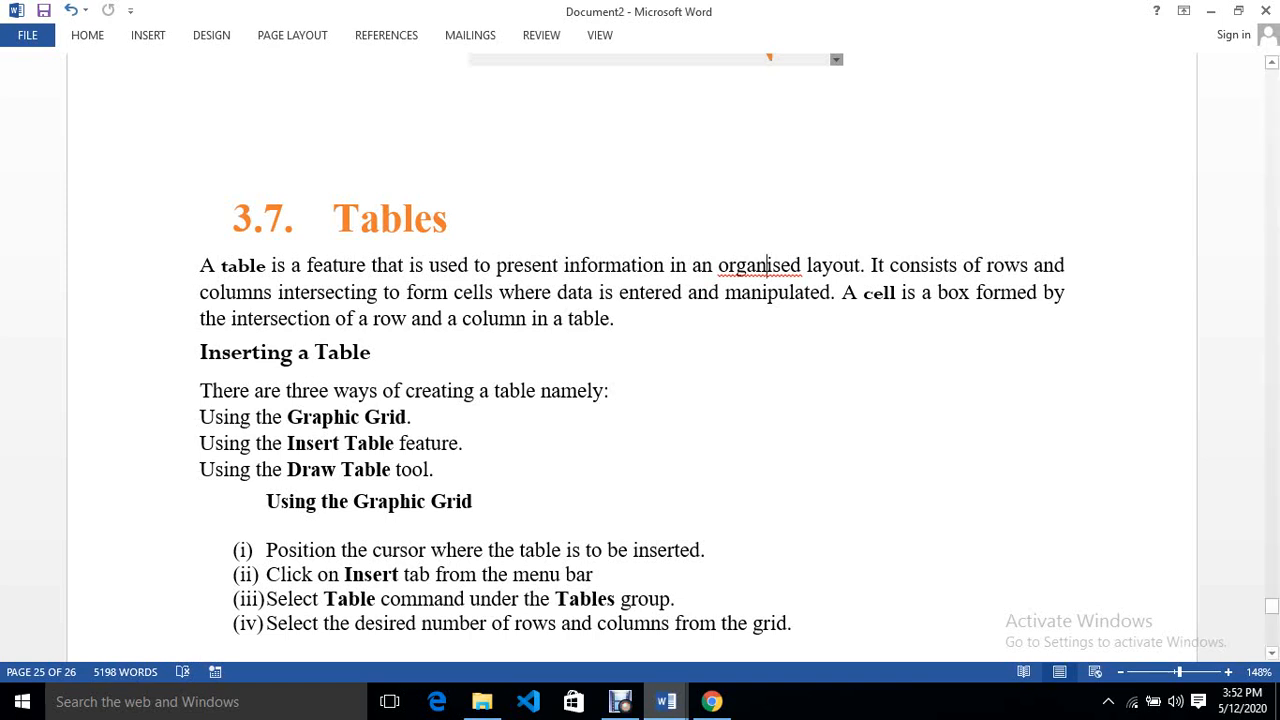
right_click(767, 267)
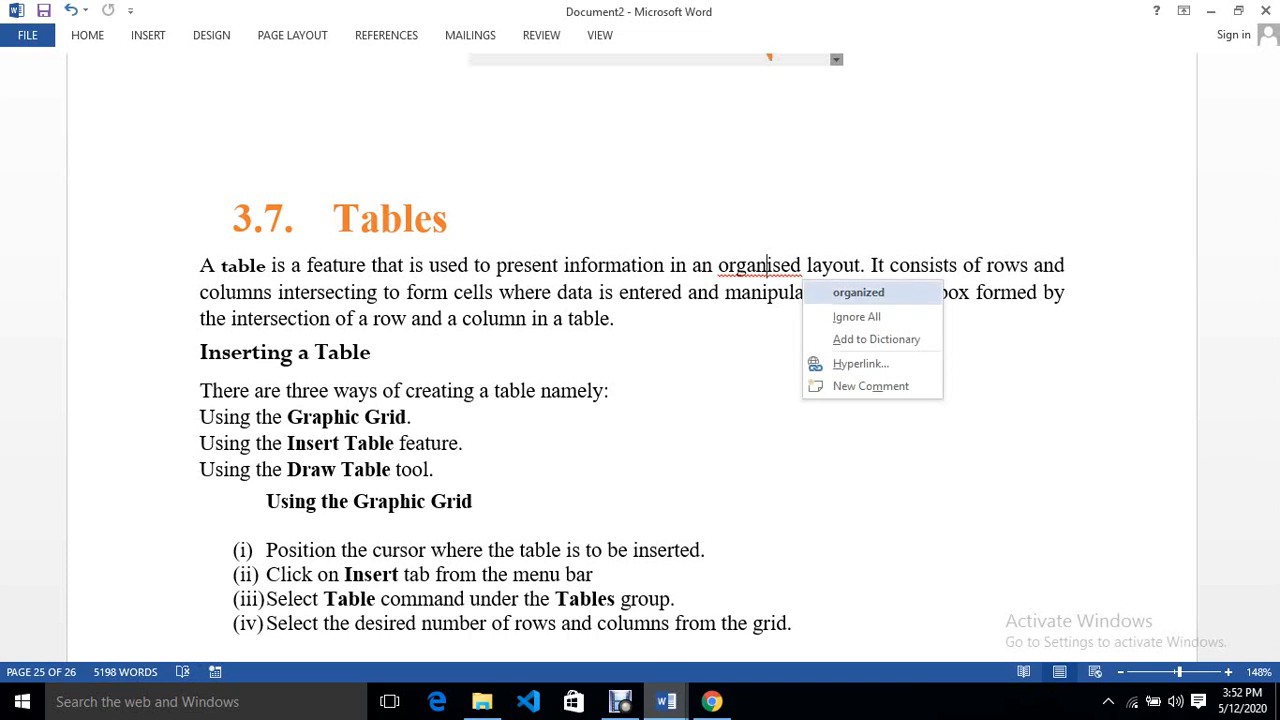
left_click(860, 292)
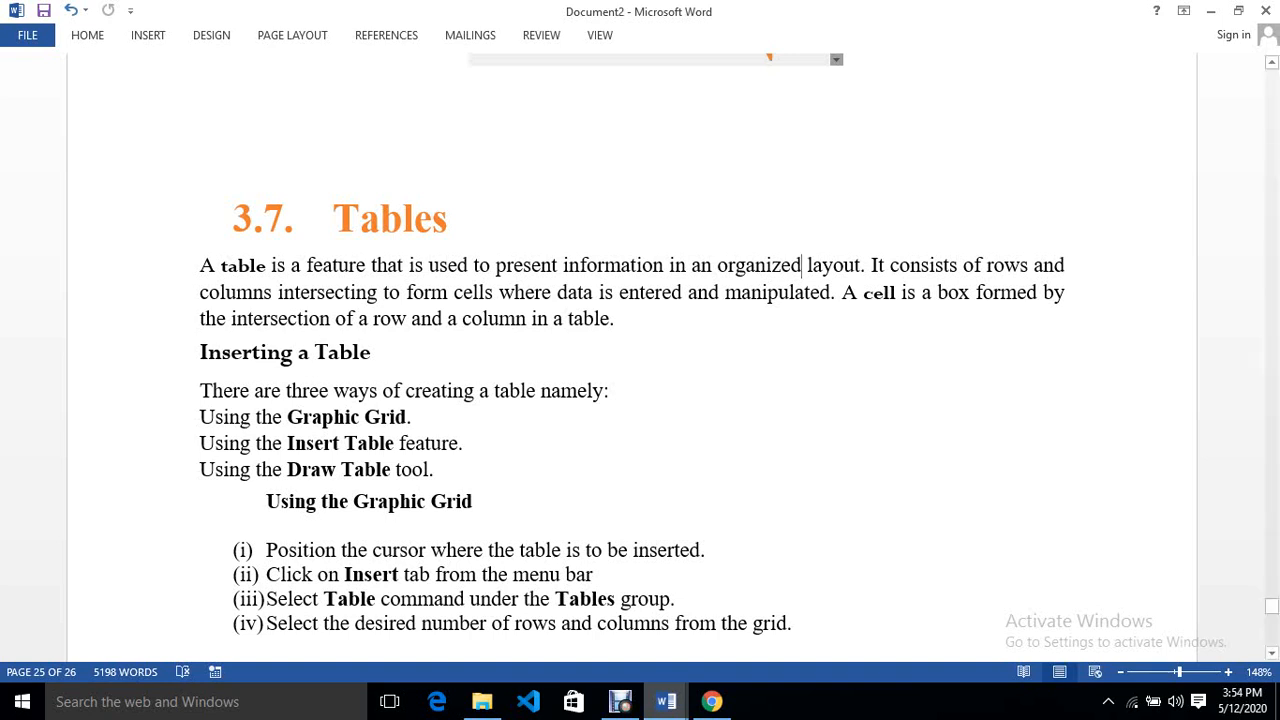
- Colour "Graphic Grid.", "Insert Table feature." and "Draw Table tool." orange in the list of ways to create a table
left_click_drag(412, 417, 287, 417)
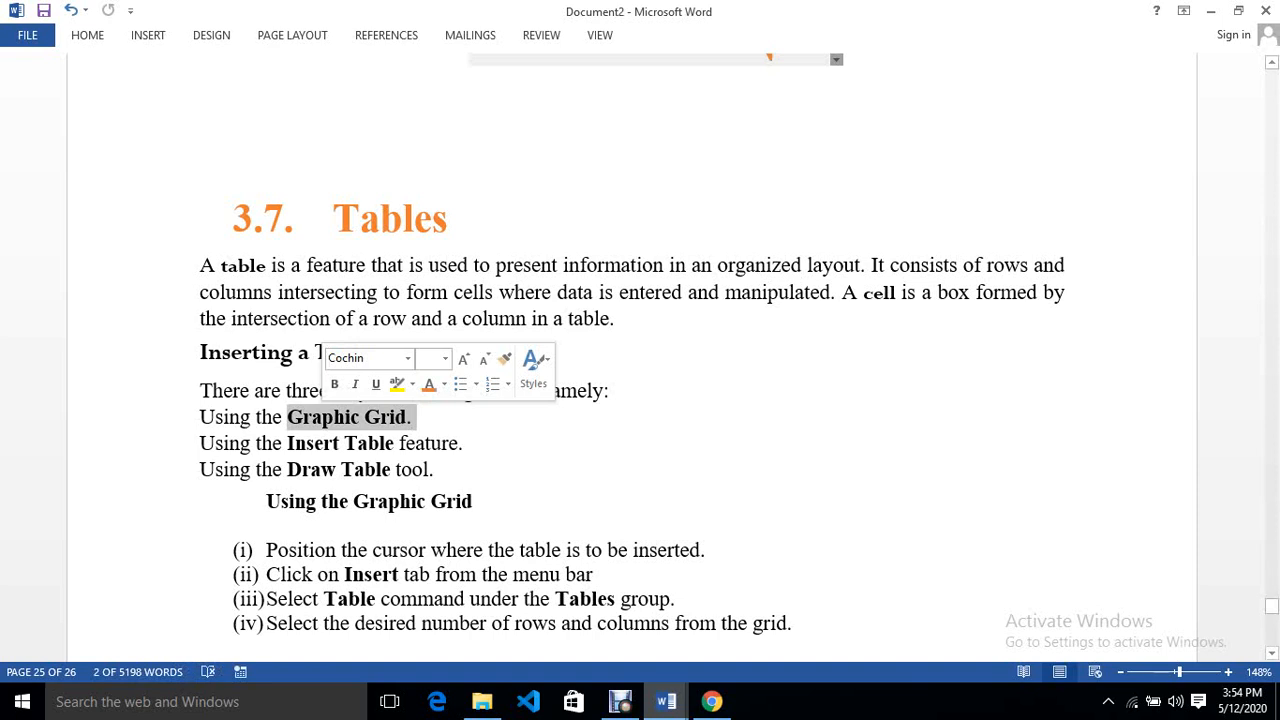
left_click(429, 384)
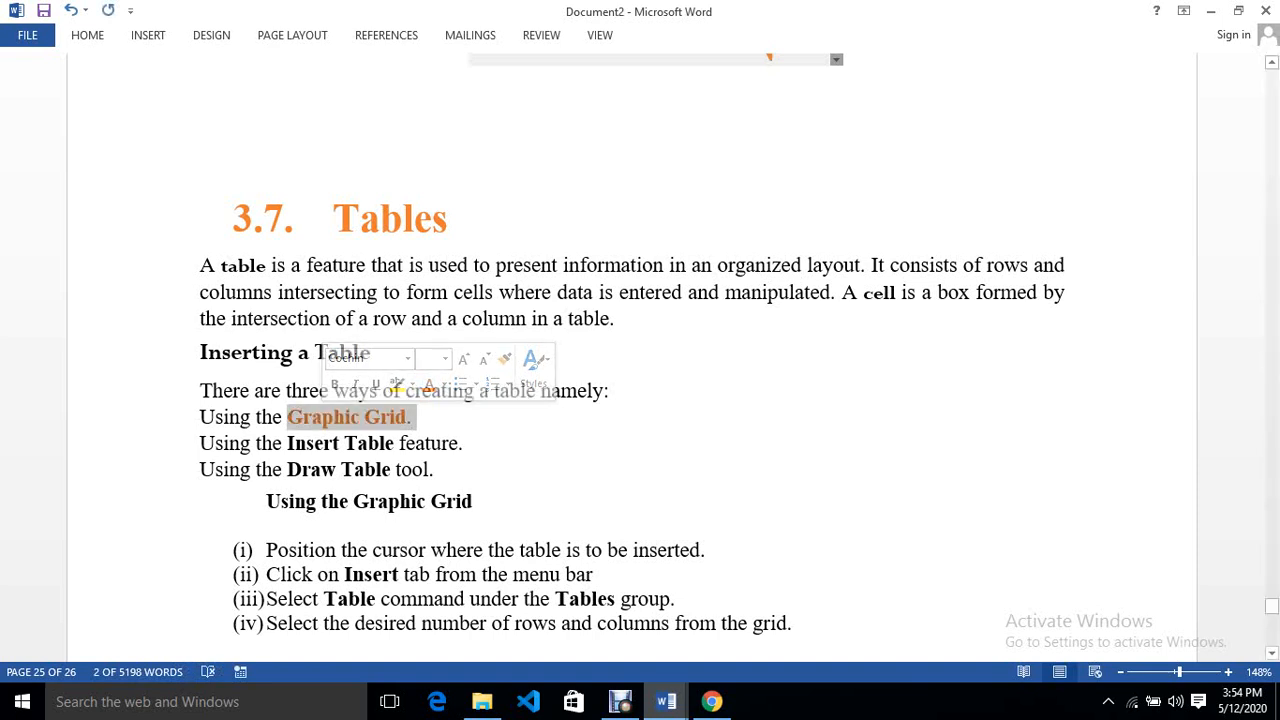
left_click_drag(463, 443, 287, 443)
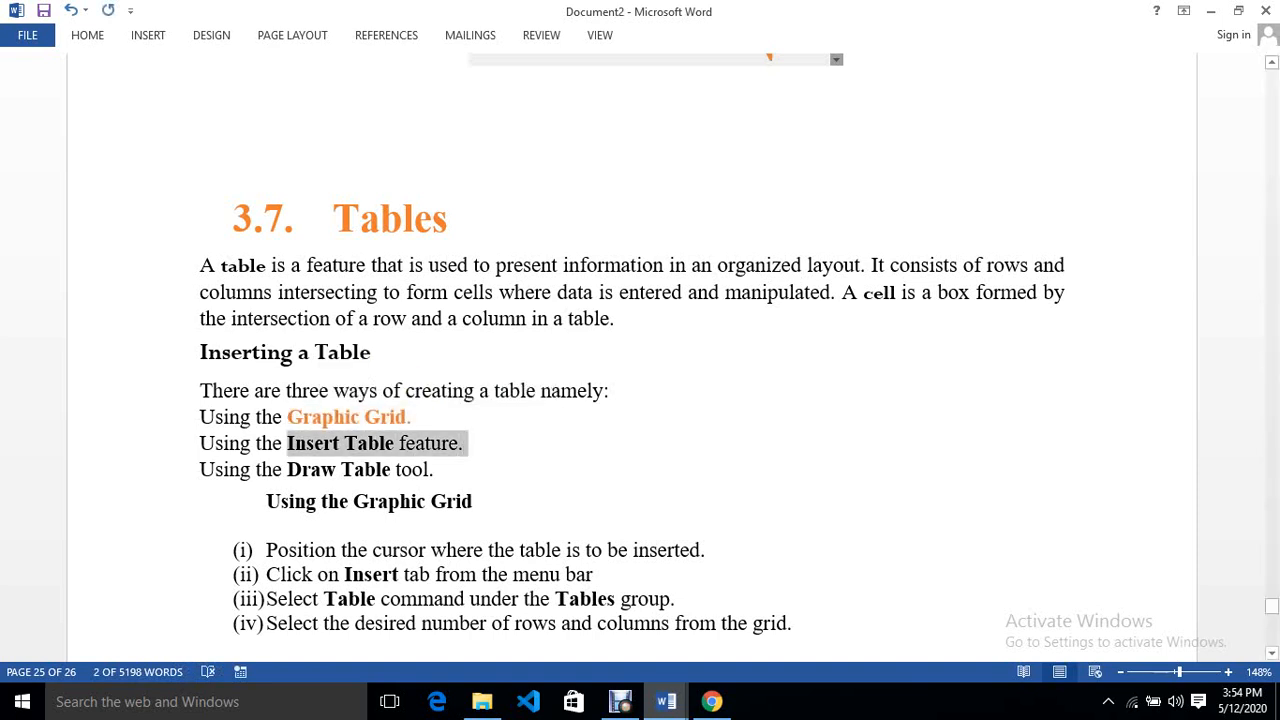
left_click(423, 414)
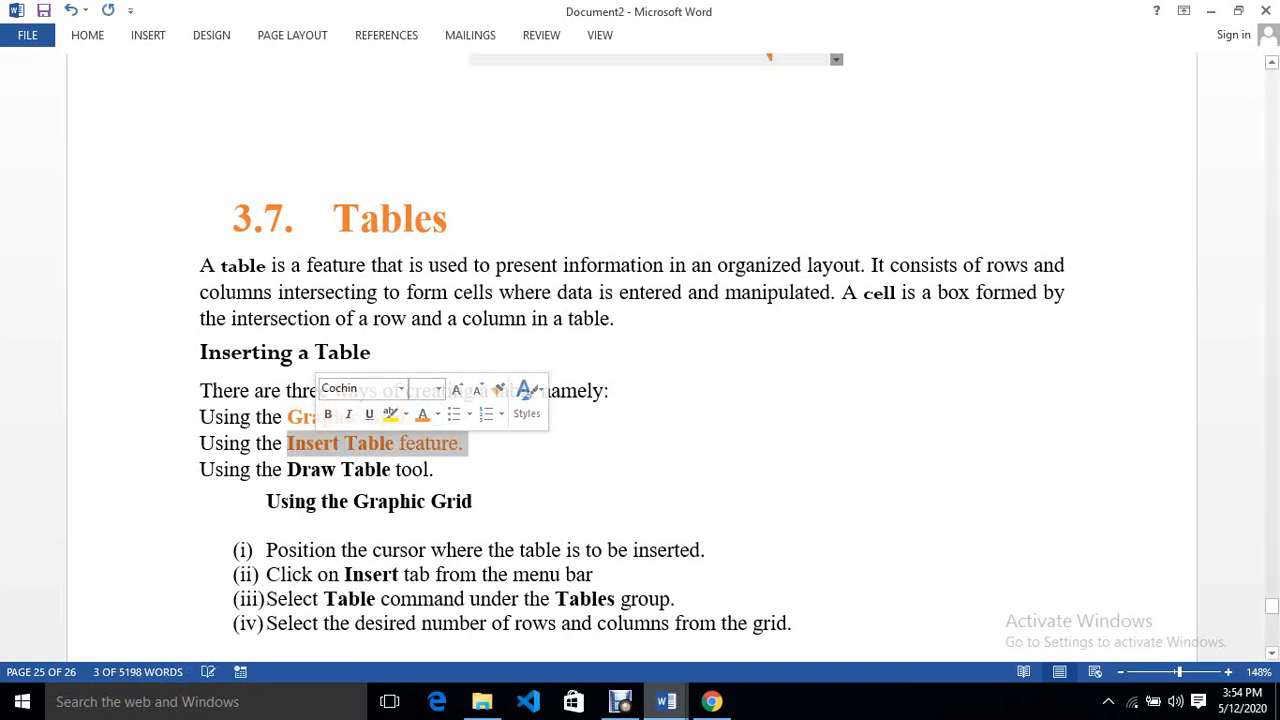
left_click_drag(437, 469, 287, 469)
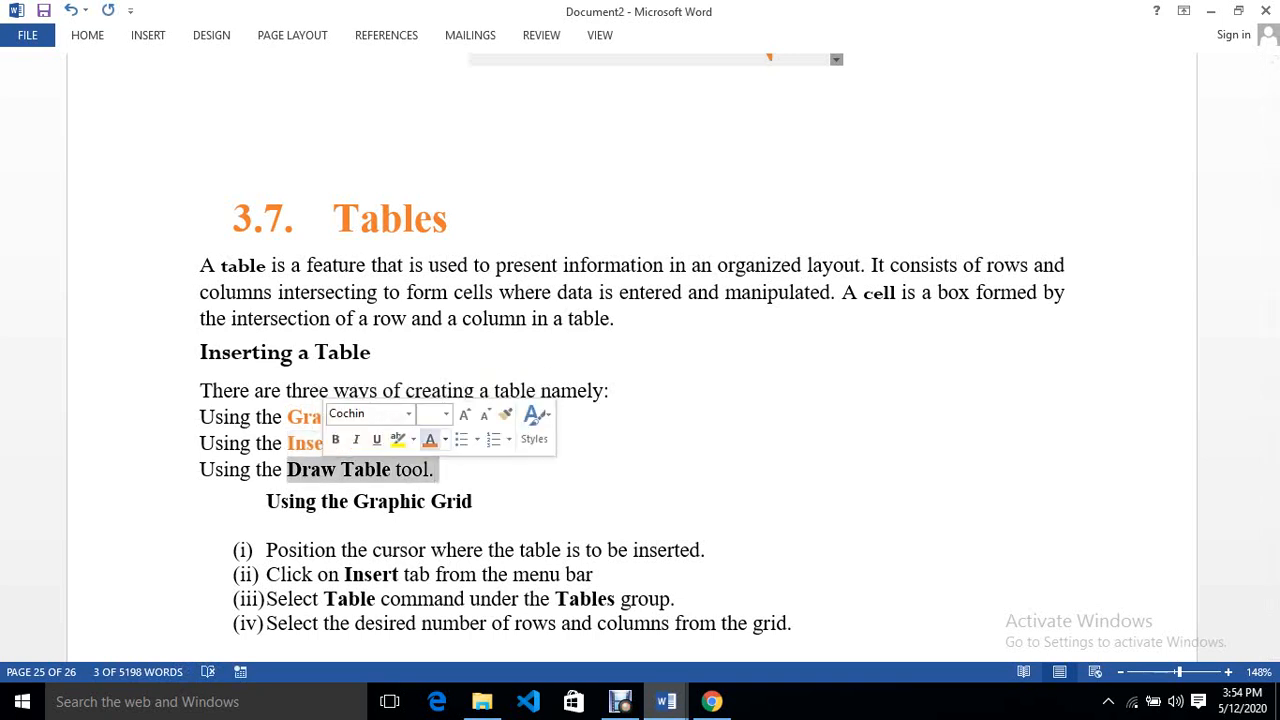
left_click(430, 439)
left_click(440, 469)
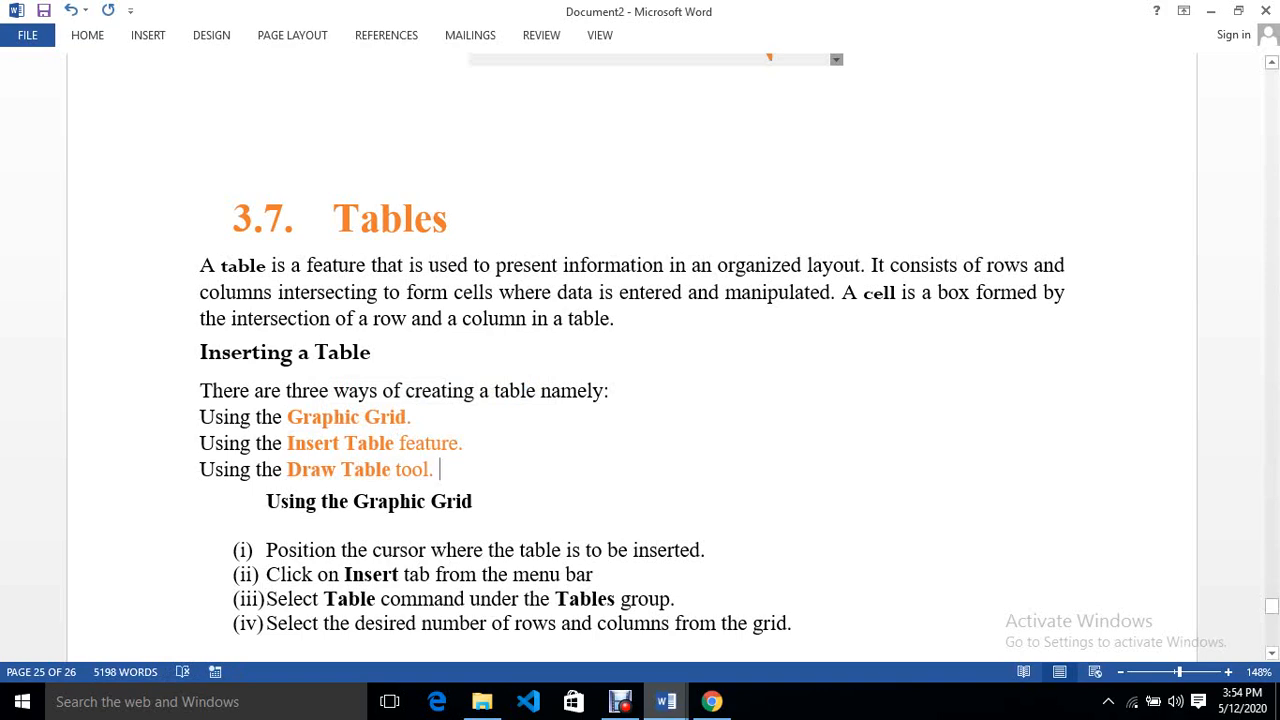
- Add blank unnumbered space below step (iv) of the "Using the Graphic Grid" instructions
scroll(640, 357, "down", 1)
scroll(640, 357, "down", 3)
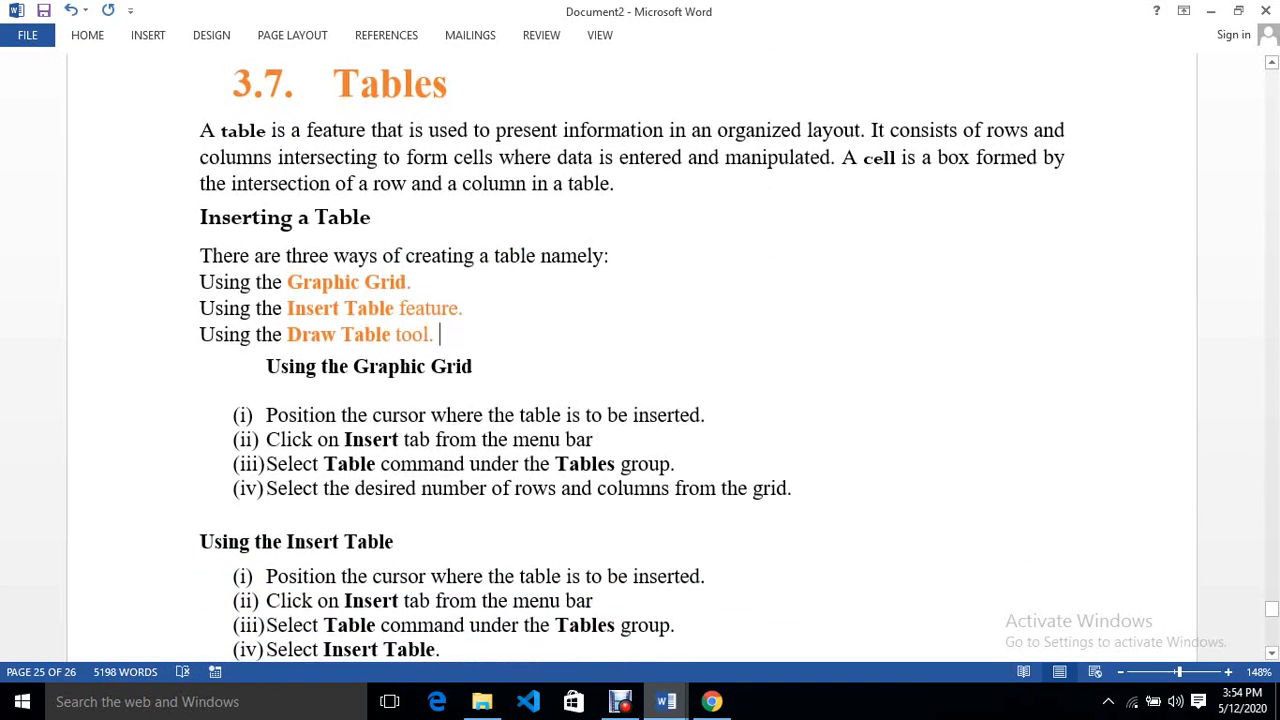
left_click(798, 488)
key("Return")
key("Return")
key("Return")
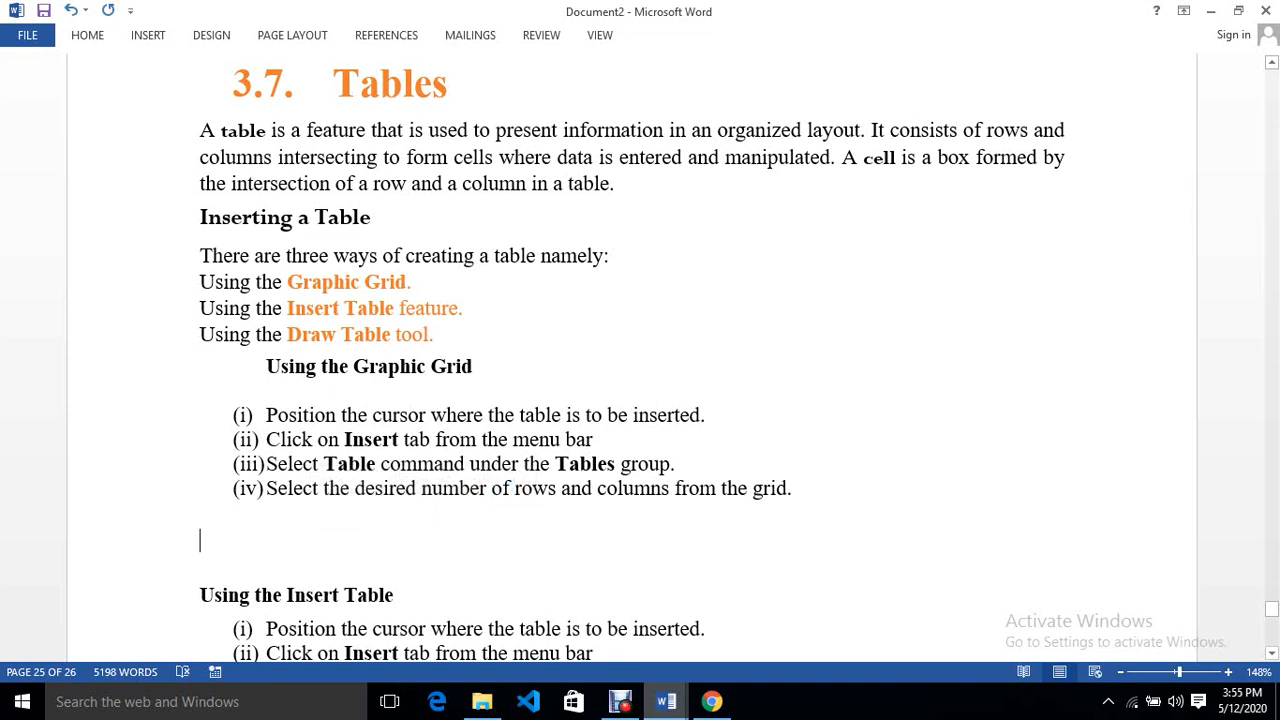
key("alt+n")
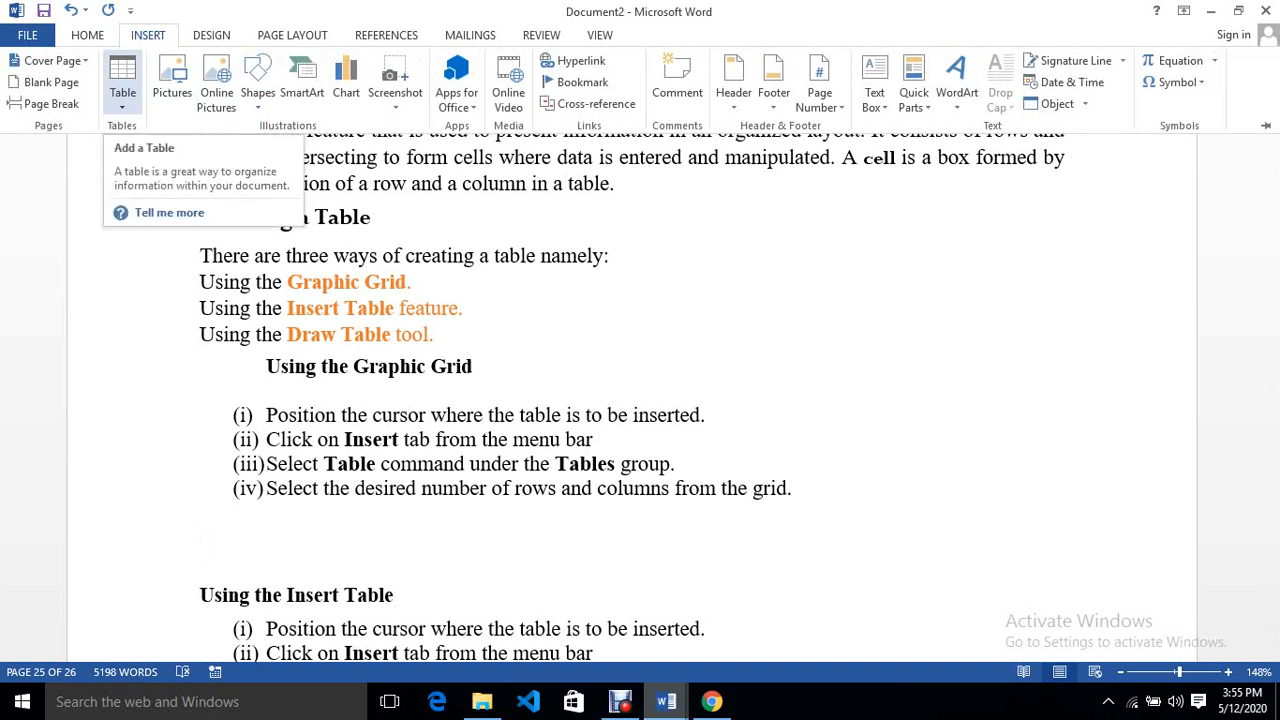
left_click(122, 80)
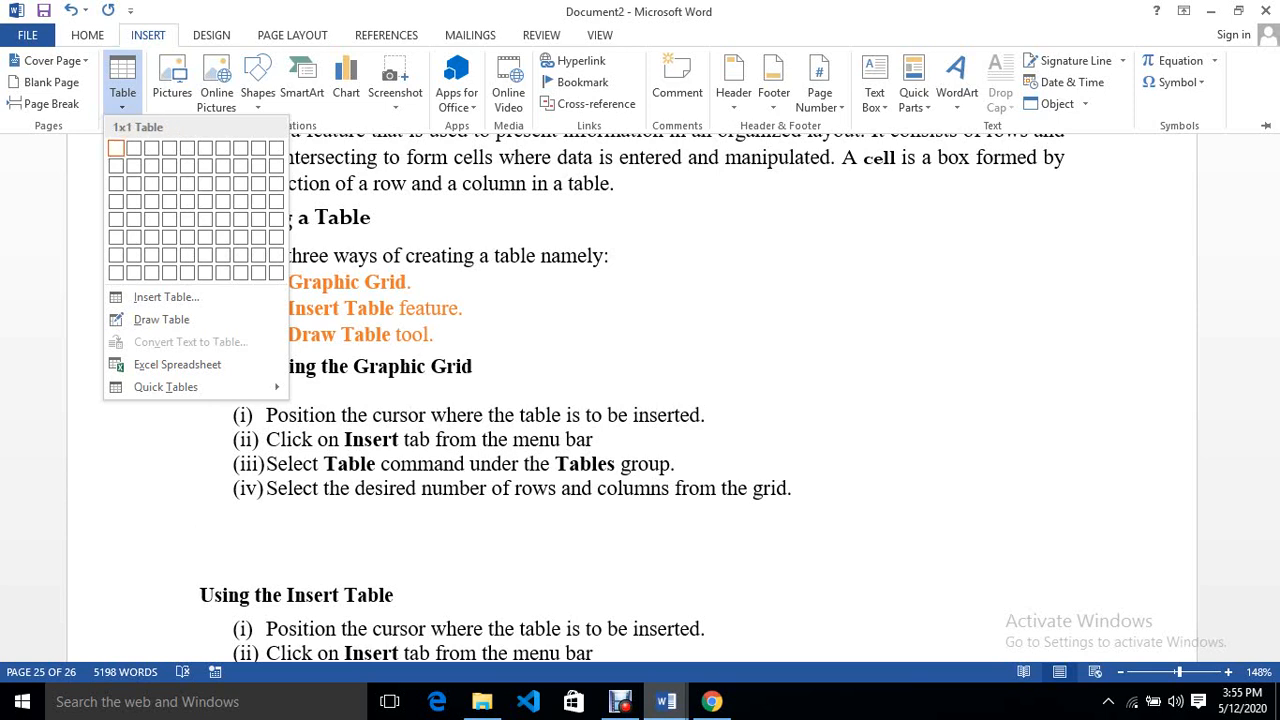
left_click(133, 149)
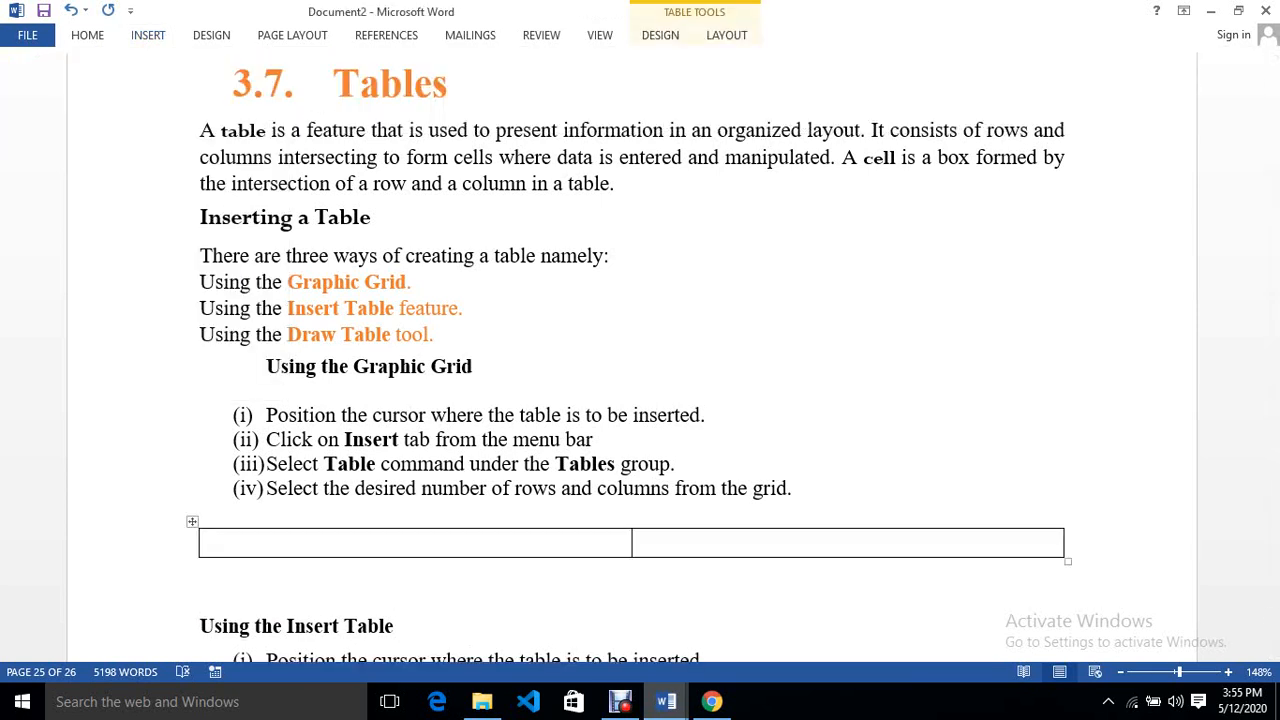
left_click(192, 522)
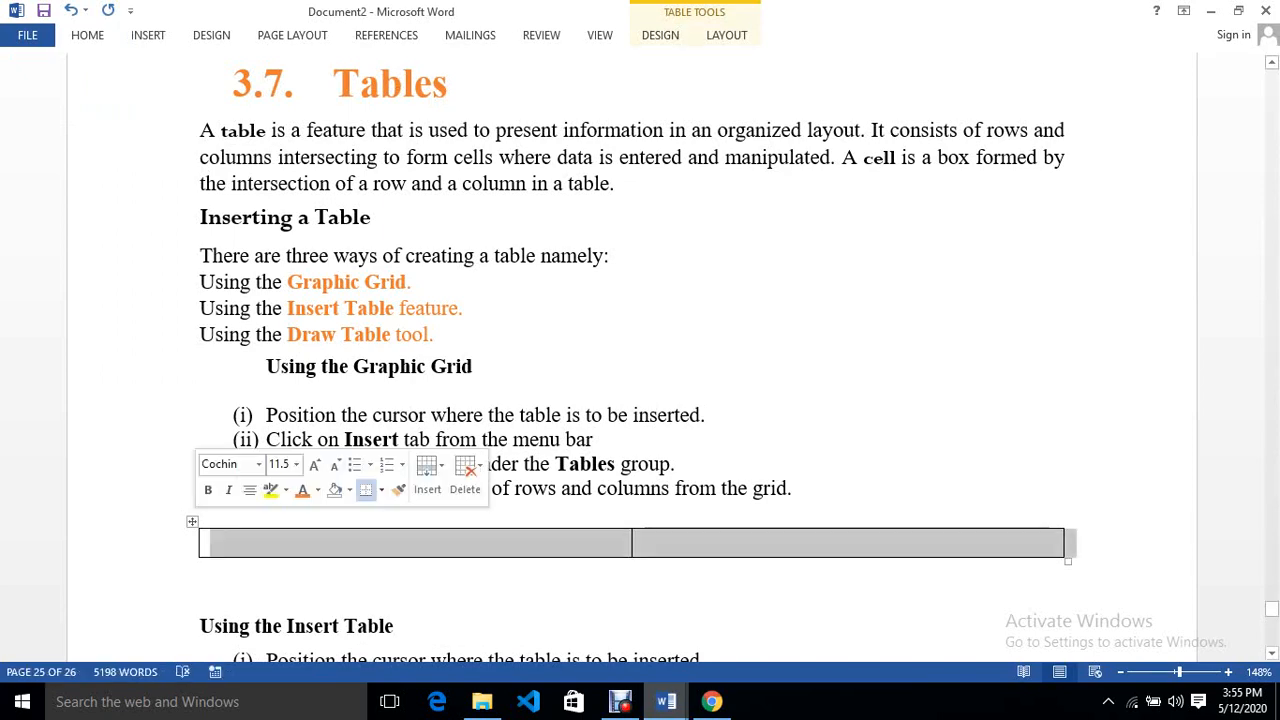
key("BackSpace")
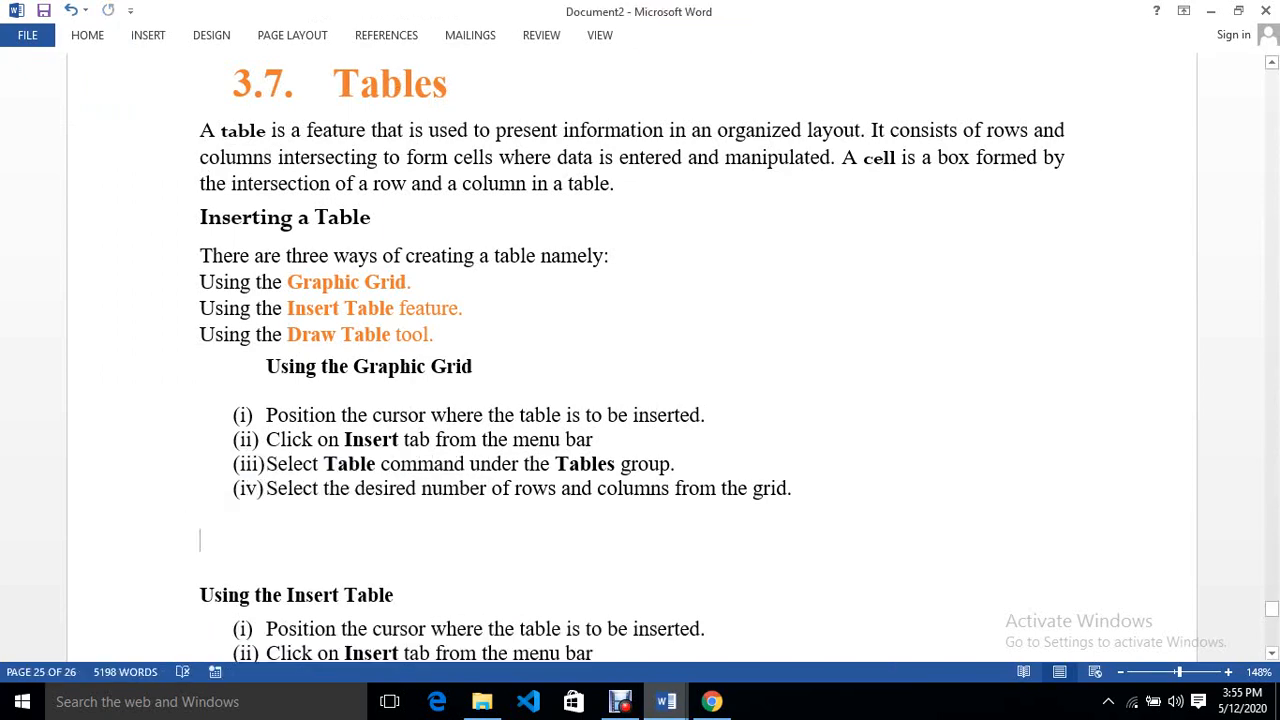
- Insert a 4x4 table from the graphic grid on the blank line below the Graphic Grid steps
left_click(148, 35)
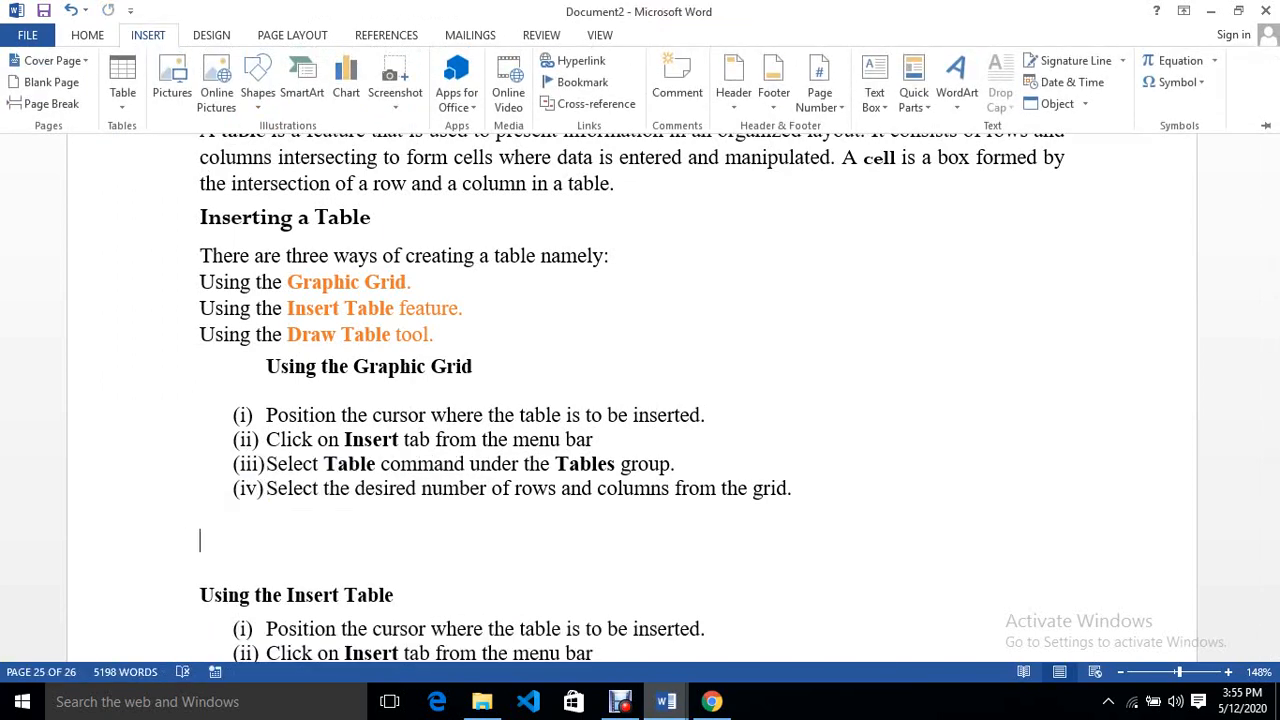
left_click(122, 82)
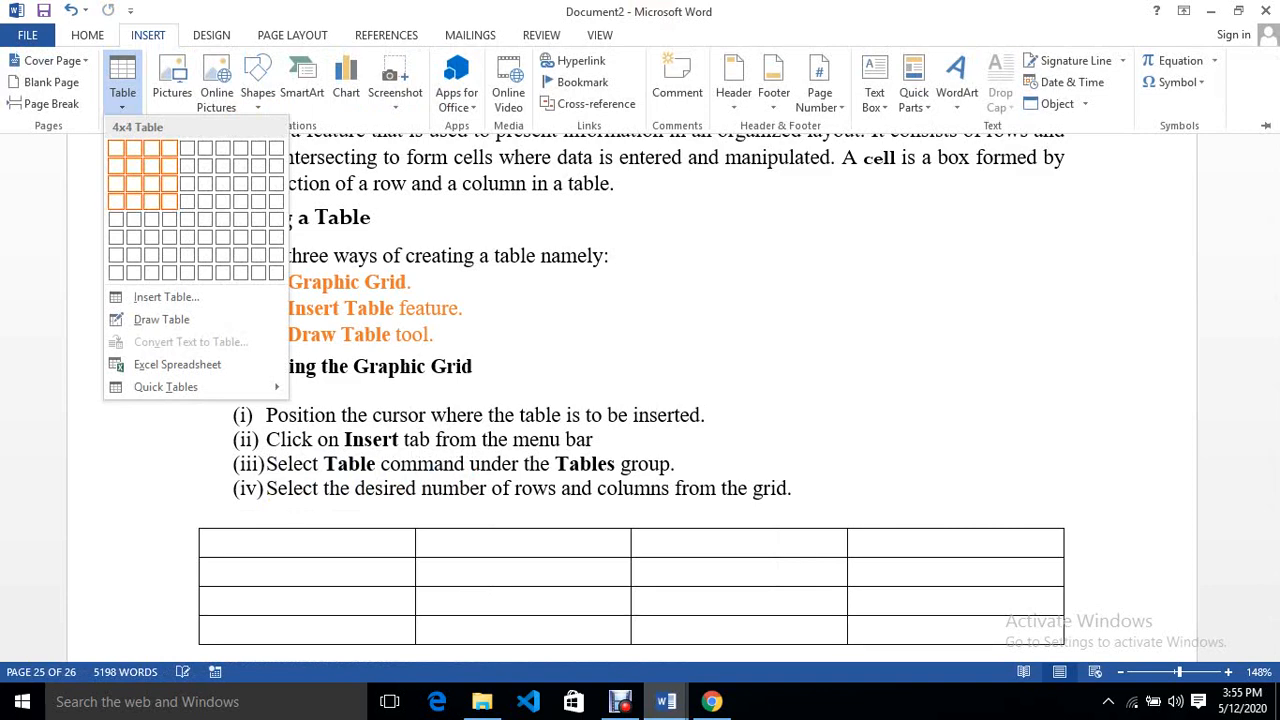
left_click(169, 201)
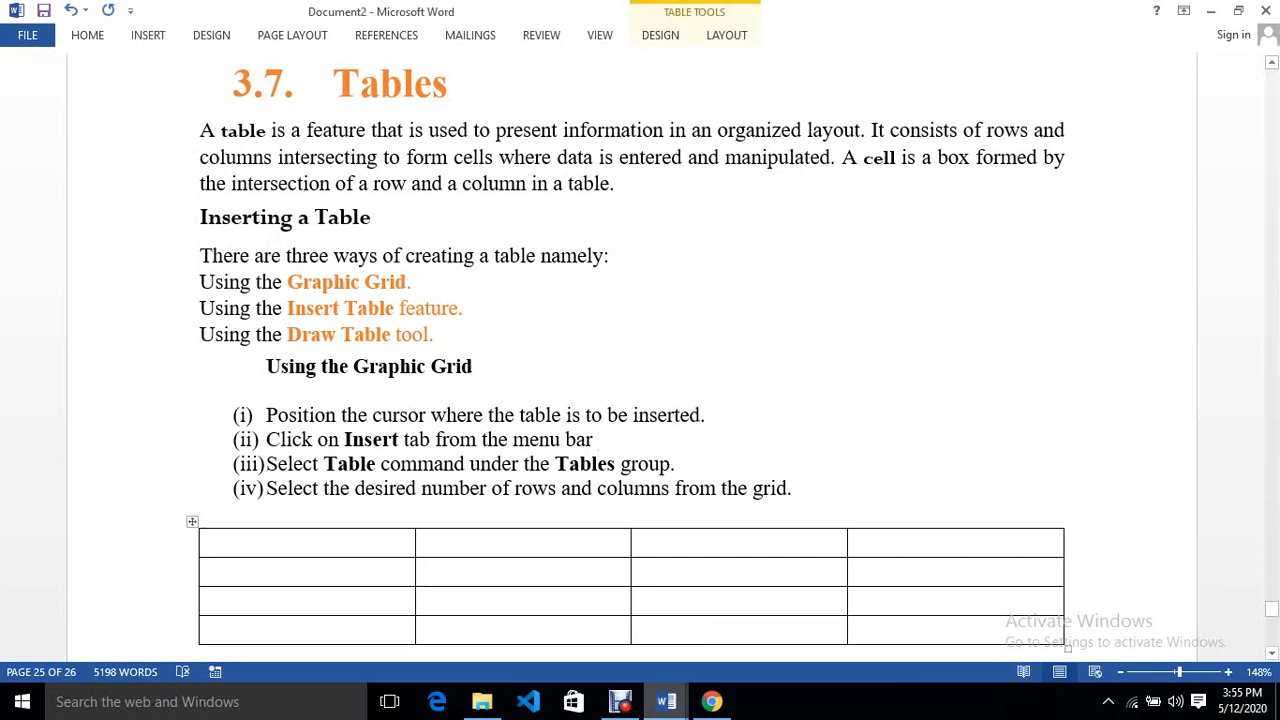
- Add the unnumbered caption line "Table one : using grapgic grid" between step (iv) and the 4x4 table
left_click(798, 489)
key("Return")
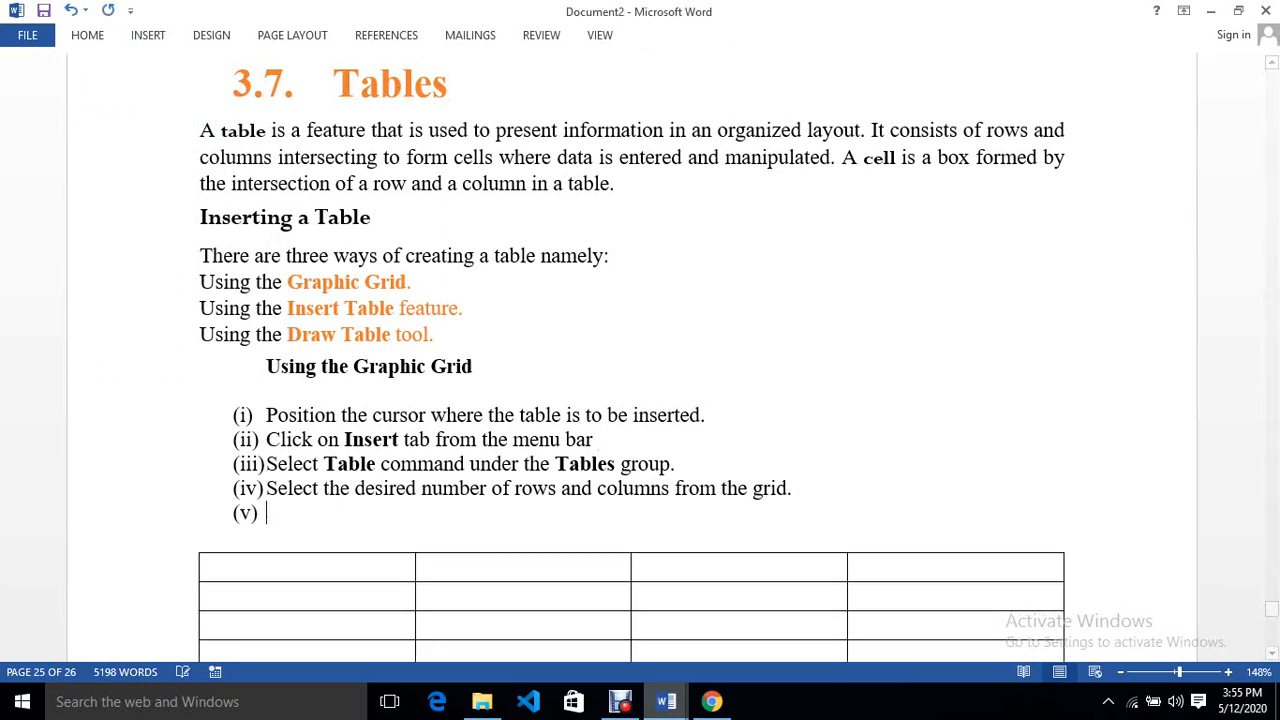
key("Return")
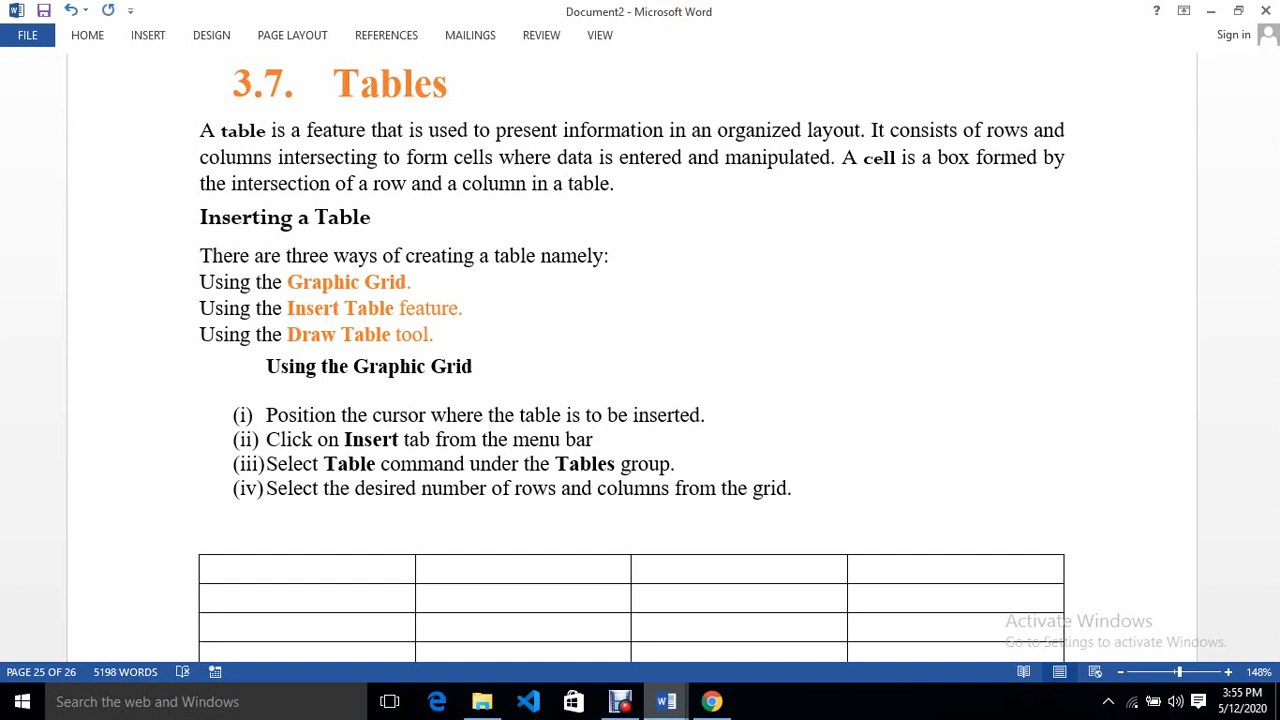
type("table one ")
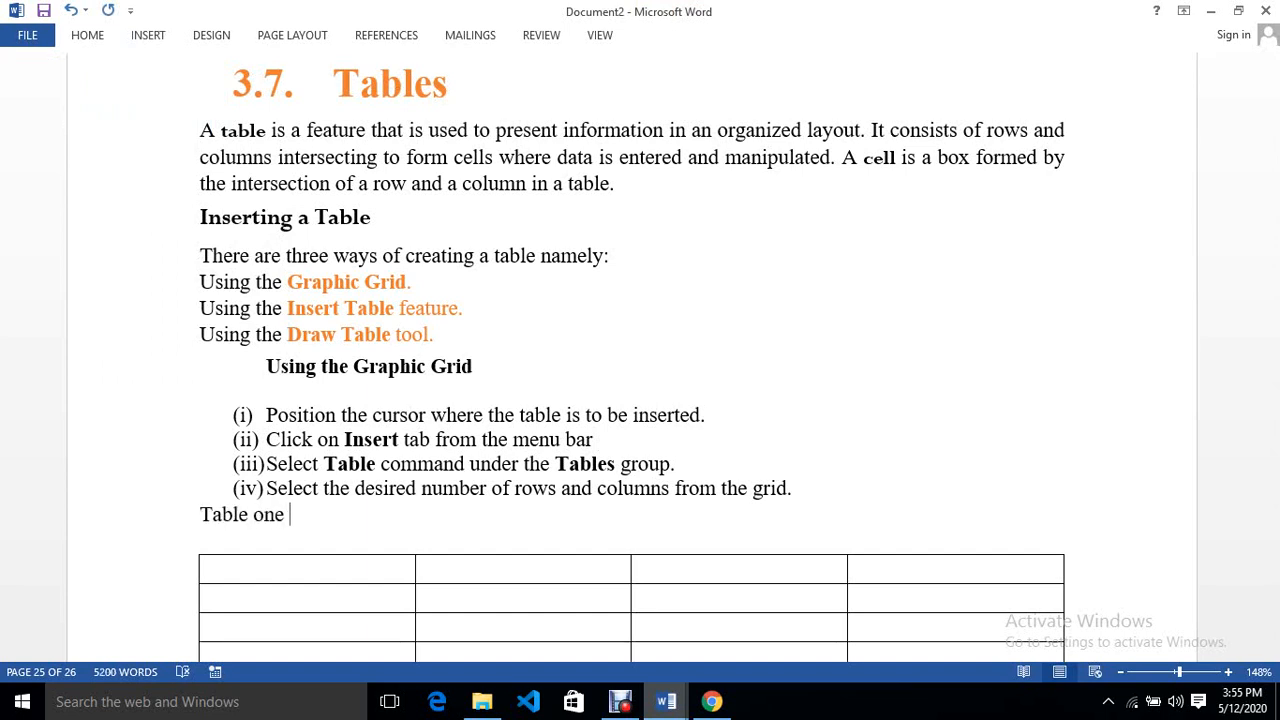
type(": using tav")
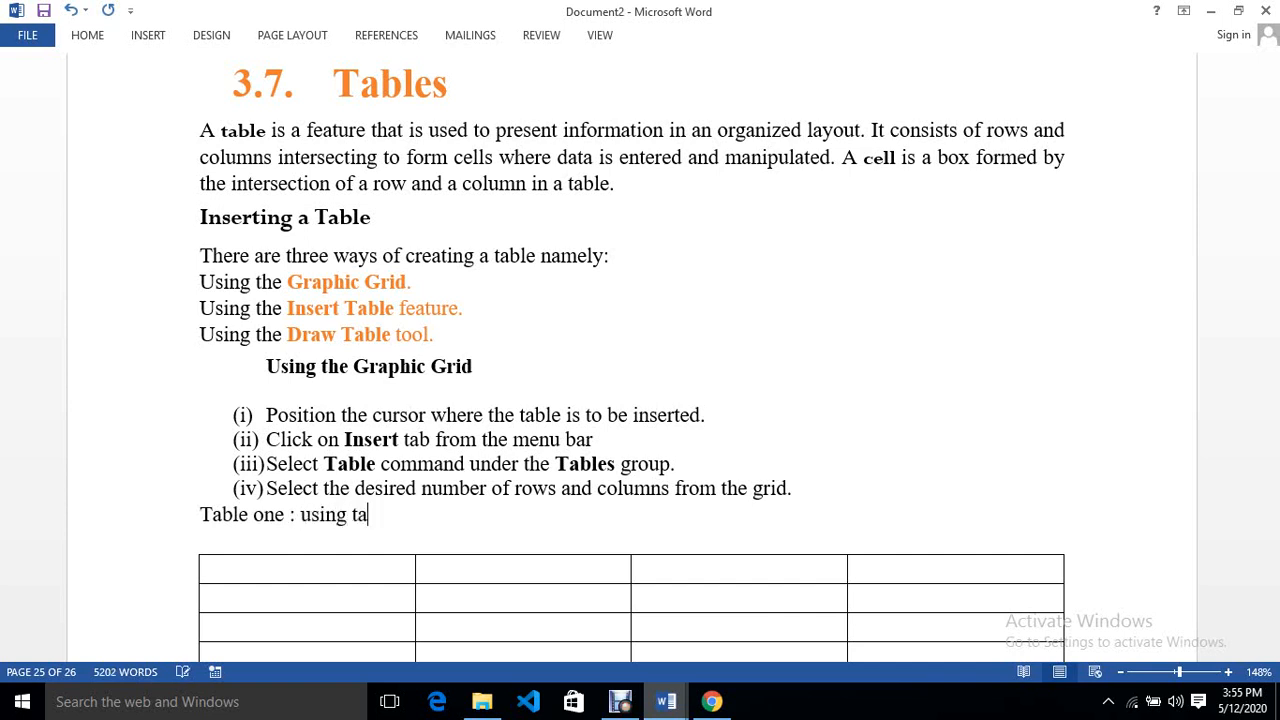
key("BackSpace")
key("BackSpace")
key("BackSpace")
type("grapgic gri")
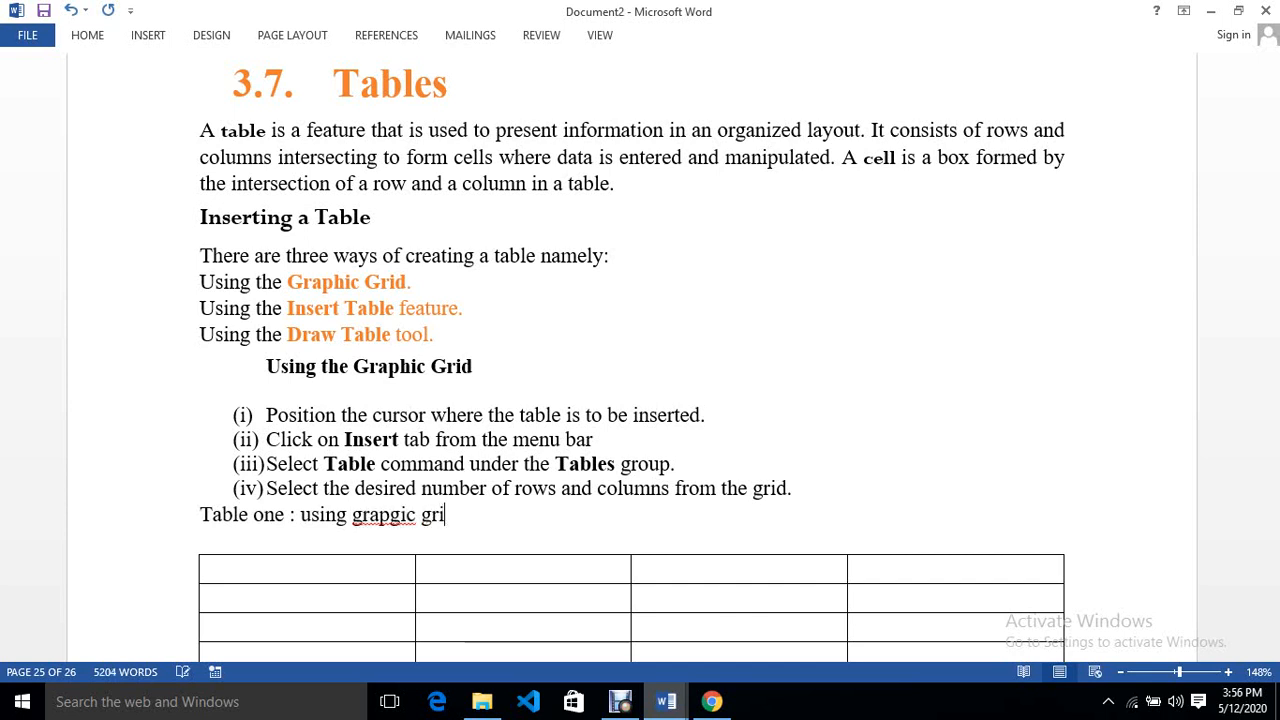
type("d")
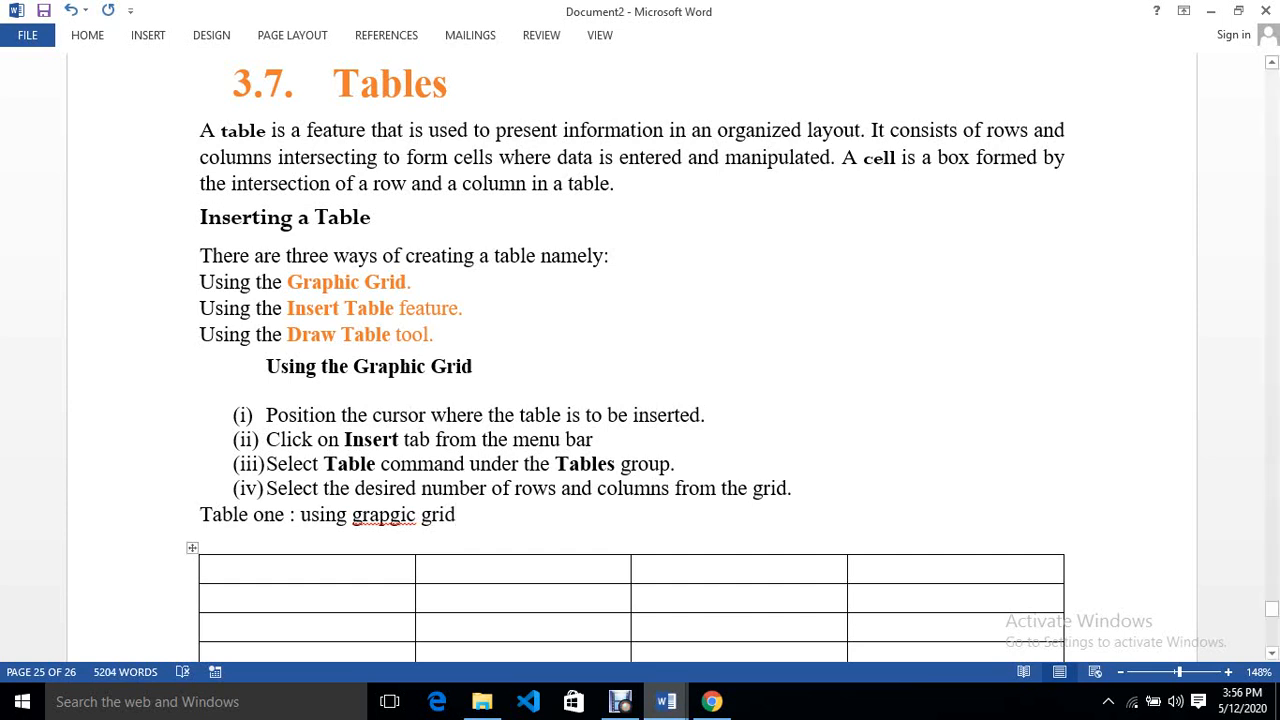
- Insert a blank unnumbered line between step (iv) and the table caption
left_click(795, 488)
key("Return")
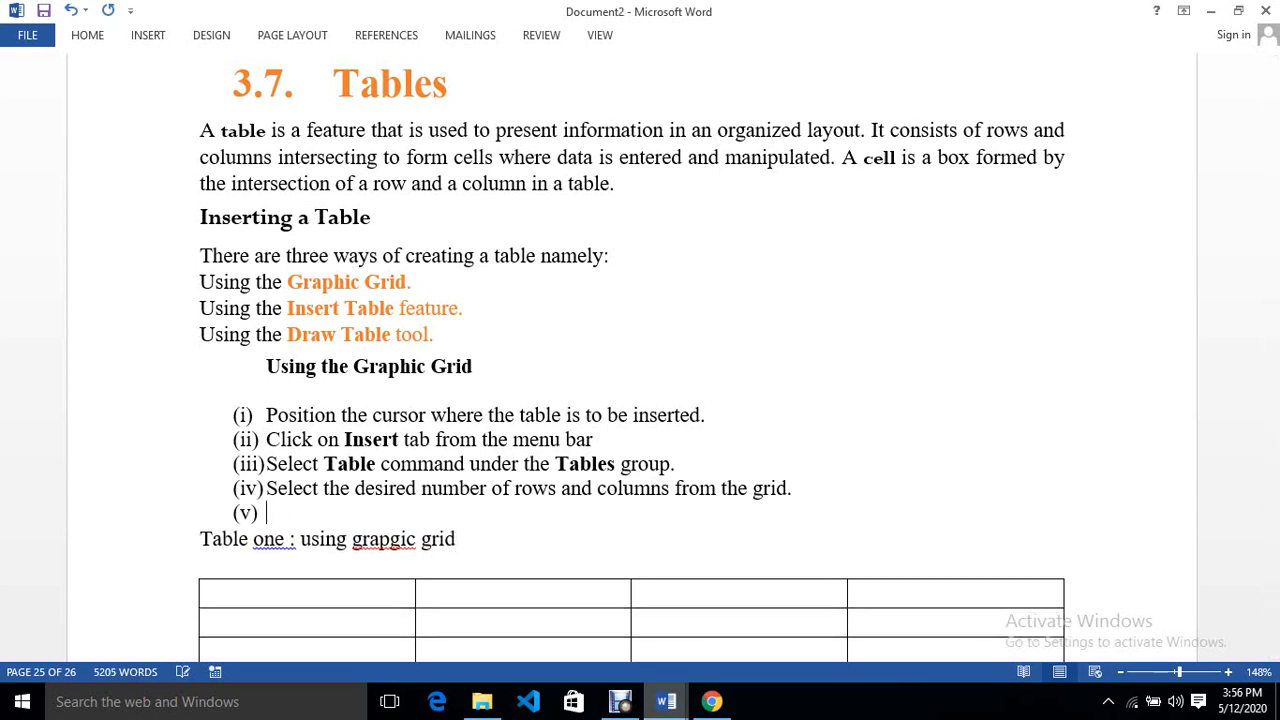
key("BackSpace")
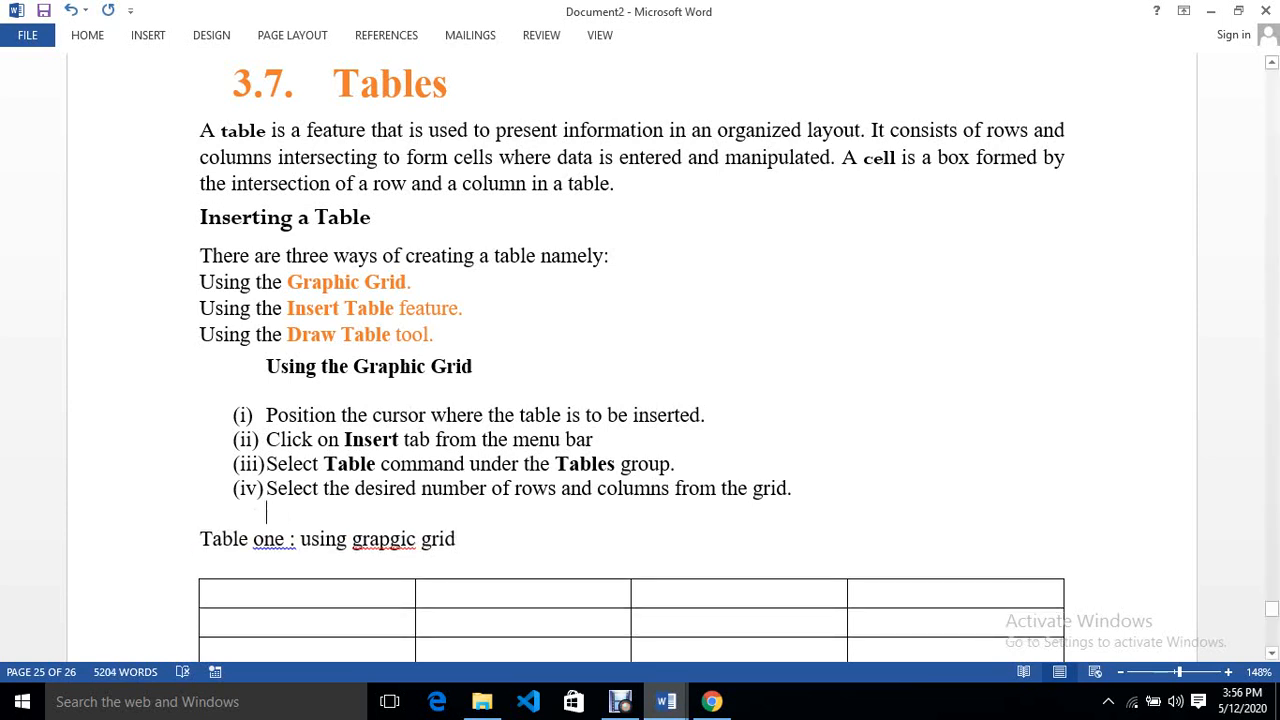
- Correct the misspelled word in the table caption to "graphic"
left_click_drag(465, 539, 222, 539)
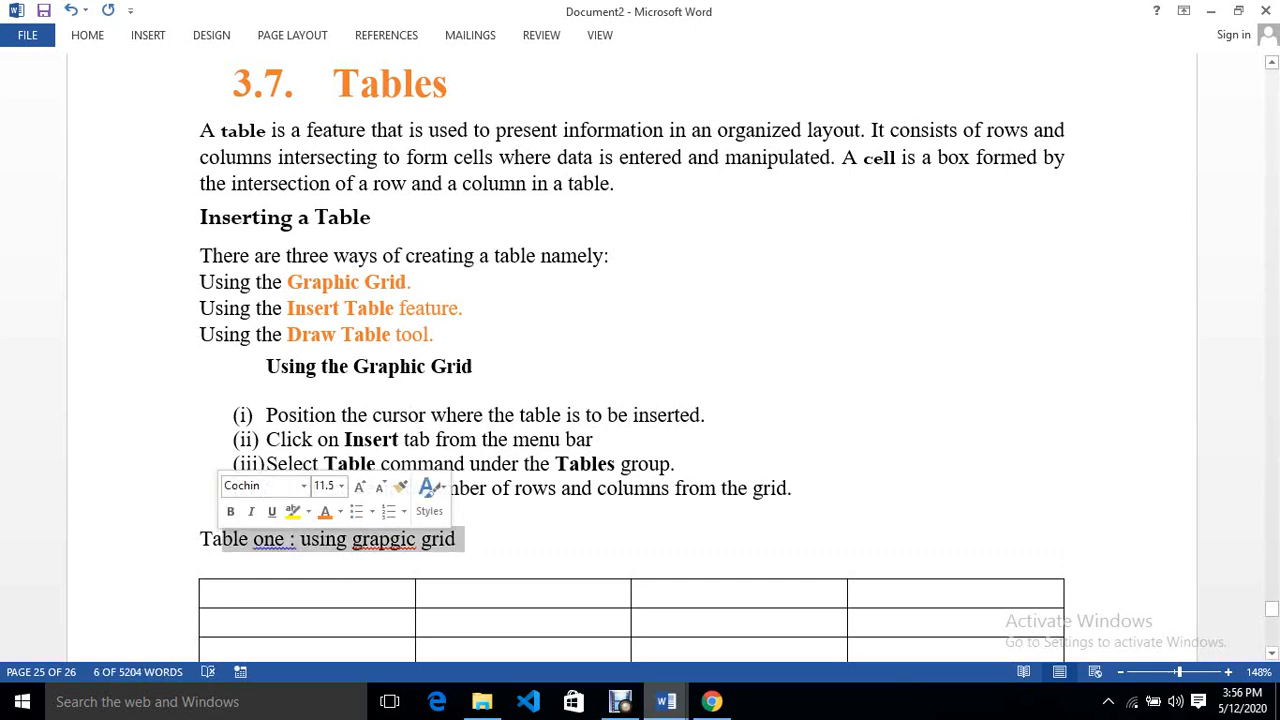
left_click(399, 539)
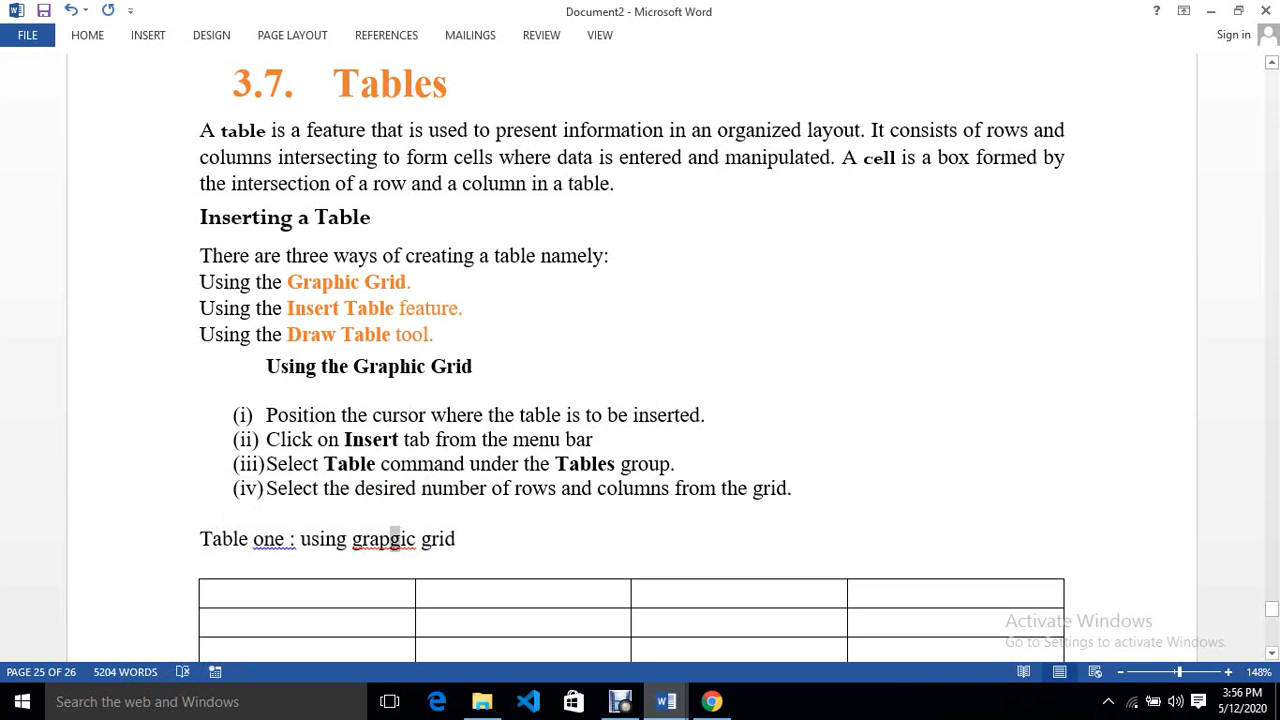
left_click_drag(400, 539, 390, 539)
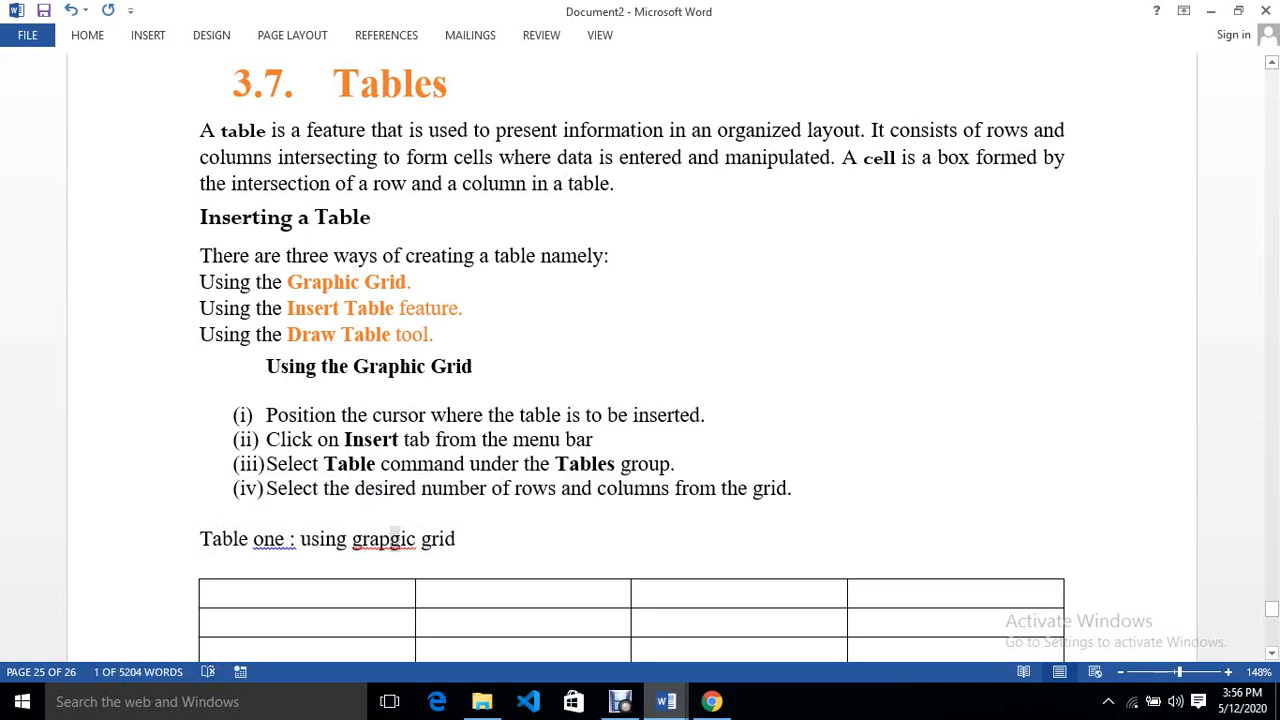
type("h")
key("End")
- Colour the whole caption line "Table one : using graphic grid" orange
left_click_drag(465, 539, 199, 539)
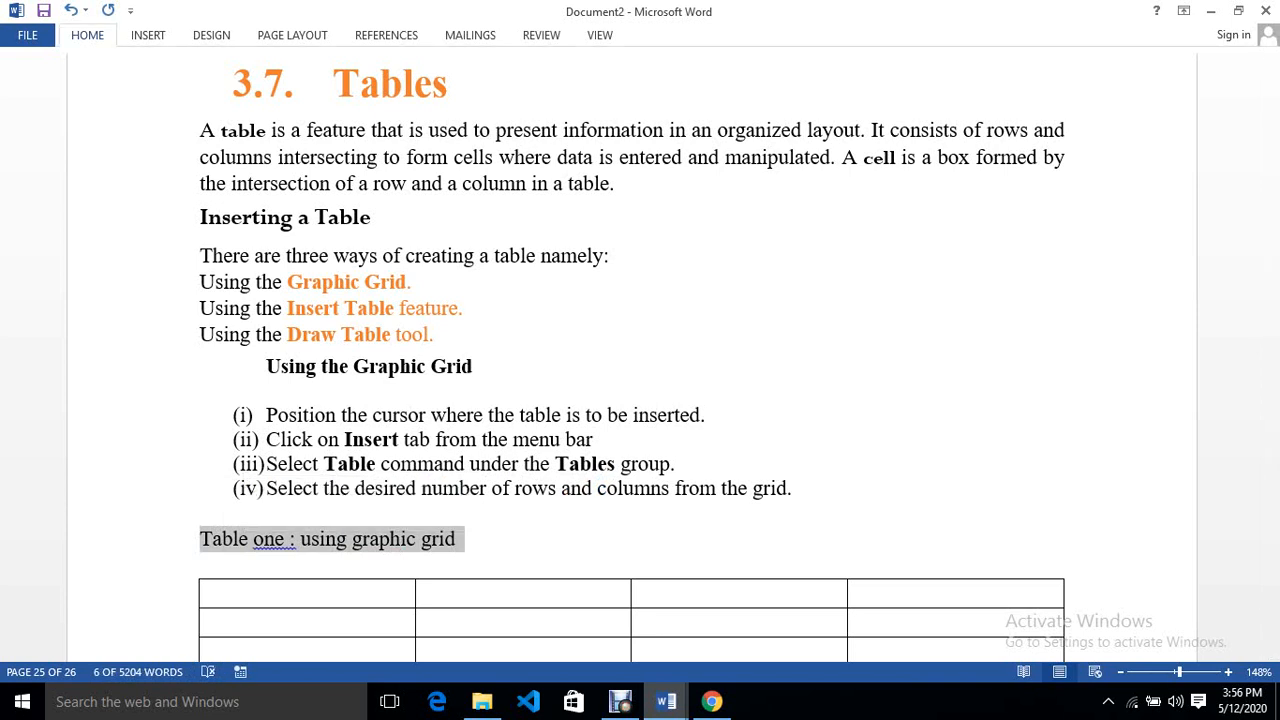
left_click(87, 35)
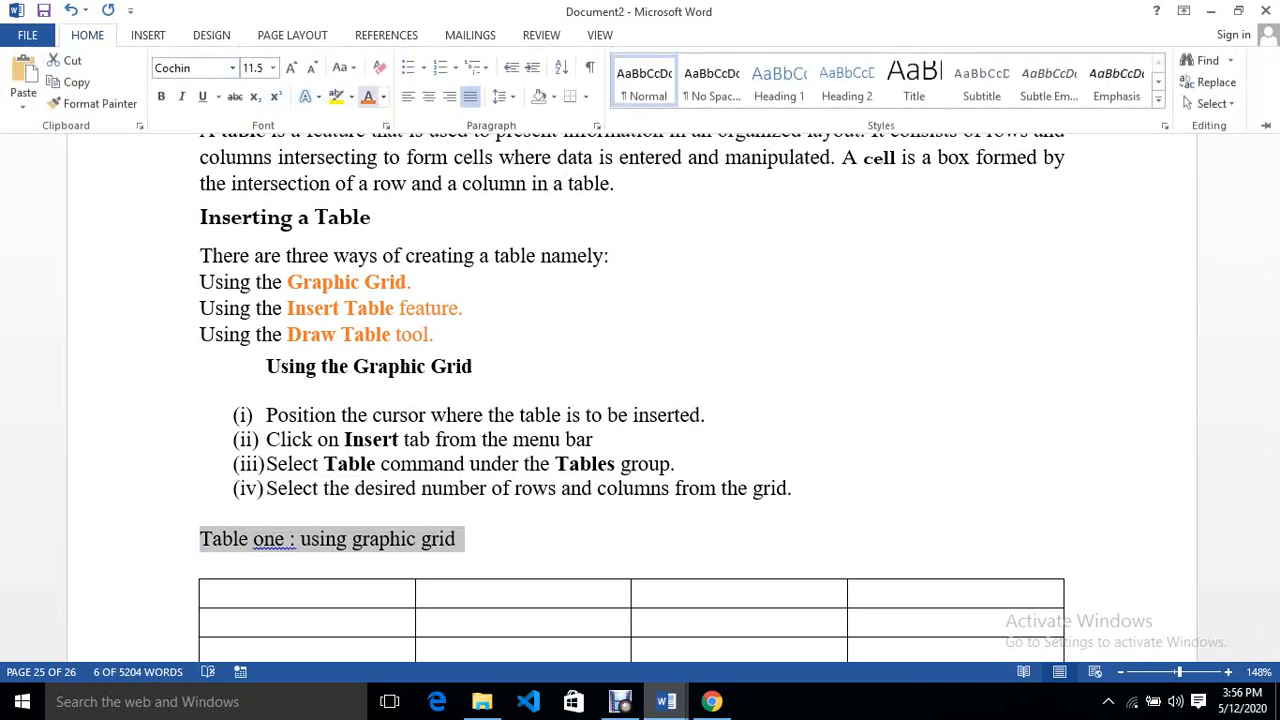
left_click(368, 96)
left_click(280, 594)
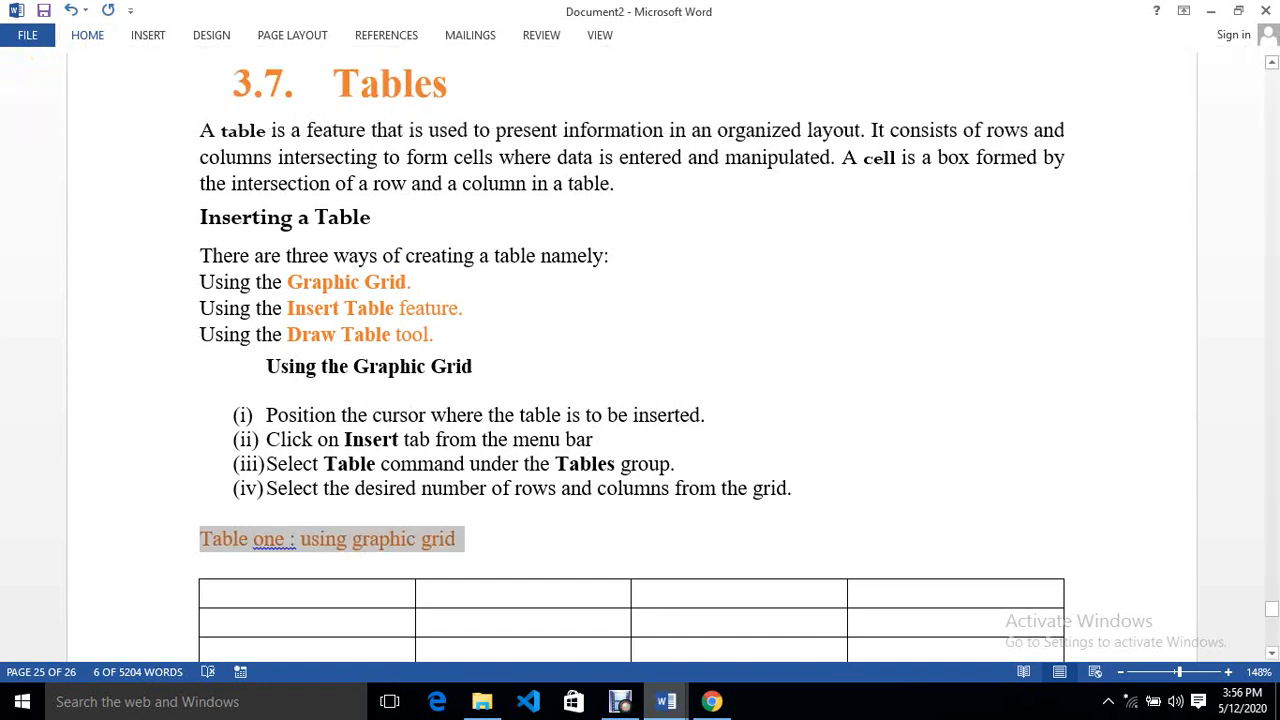
- Enter 1, 2, 3 and 4 across the first row of the 4x4 table
left_click(280, 594)
type("1 ")
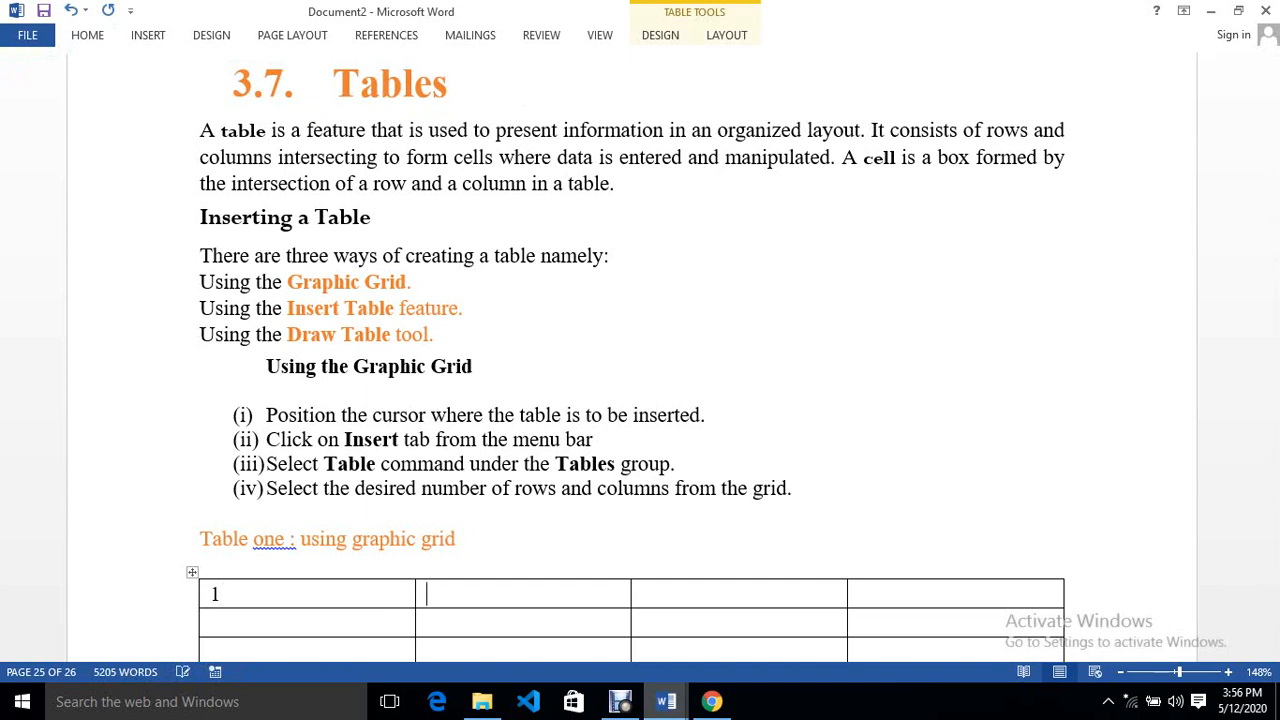
type("2")
key("Tab")
type("3")
key("Tab")
type("4")
key("Right")
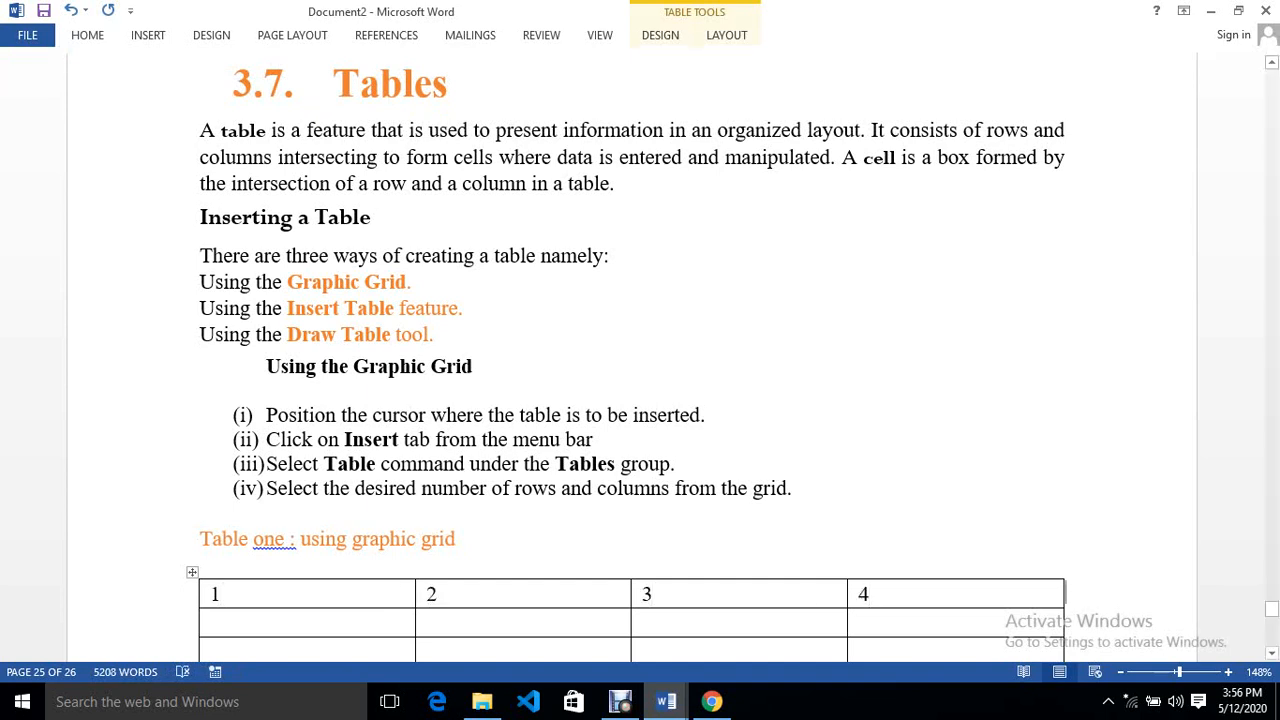
- Enter 2, 2 and 4 in the first-column cells of rows two to four of the 4x4 table
scroll(640, 360, "down", 2)
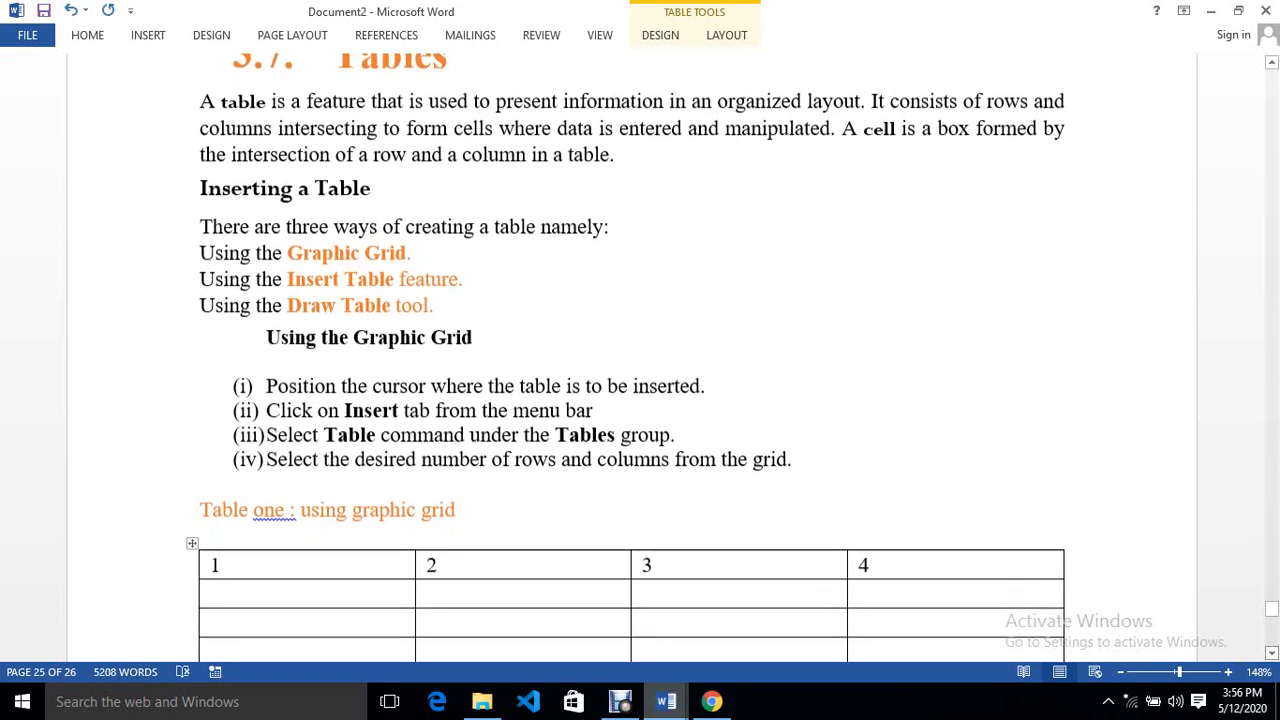
scroll(640, 360, "down", 3)
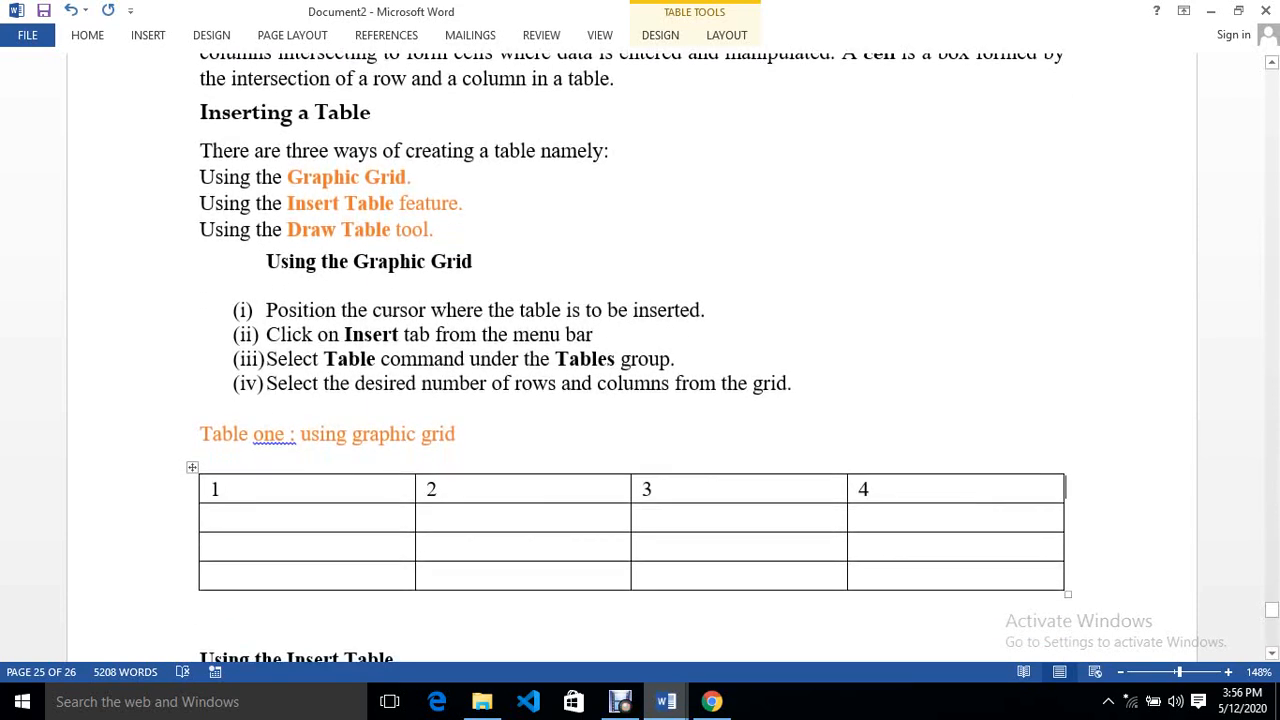
left_click(211, 518)
type("2")
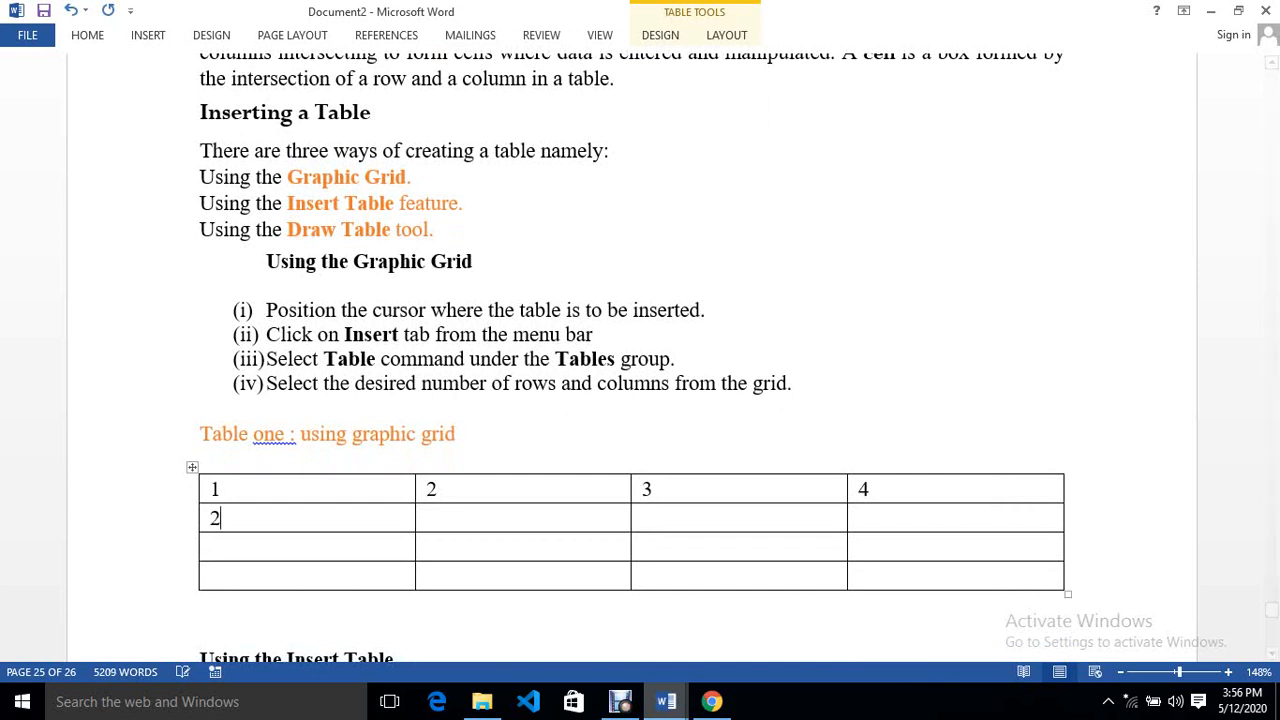
left_click(211, 547)
type("2")
left_click(211, 576)
type("3")
key("BackSpace")
type("4")
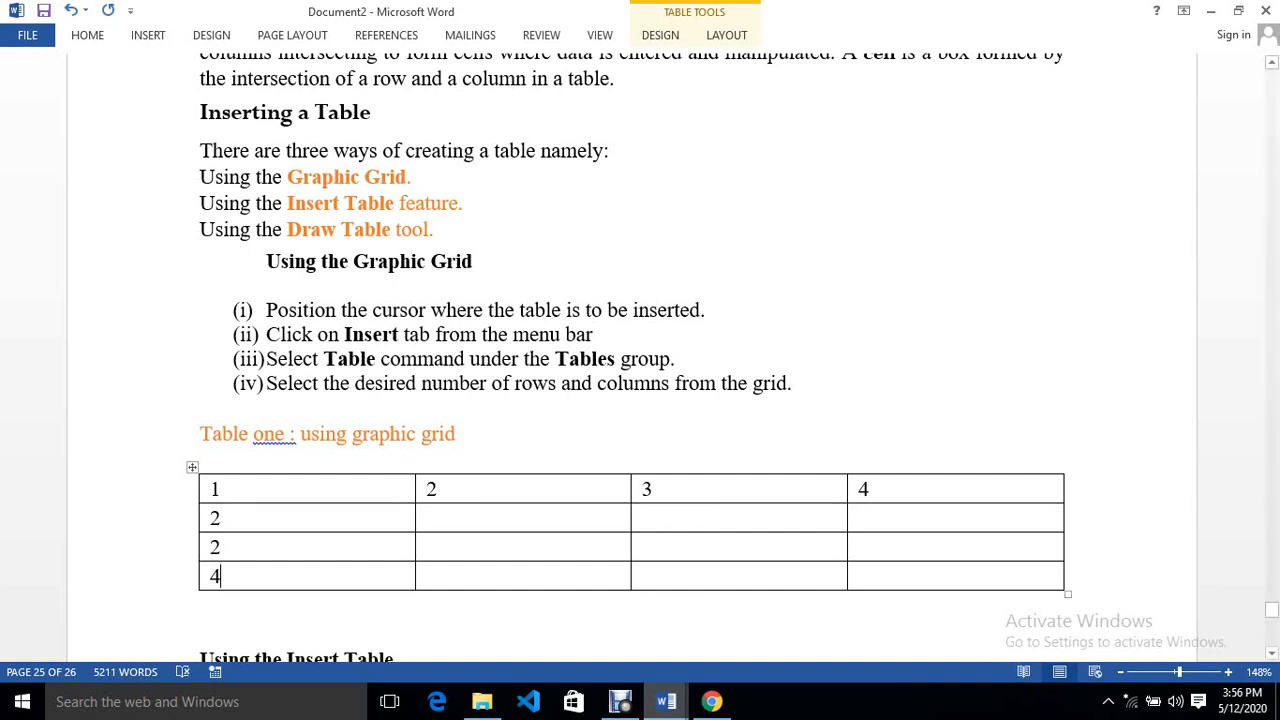
left_click(218, 488)
left_click(427, 518)
- Add blank unnumbered lines below step (vi) of the "Using the Insert Table" instructions
scroll(630, 357, "down", 5)
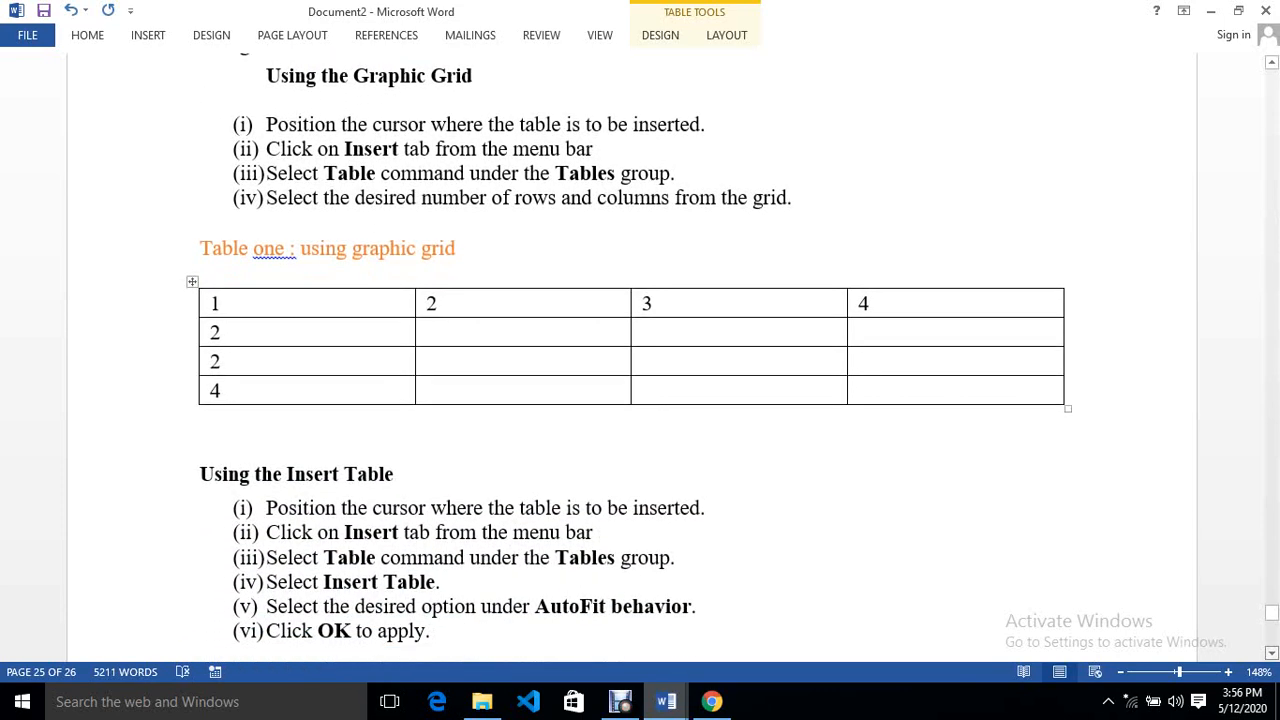
scroll(630, 357, "down", 3)
left_click(437, 516)
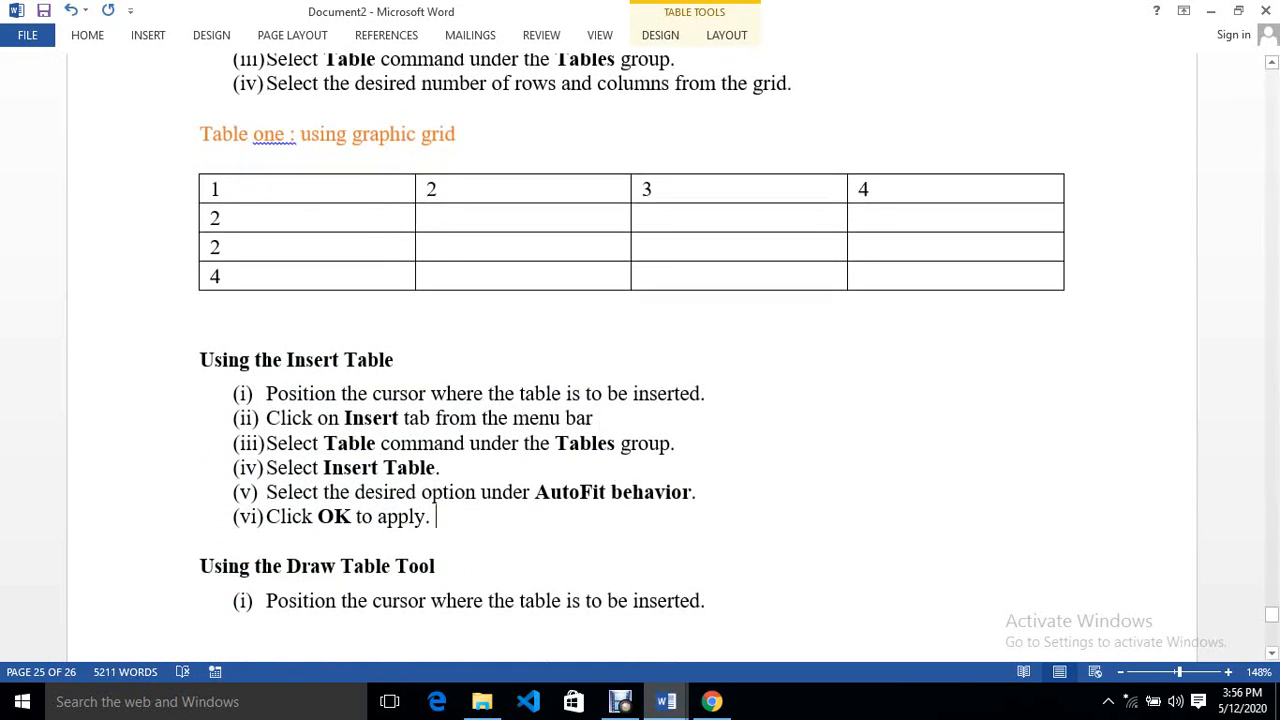
key("Return")
key("BackSpace")
key("BackSpace")
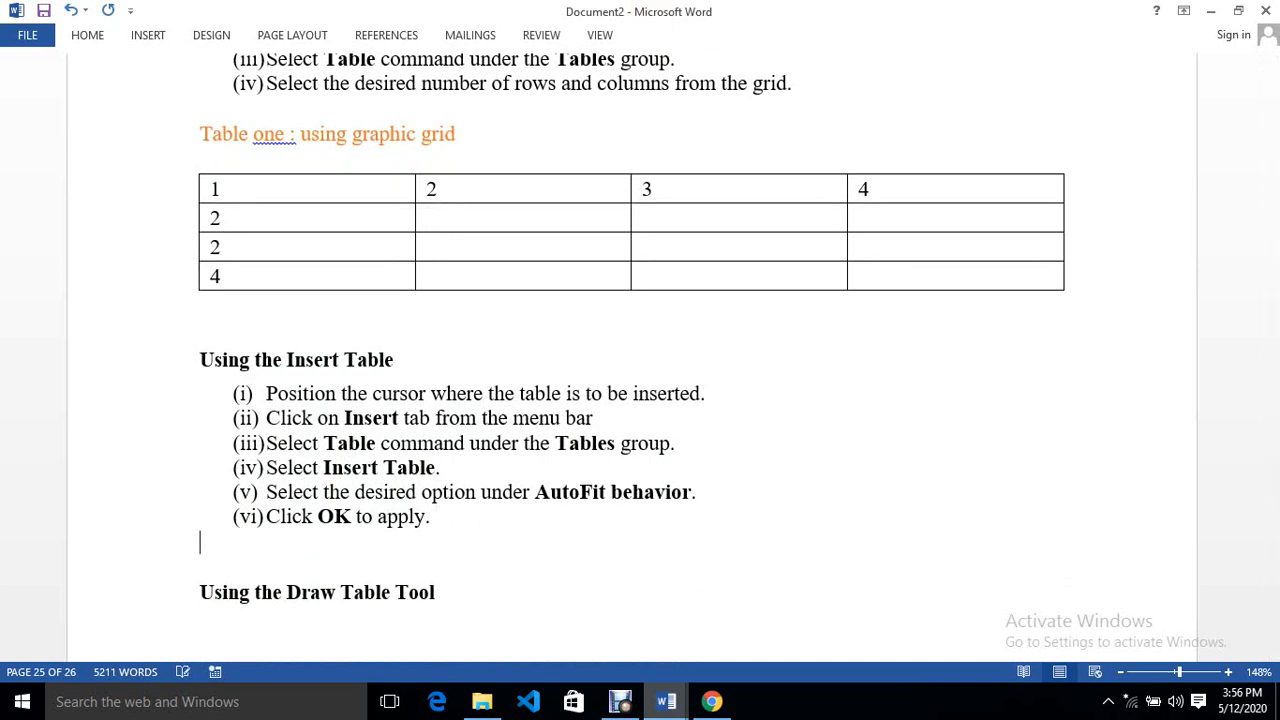
key("Return")
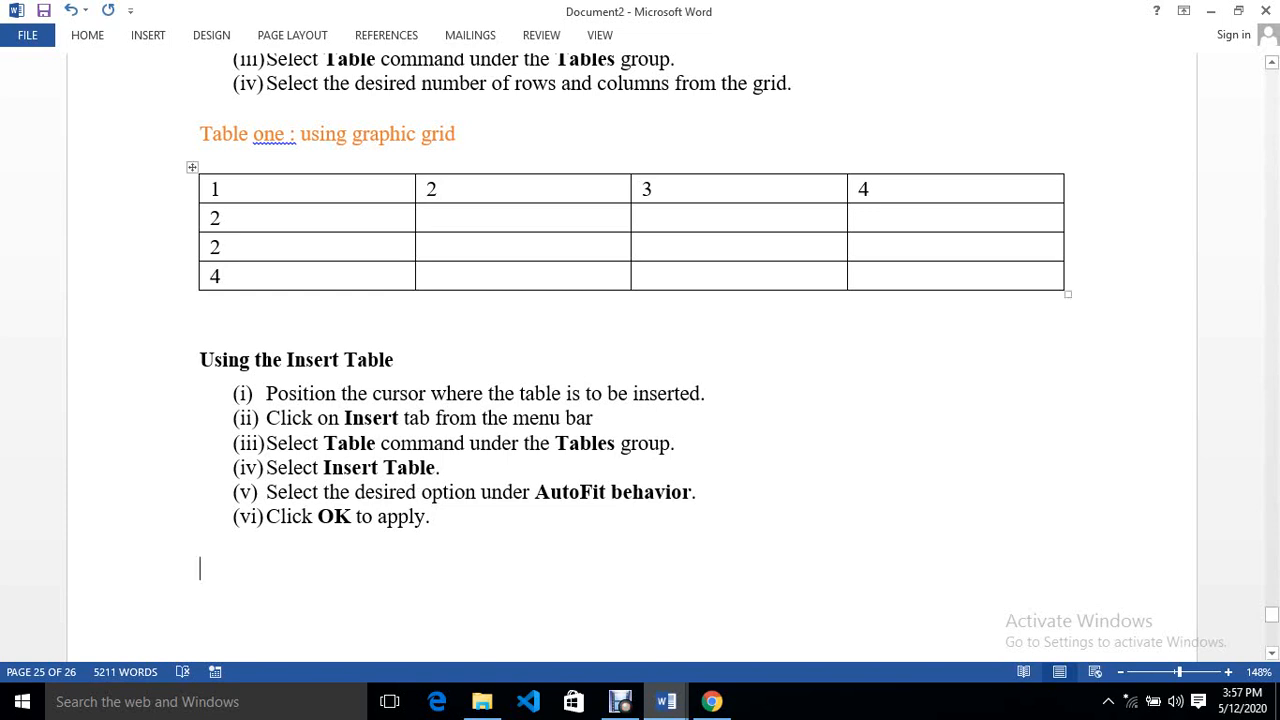
- Remove the space before the colon so the caption reads "Table one: using graphic grid"
left_click(290, 133)
key("BackSpace")
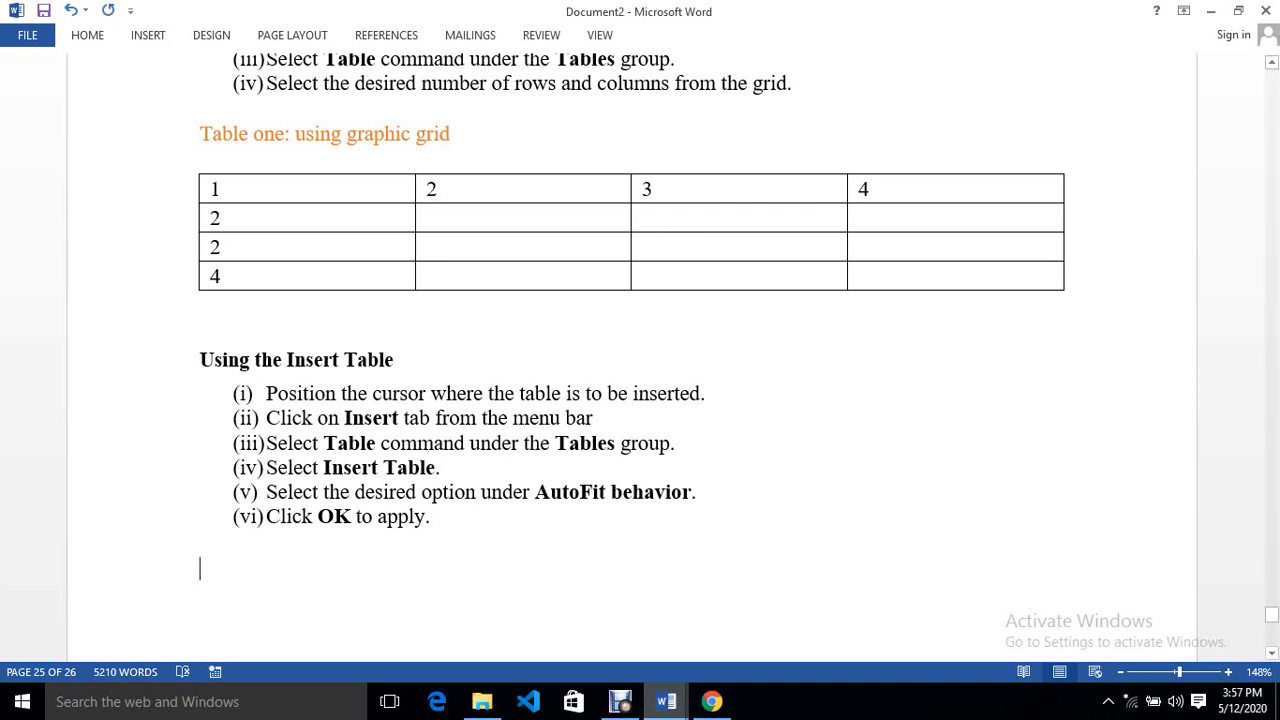
- Insert a table with 10 columns and 10 rows below step (vi) using the Insert Table dialog, keeping the automatic fixed column width
key("ctrl+F1")
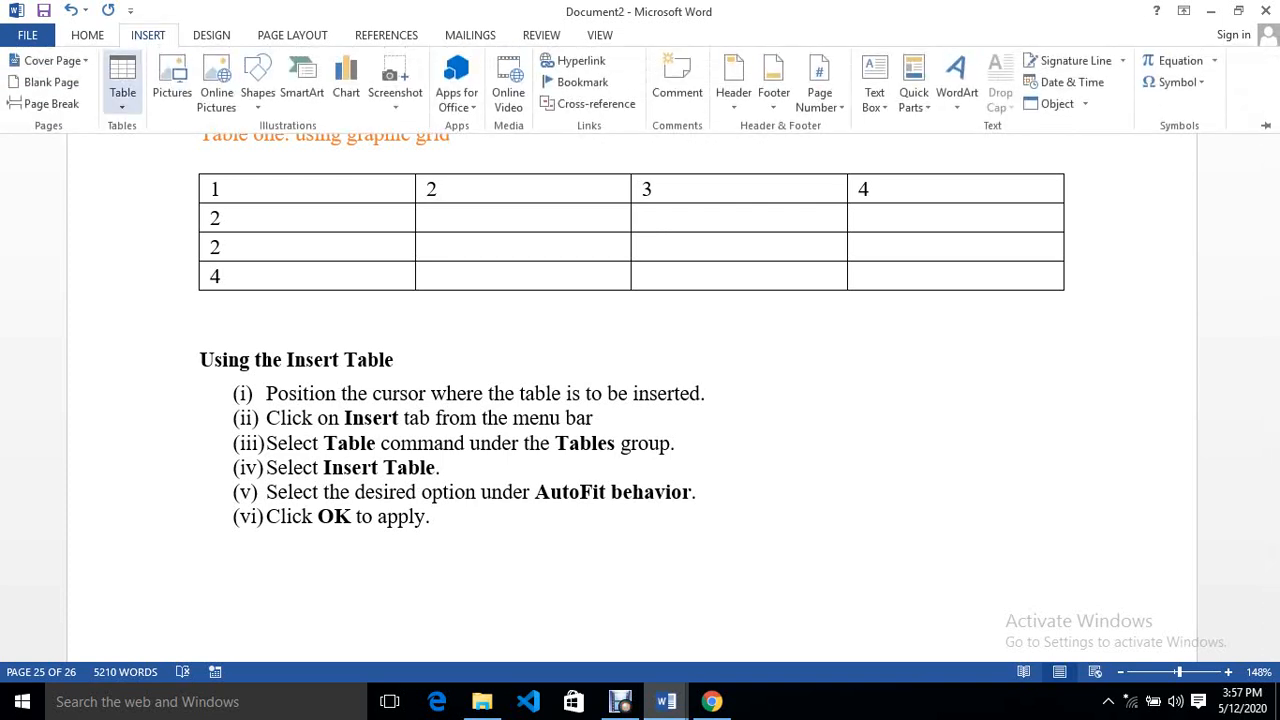
left_click(122, 85)
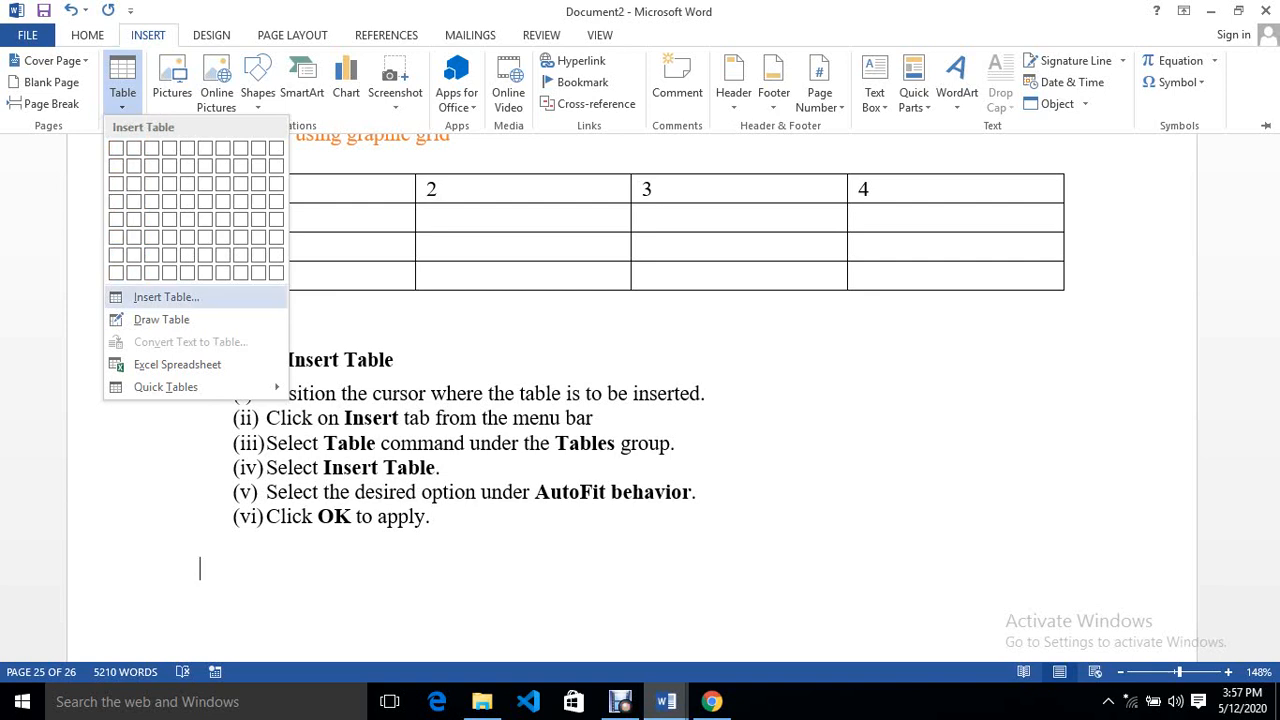
left_click(166, 297)
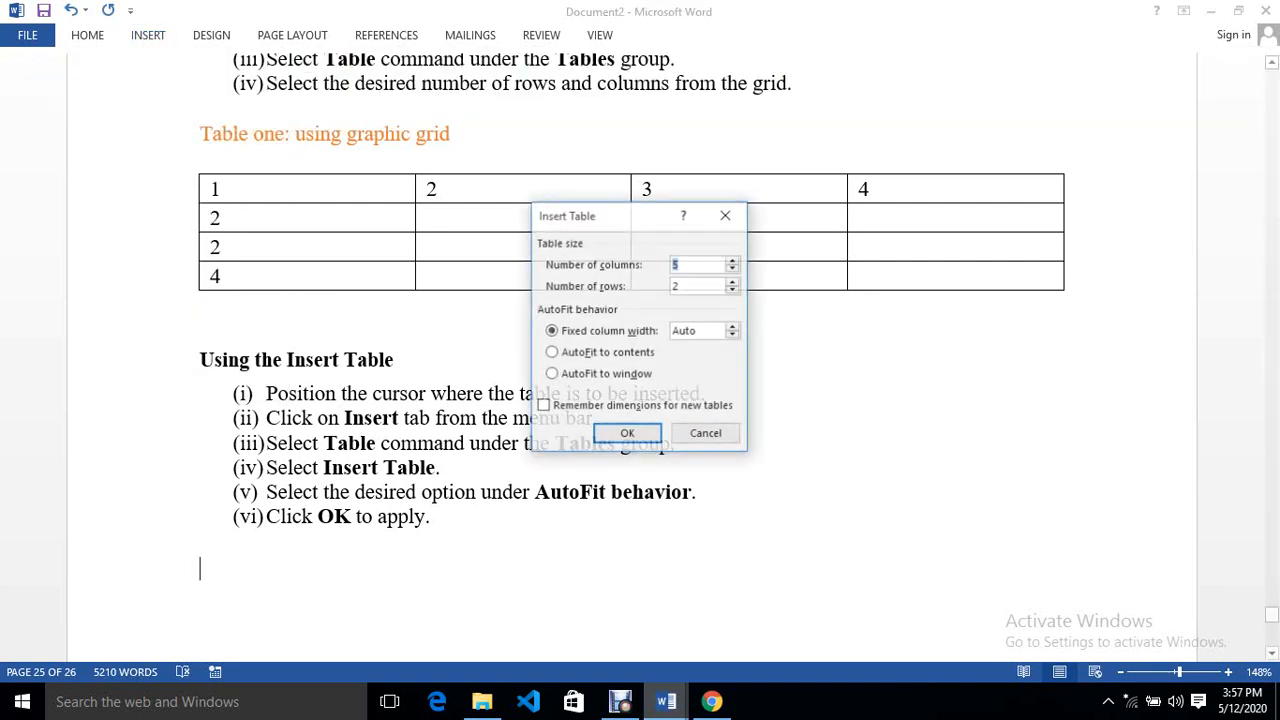
left_click_drag(600, 215, 505, 221)
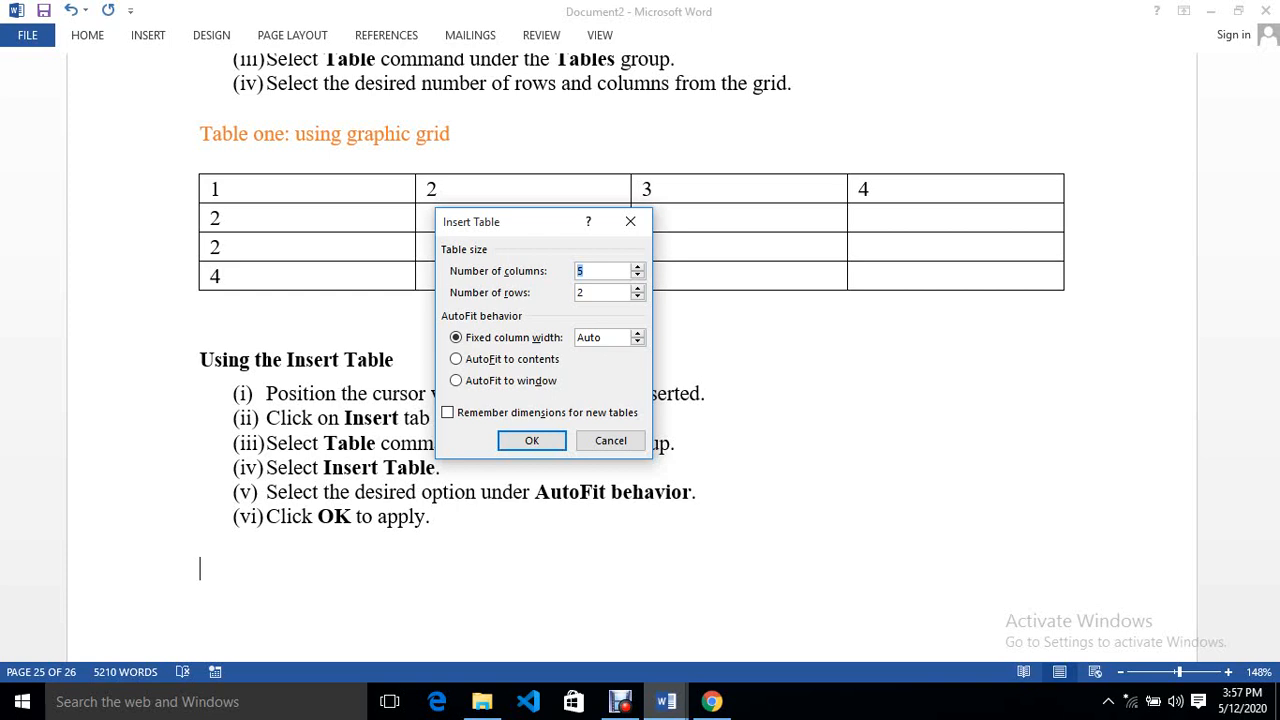
type("10")
key("shift+Home")
type("10")
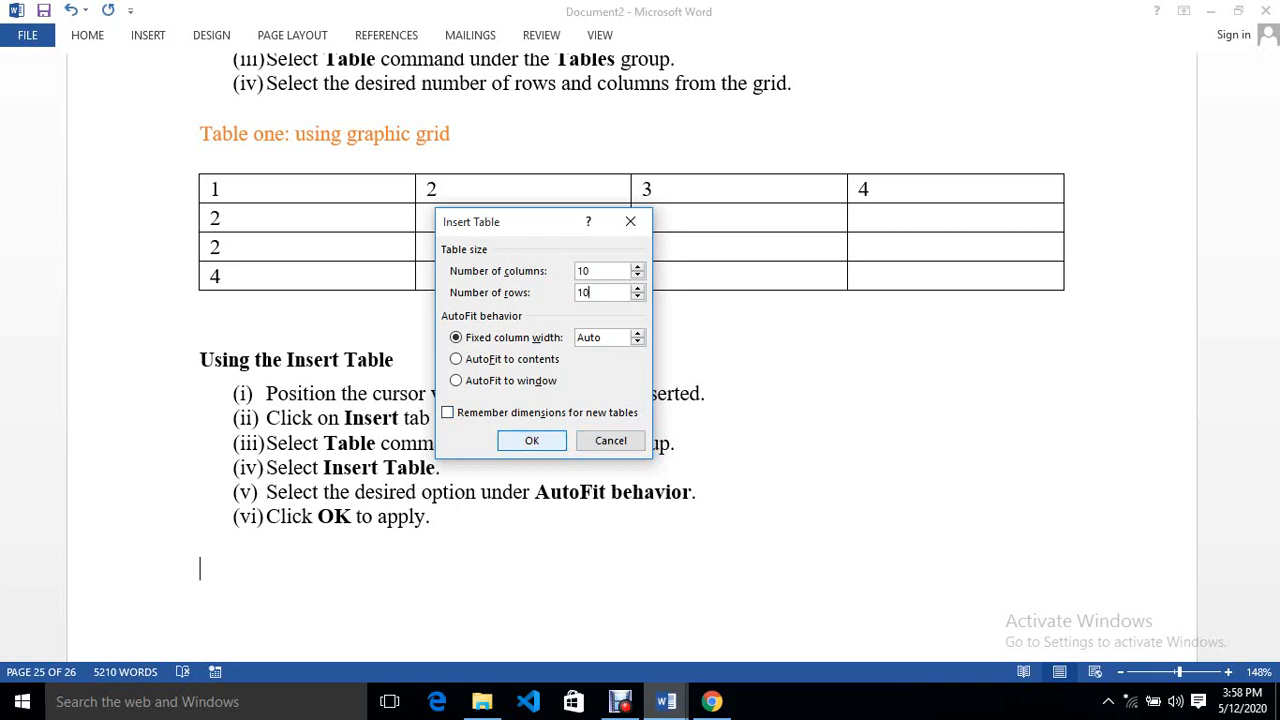
key("Return")
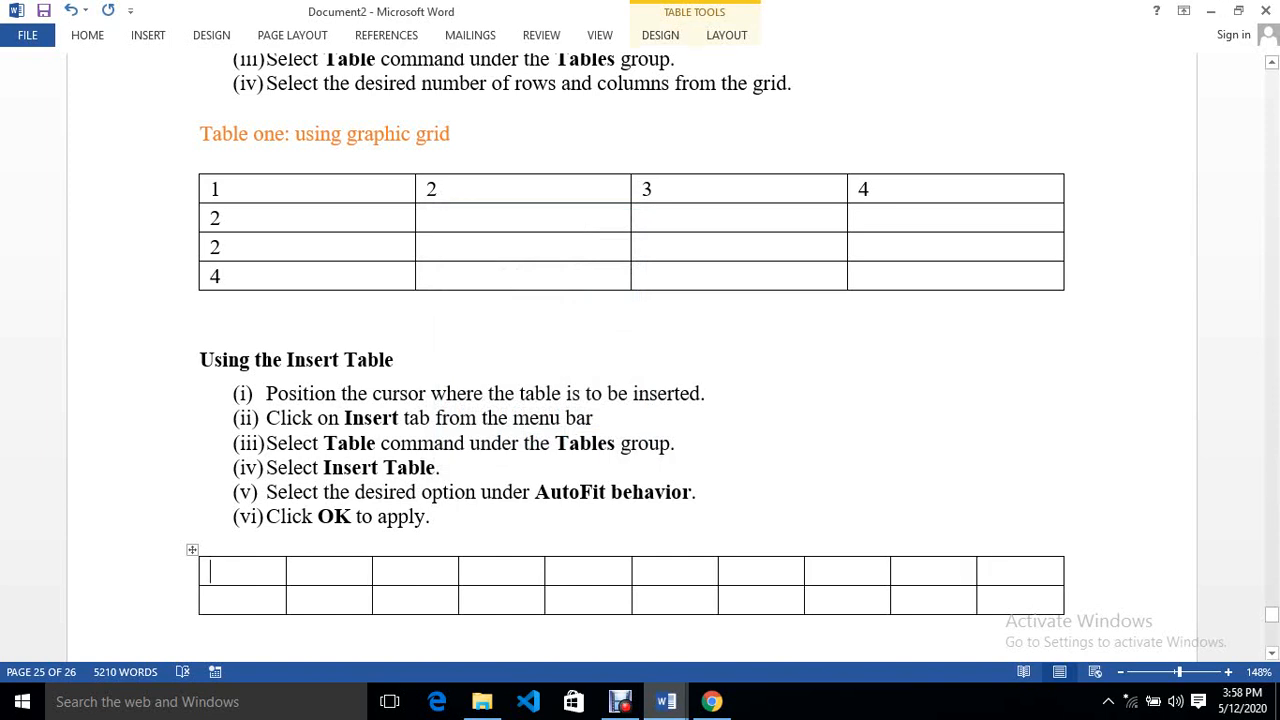
- Insert blank unnumbered lines between step (vi) and the 10x10 table
left_click(435, 516)
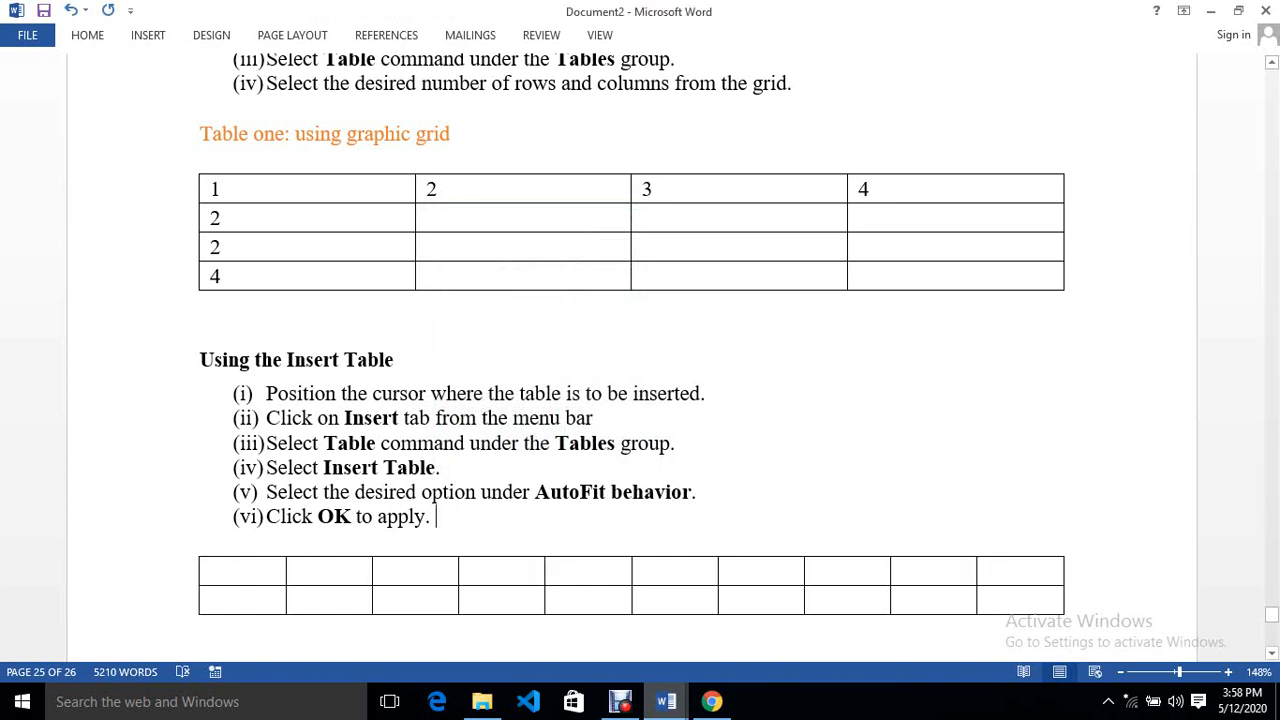
key("Return")
key("Return")
key("Return")
key("Return")
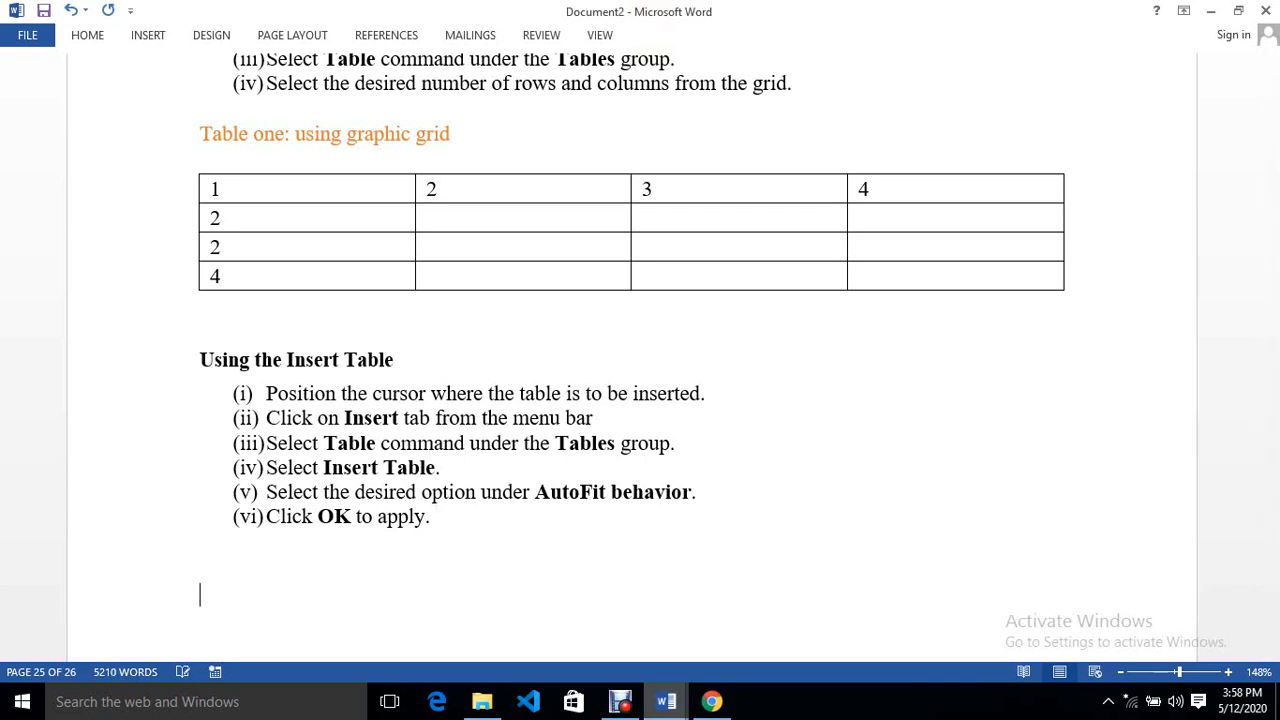
- Number the cells of the 10x10 table's first row from 1 to 10
key("Down")
key("Down")
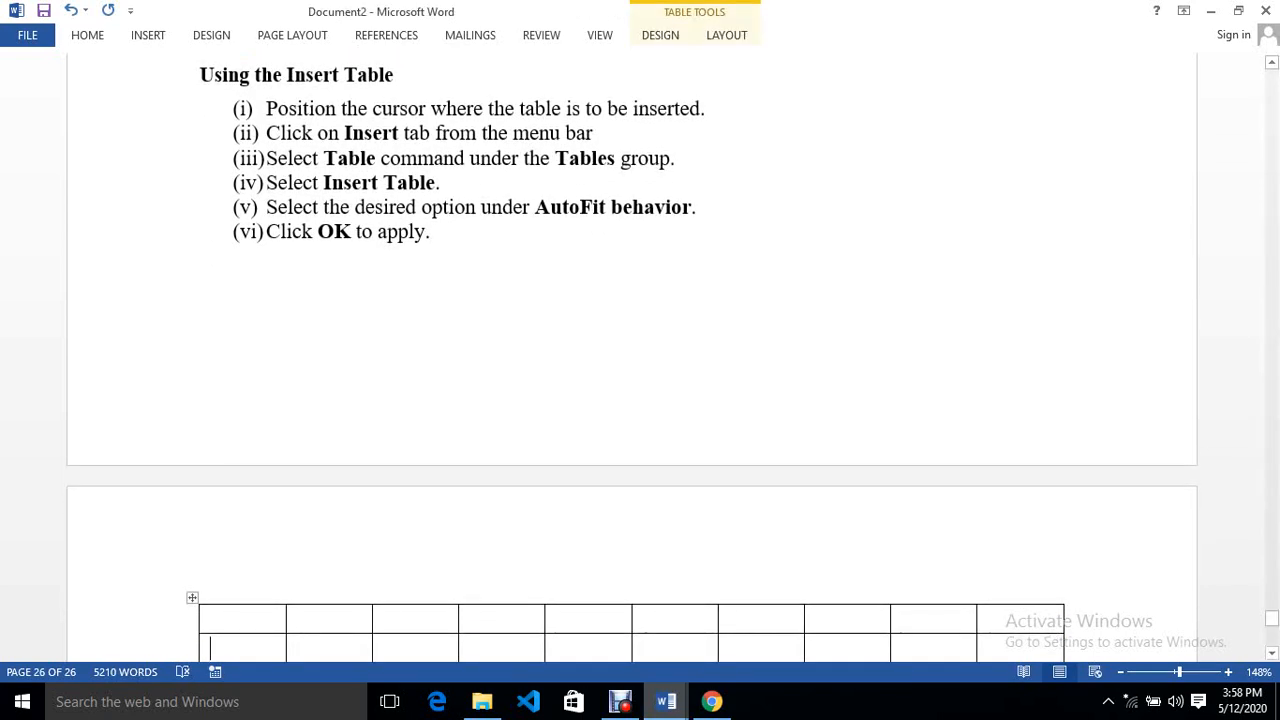
key("Down")
key("Down")
key("Down")
key("Down")
key("Down")
key("Down")
key("Down")
key("Down")
key("Down")
key("Down")
key("Down")
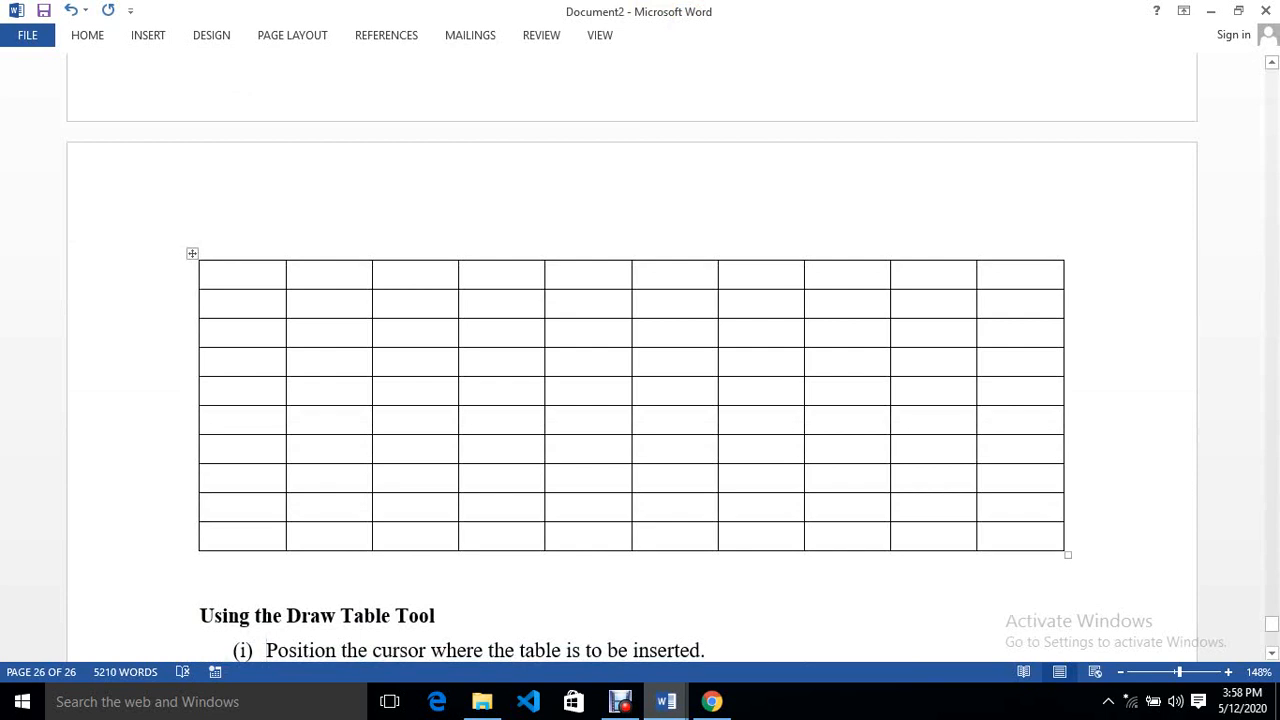
left_click(212, 275)
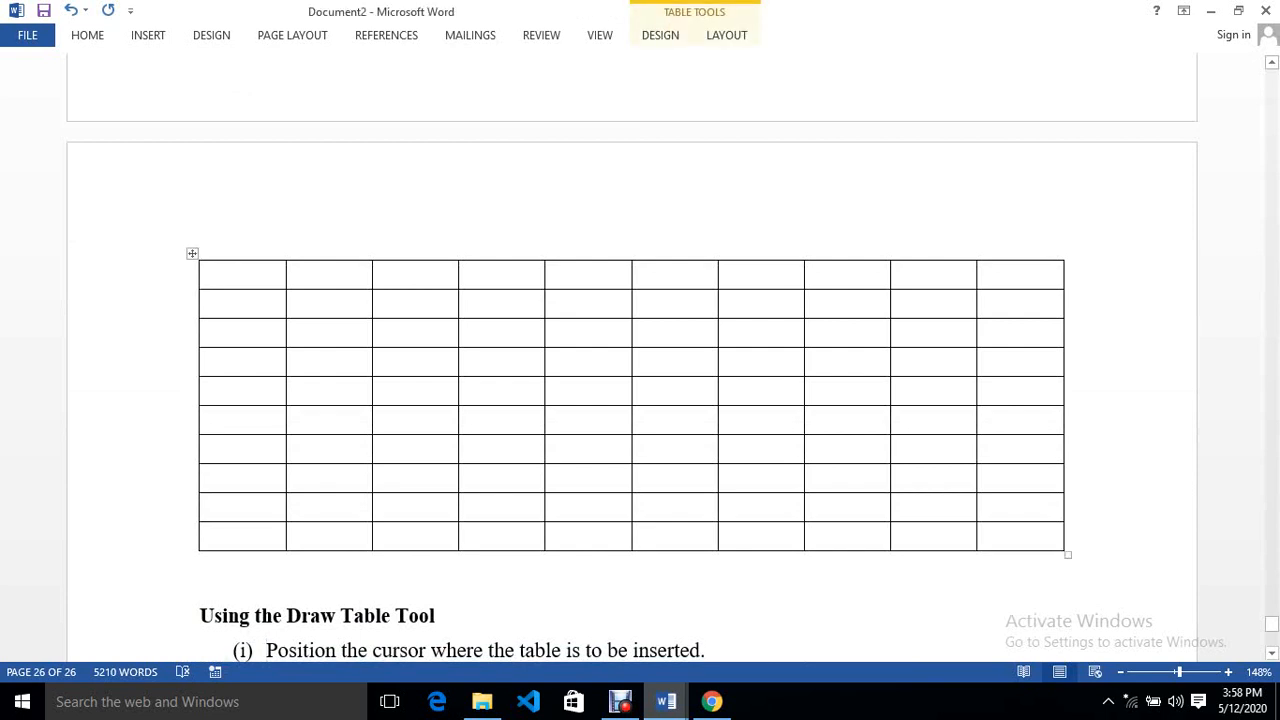
type("1\t2\t3\t4")
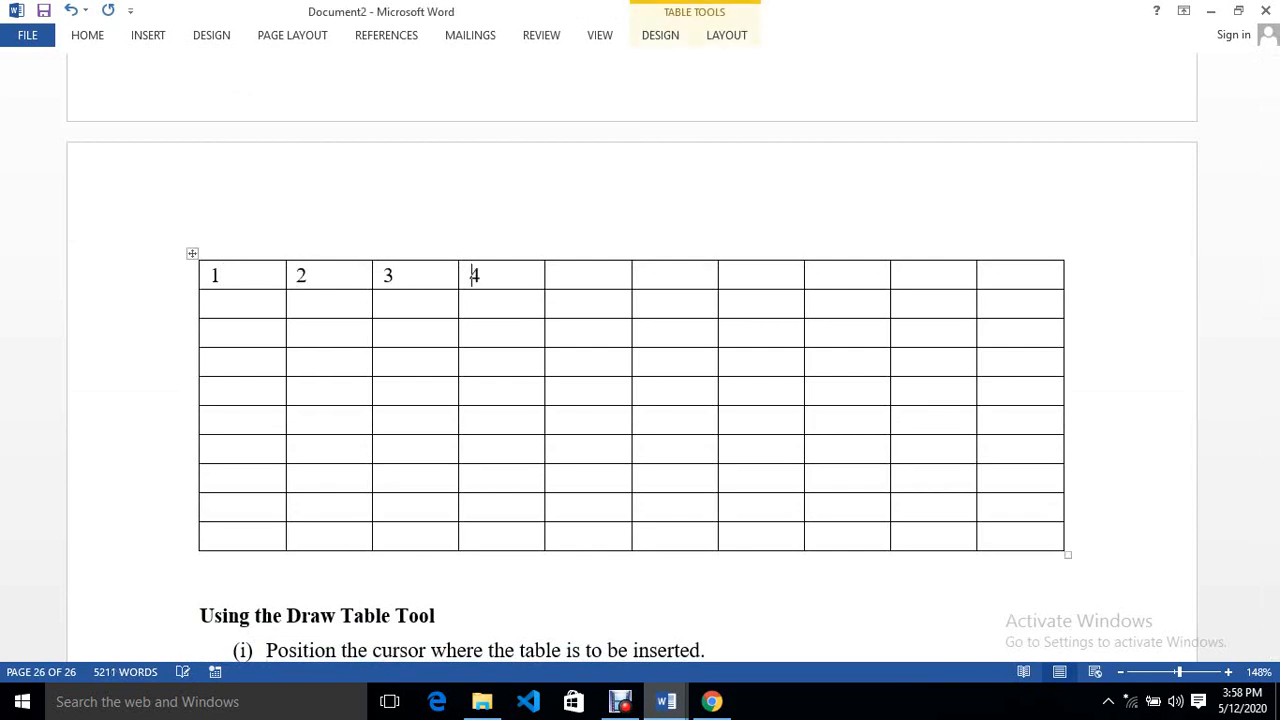
type("\t5\t6\t7")
key("Tab")
type("8")
key("Tab")
type("91")
key("BackSpace")
key("Tab")
type("10")
- Enter 2 in the first-column cells of rows two, three and four of the 10x10 table
triple_click(205, 305)
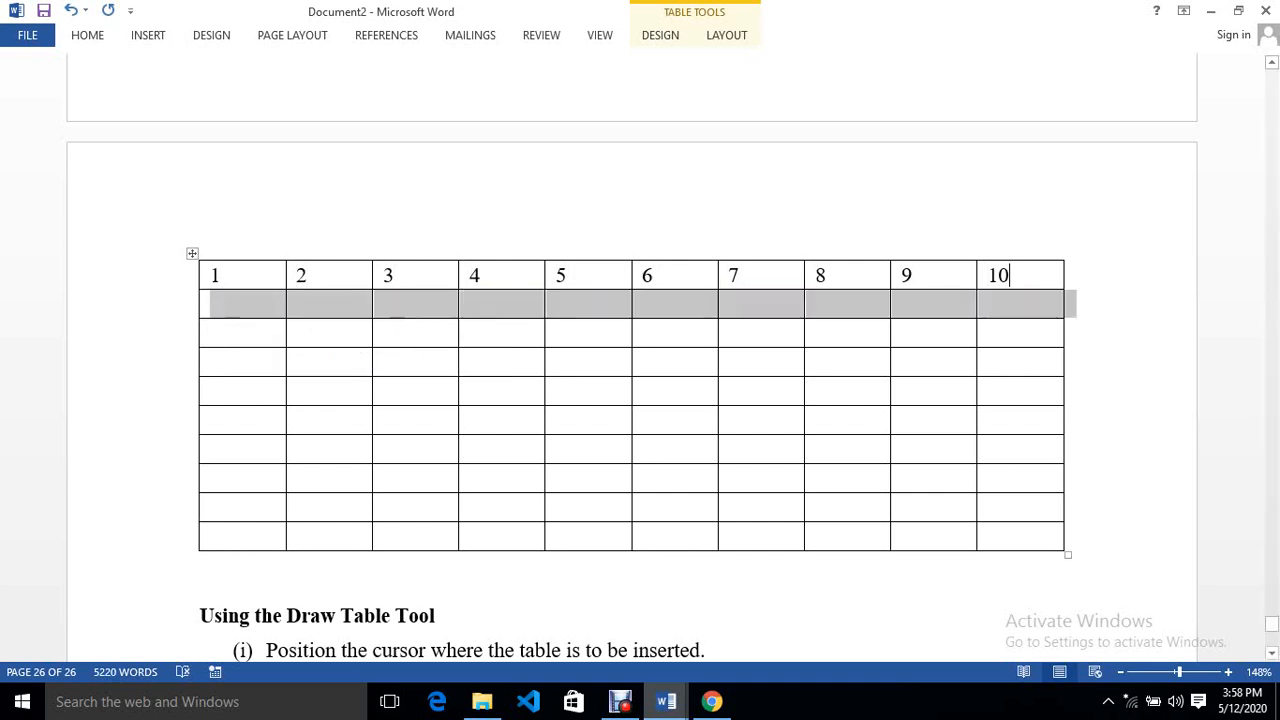
left_click(212, 305)
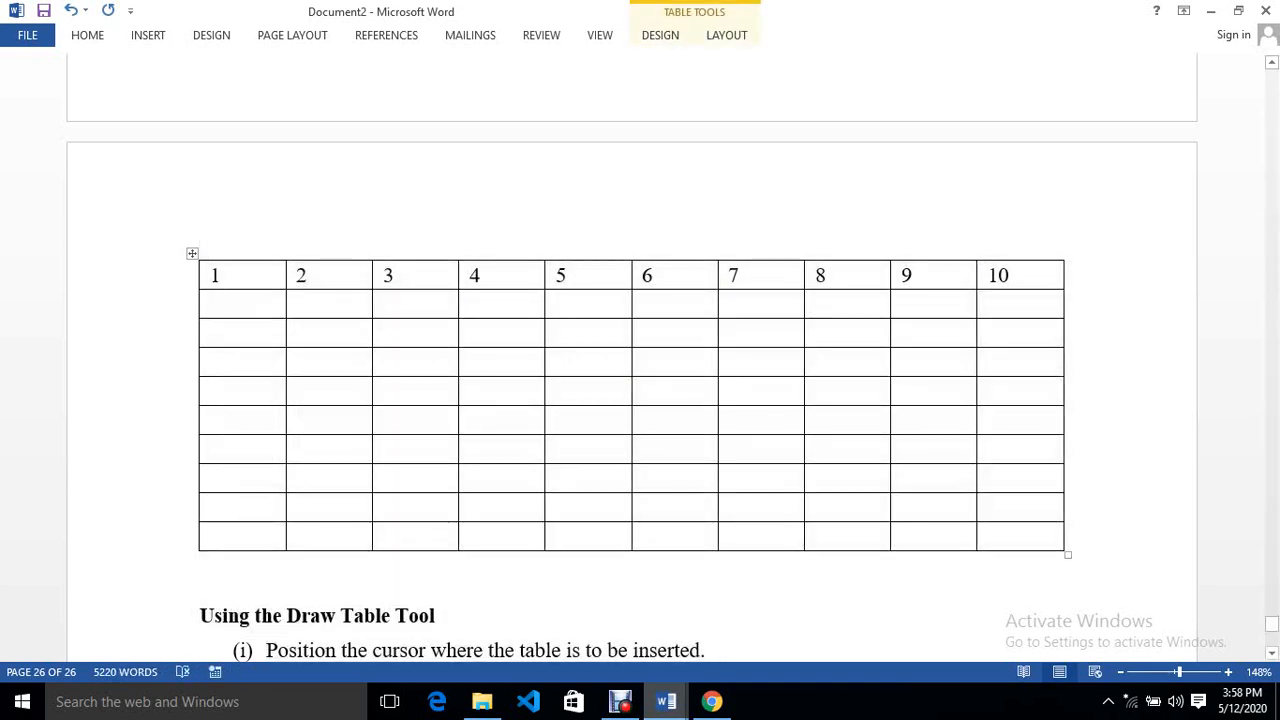
type("2")
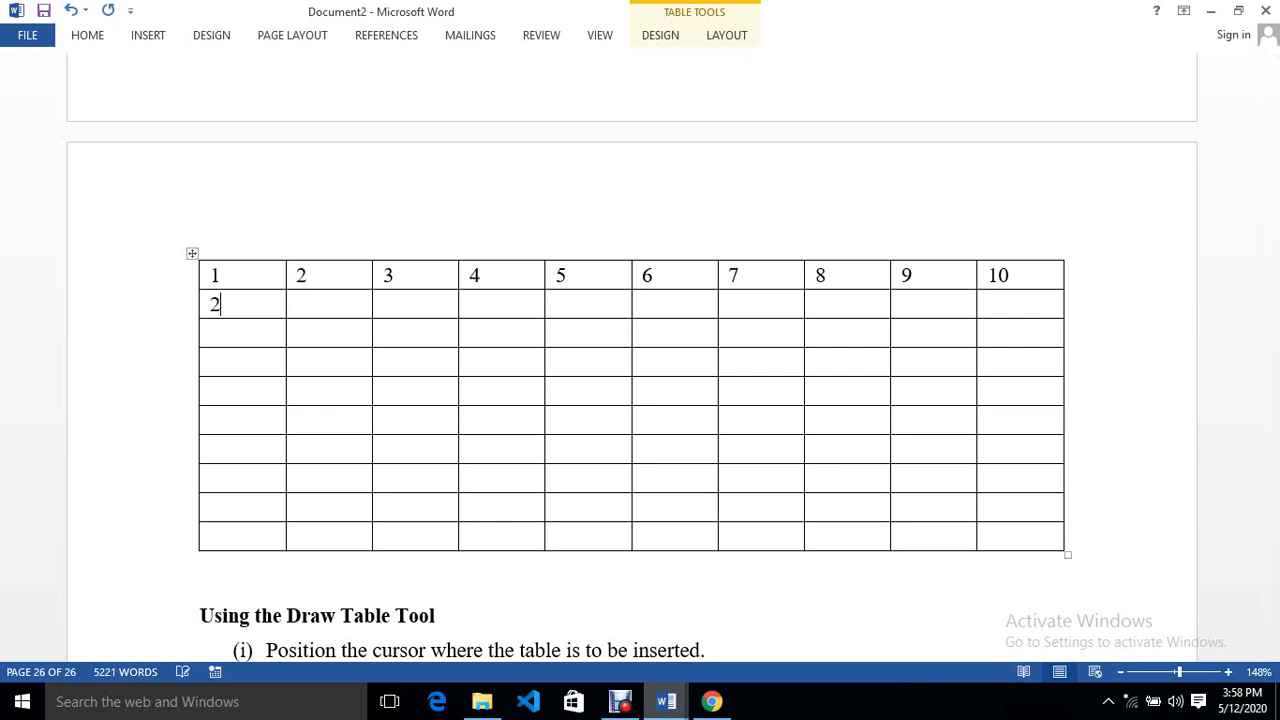
key("Down")
type("2")
key("Down")
type("2")
key("Down")
type("2")
key("BackSpace")
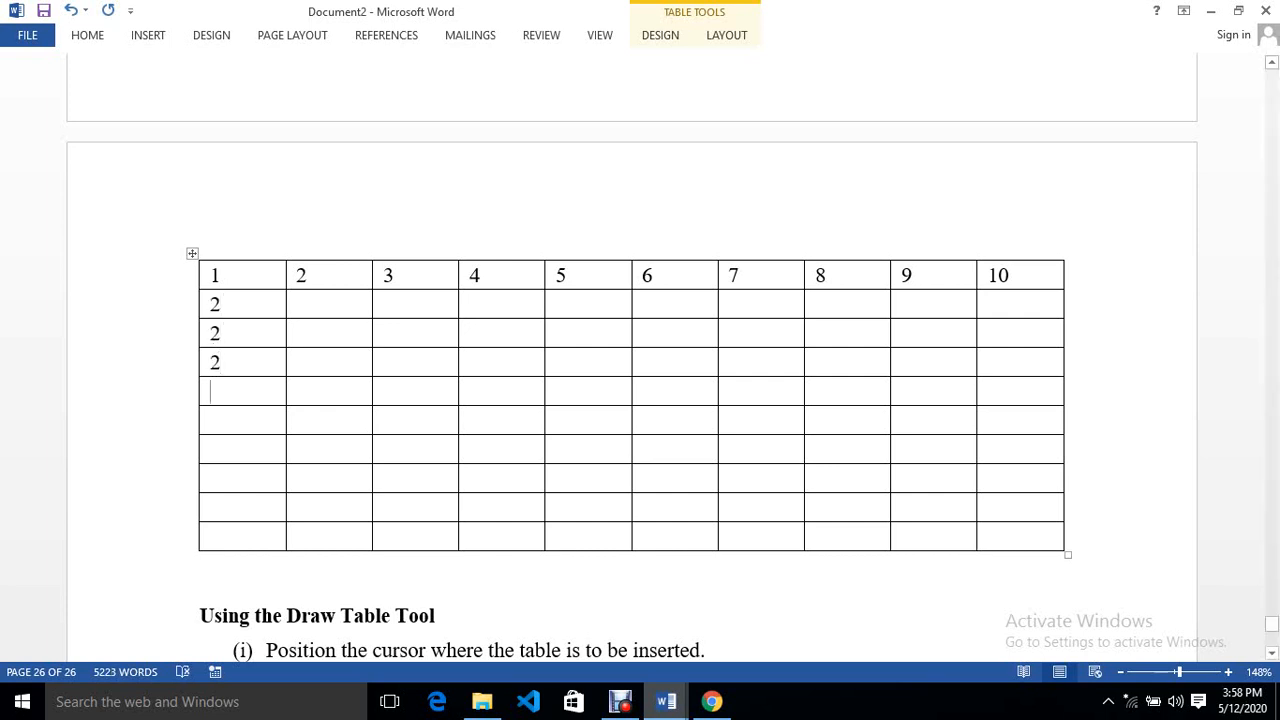
left_click(221, 334)
key("Tab")
type("3")
key("Tab")
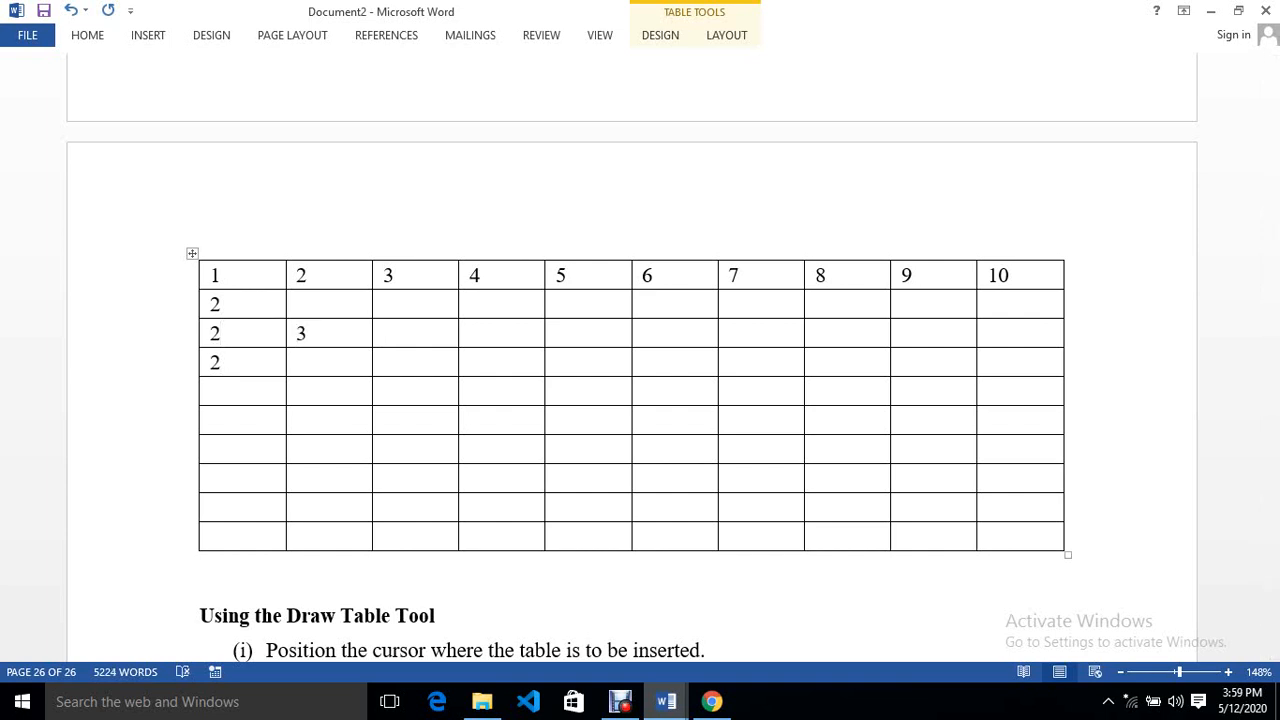
left_click(309, 334)
key("BackSpace")
- In the first column, replace row three's entry with 3, add a 4 to row four's entry, and number rows five to ten 5 to 10
left_click(221, 334)
key("BackSpace")
type("3")
key("Down")
type("4")
key("Down")
type("5")
key("Down")
type("6")
key("Down")
type("7 8")
key("Down")
type("9")
key("Down")
type("10")
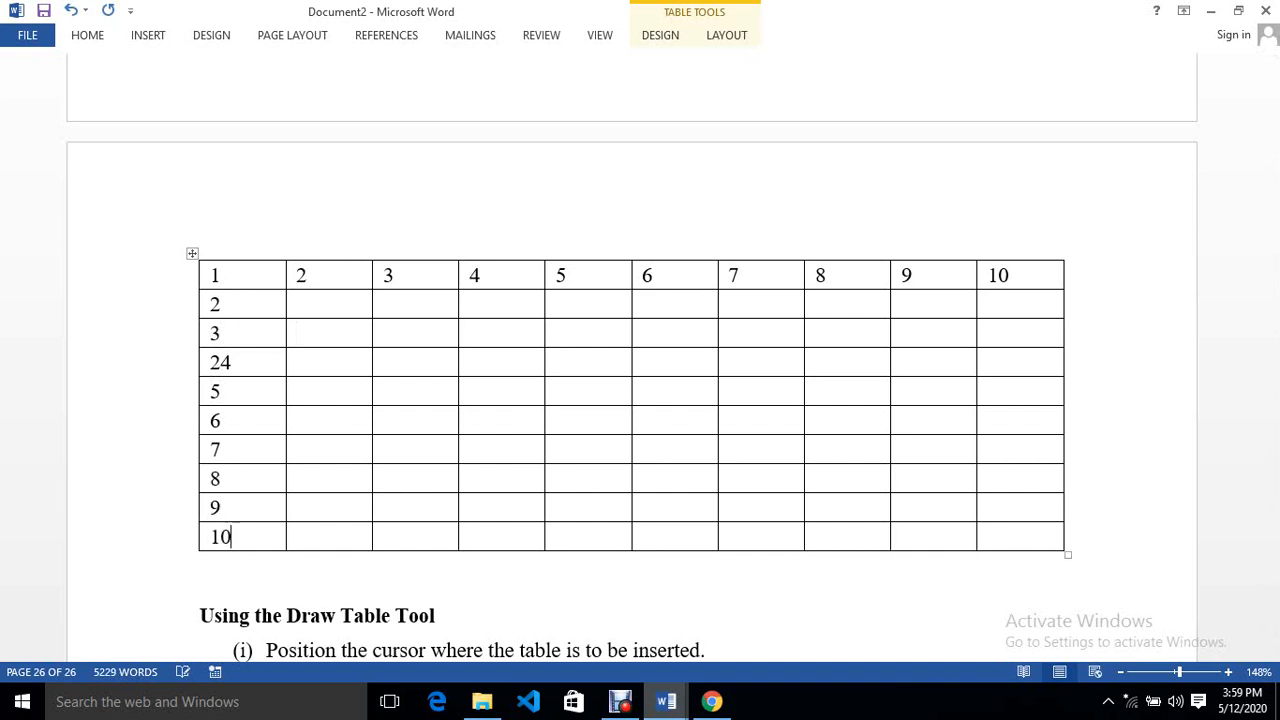
- Replace the first-column entry in row four of the 10x10 table with 4
key("Up")
key("Up")
key("Up")
key("Up")
key("Up")
key("Up")
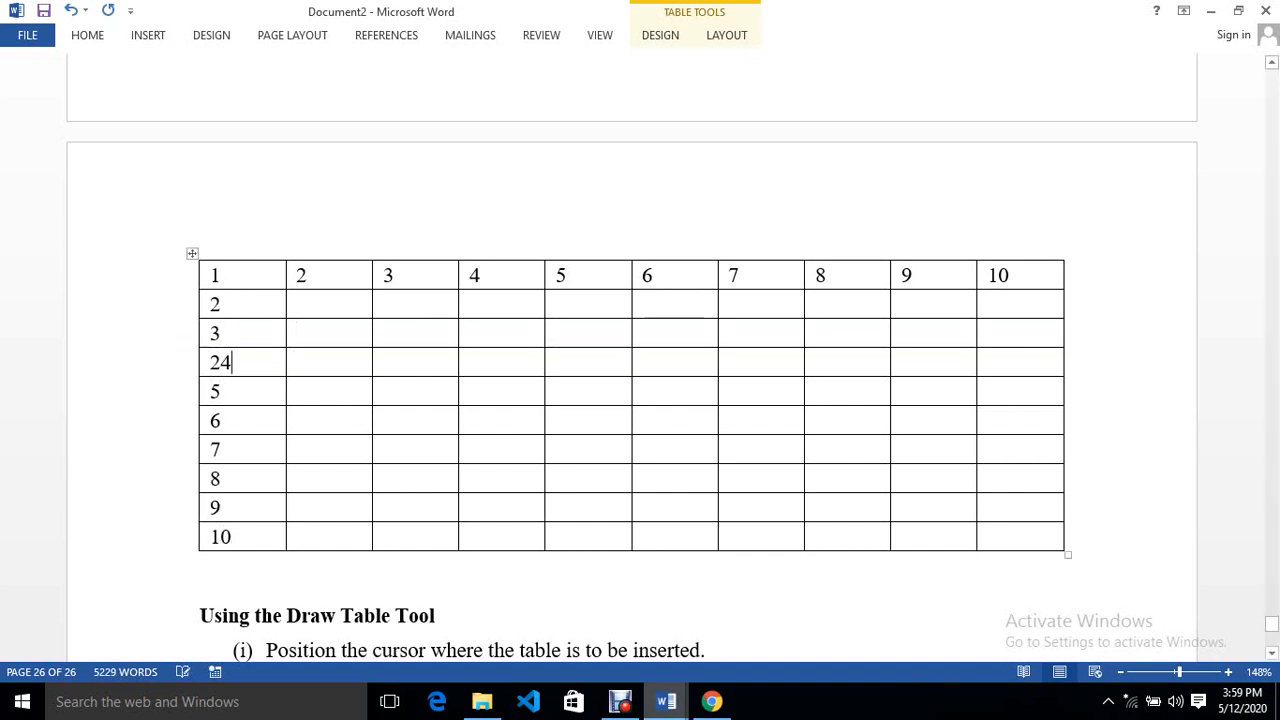
key("BackSpace")
key("BackSpace")
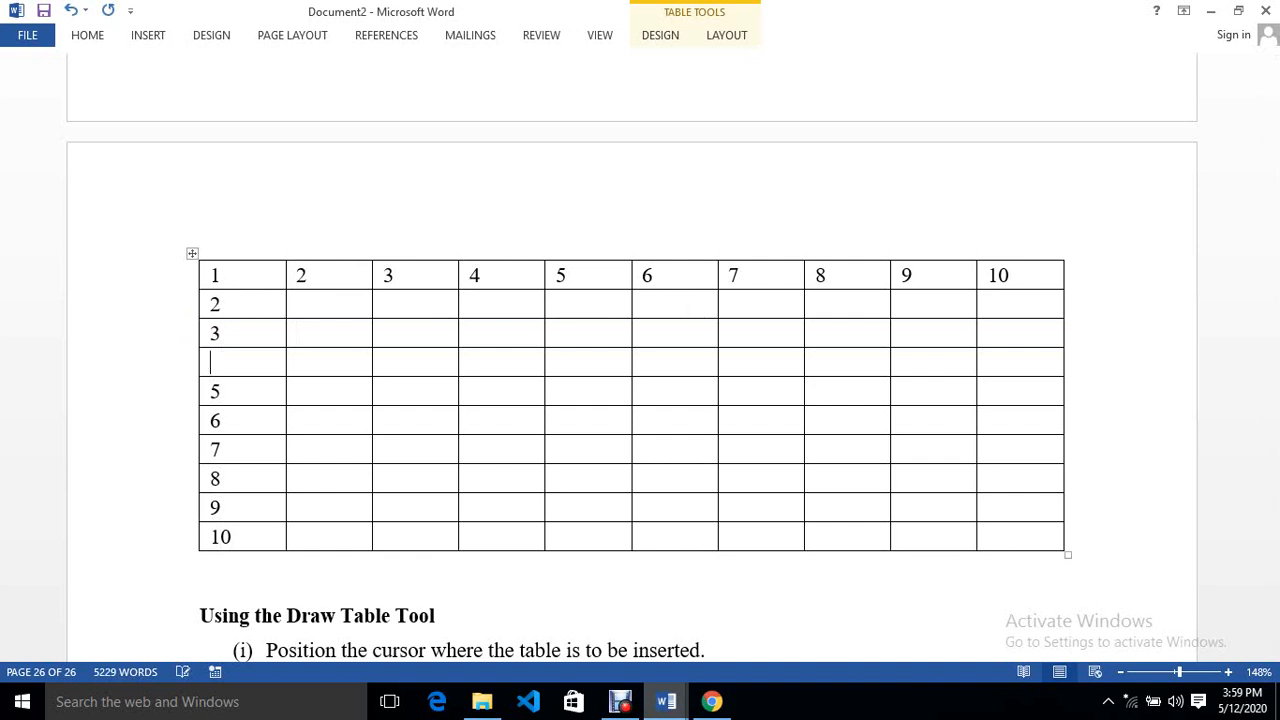
type("4")
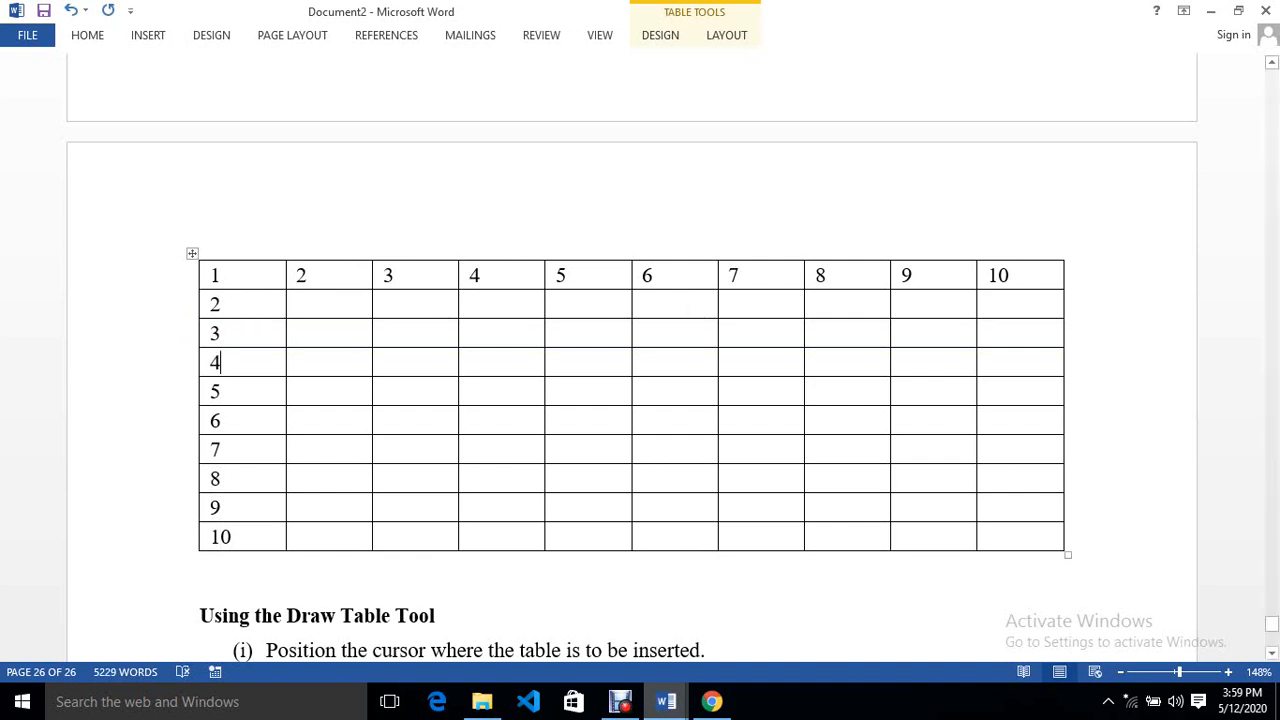
key("Down")
key("Down")
- Insert a blank unnumbered line after step (vi) of the Using the Draw Table Tool instructions
scroll(632, 380, "down", 5)
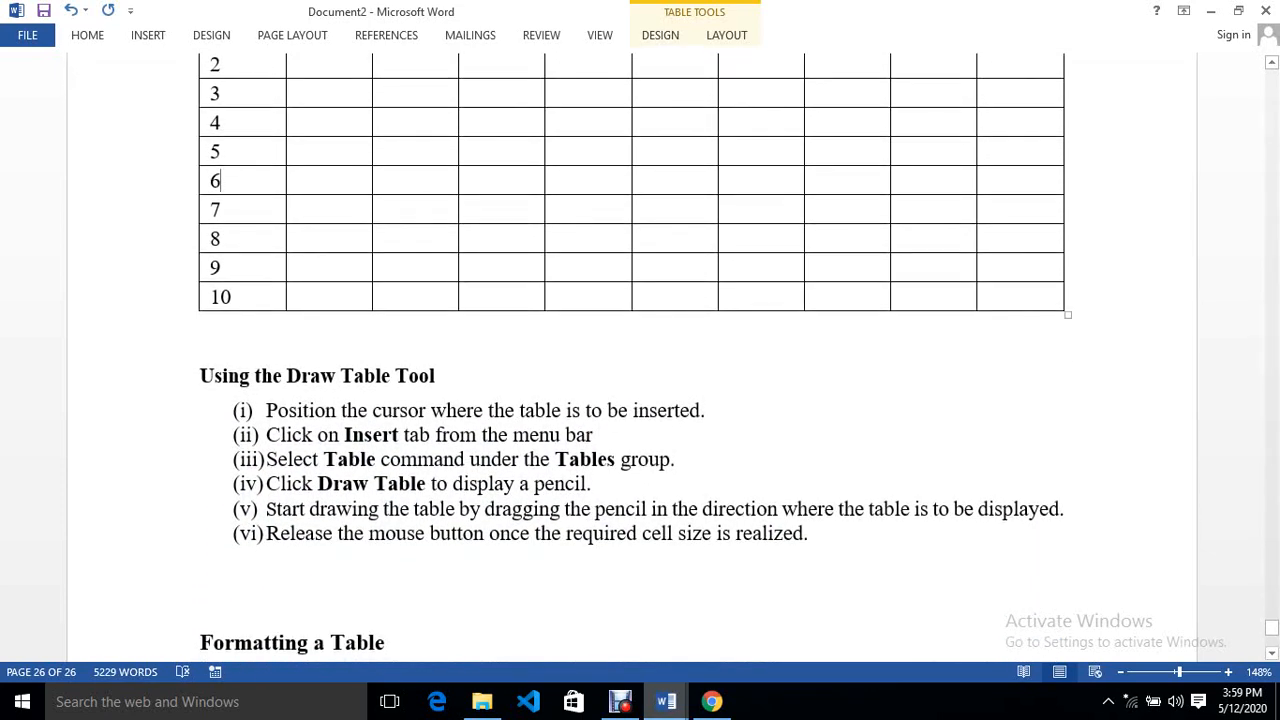
left_click(809, 534)
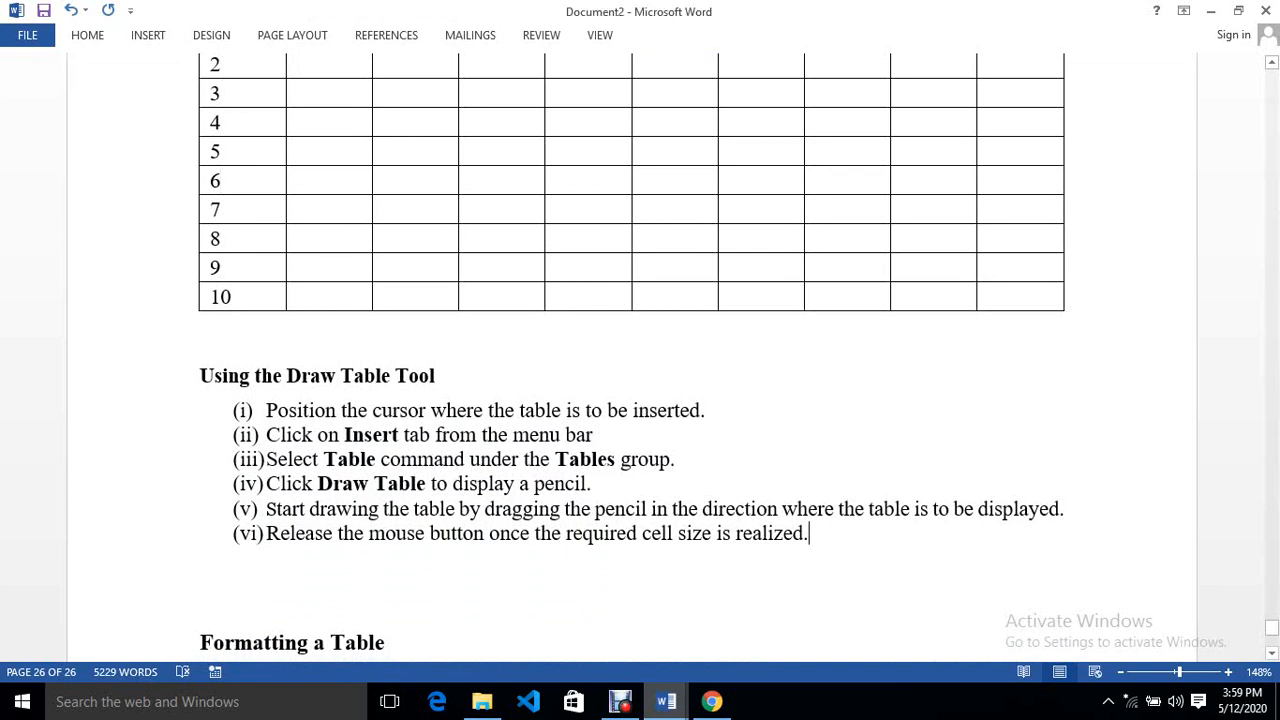
key("Return")
key("Return")
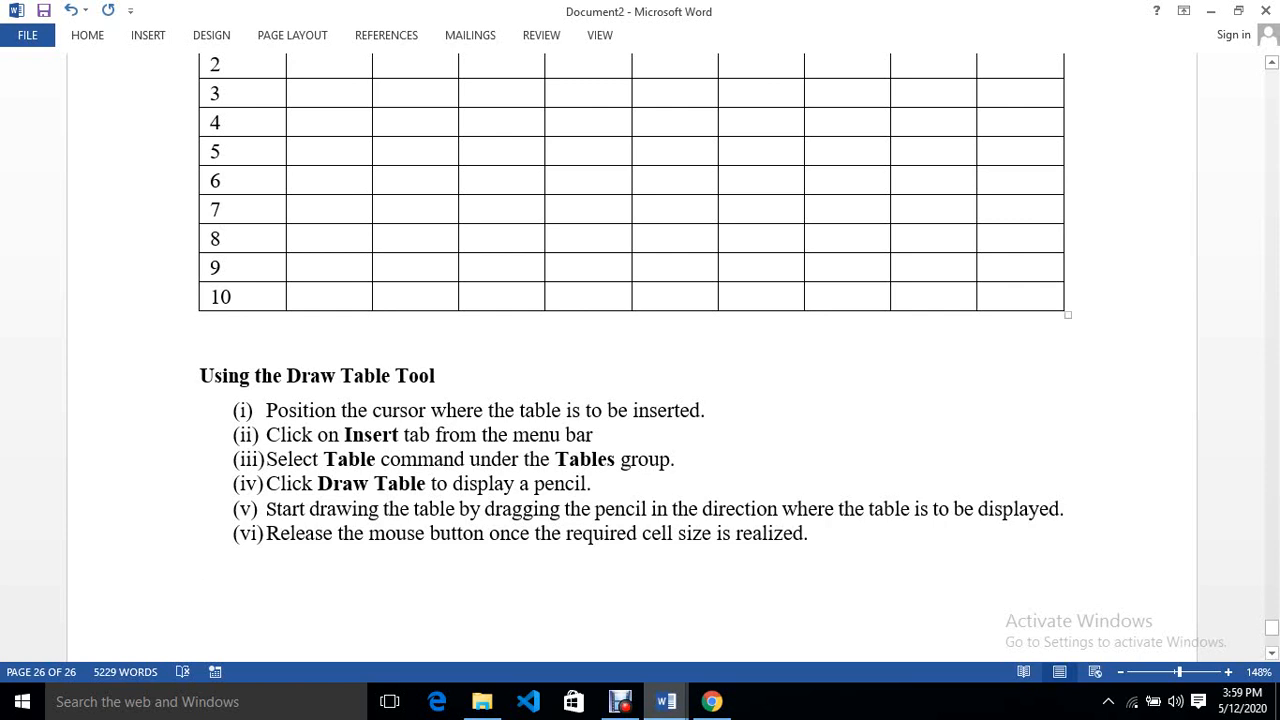
- Draw a small single-cell trial table below step (vi) with Draw Table and delete it
left_click(148, 35)
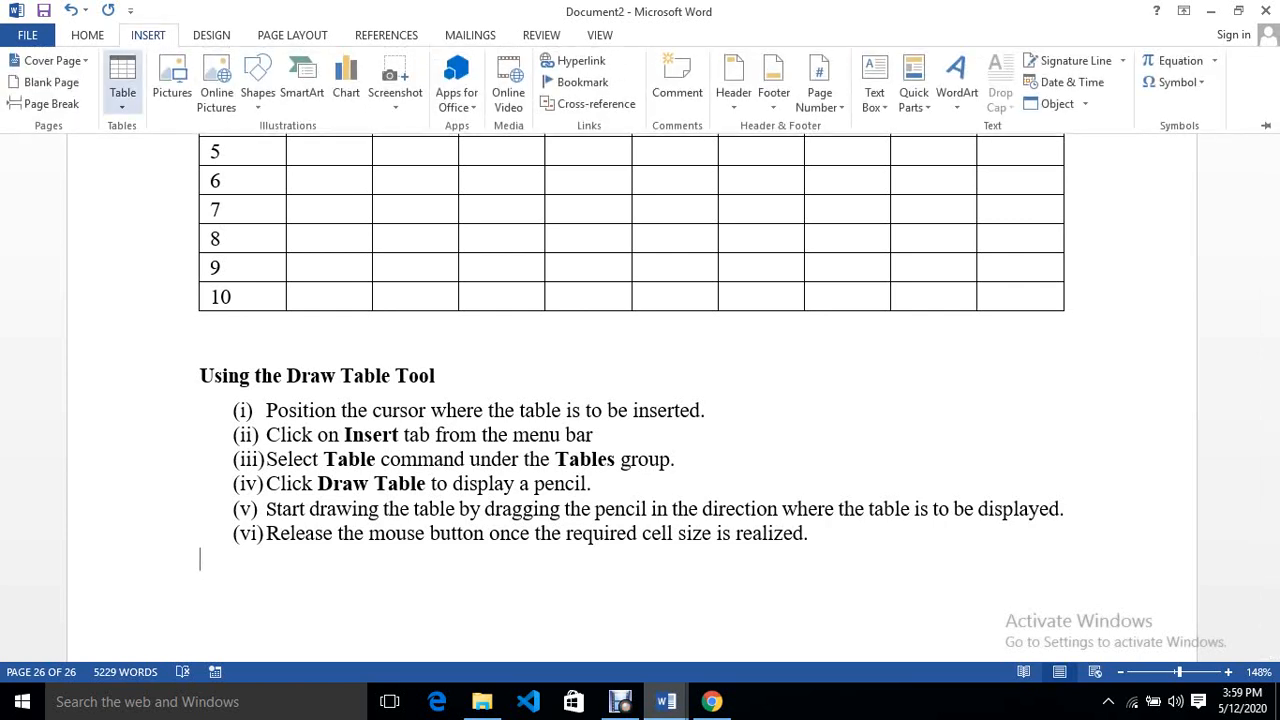
left_click(123, 80)
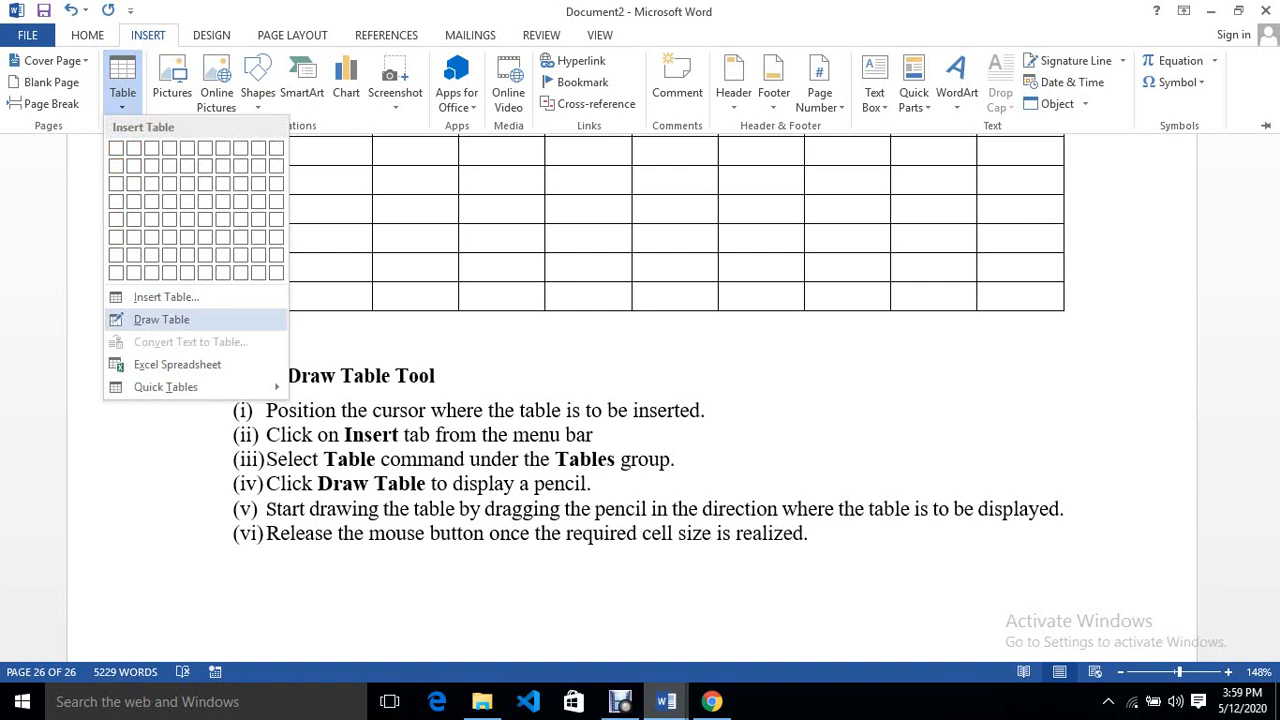
left_click(161, 319)
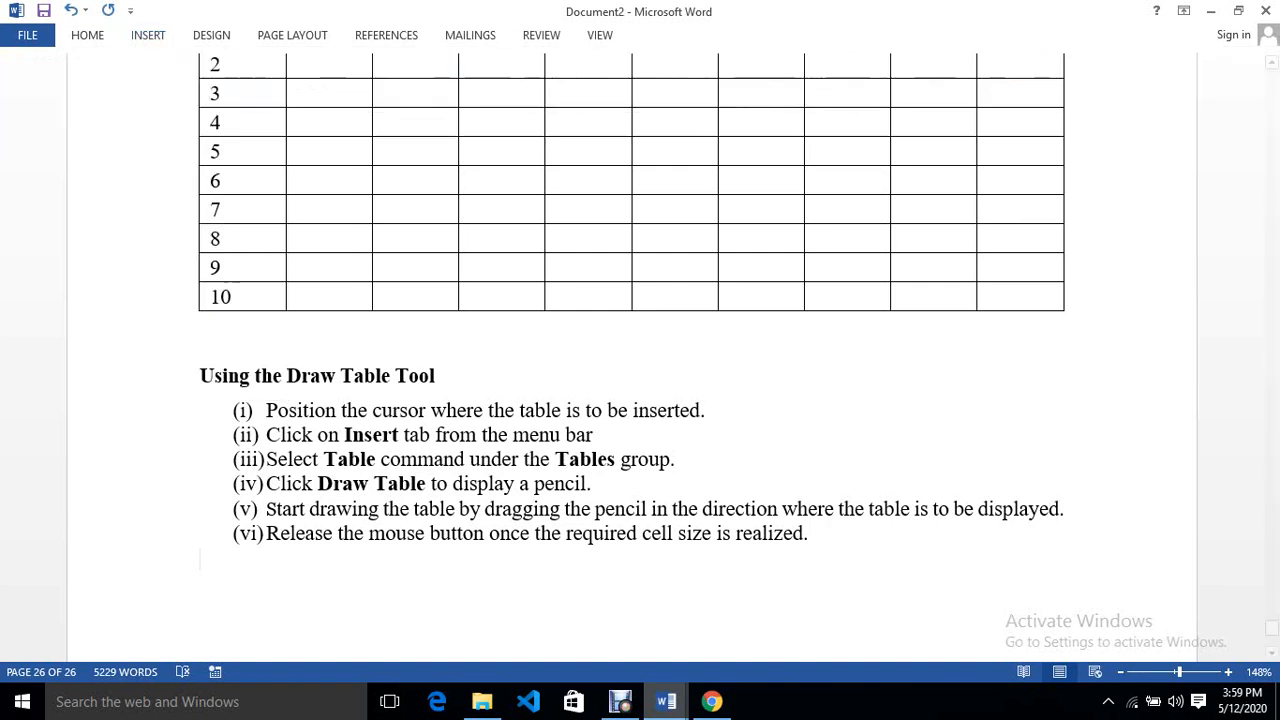
left_click_drag(212, 551, 303, 628)
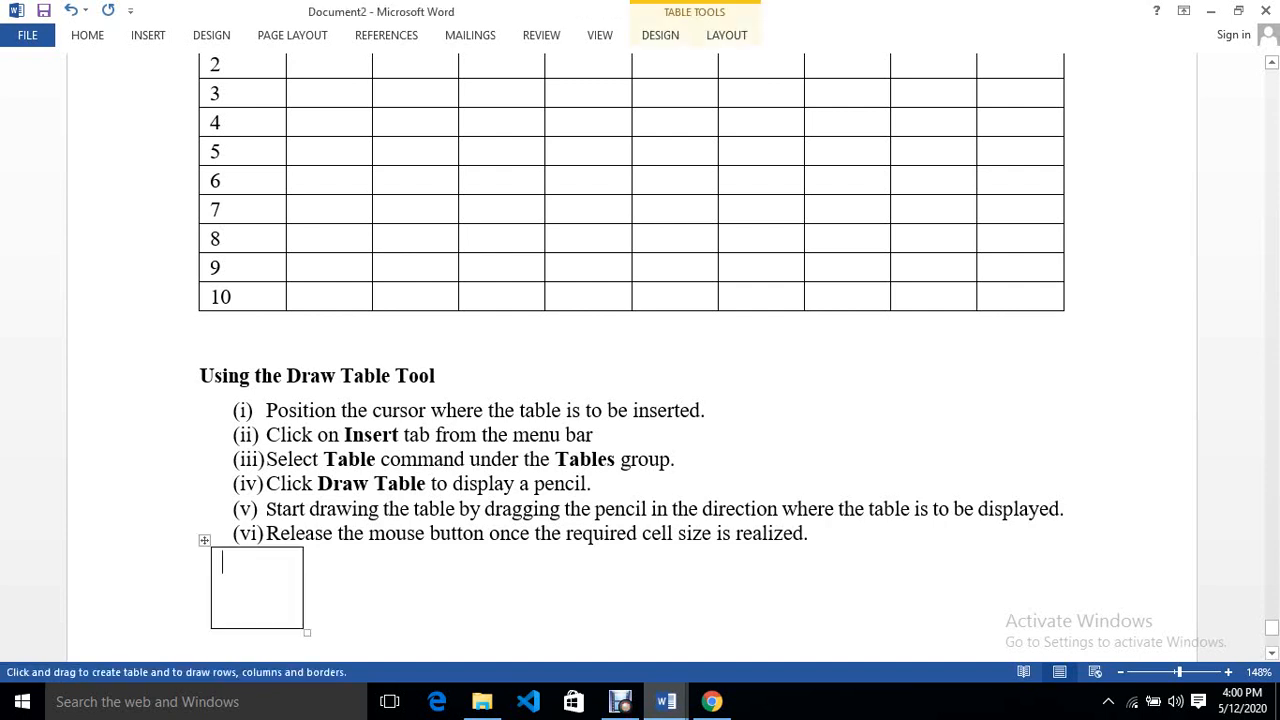
key("Escape")
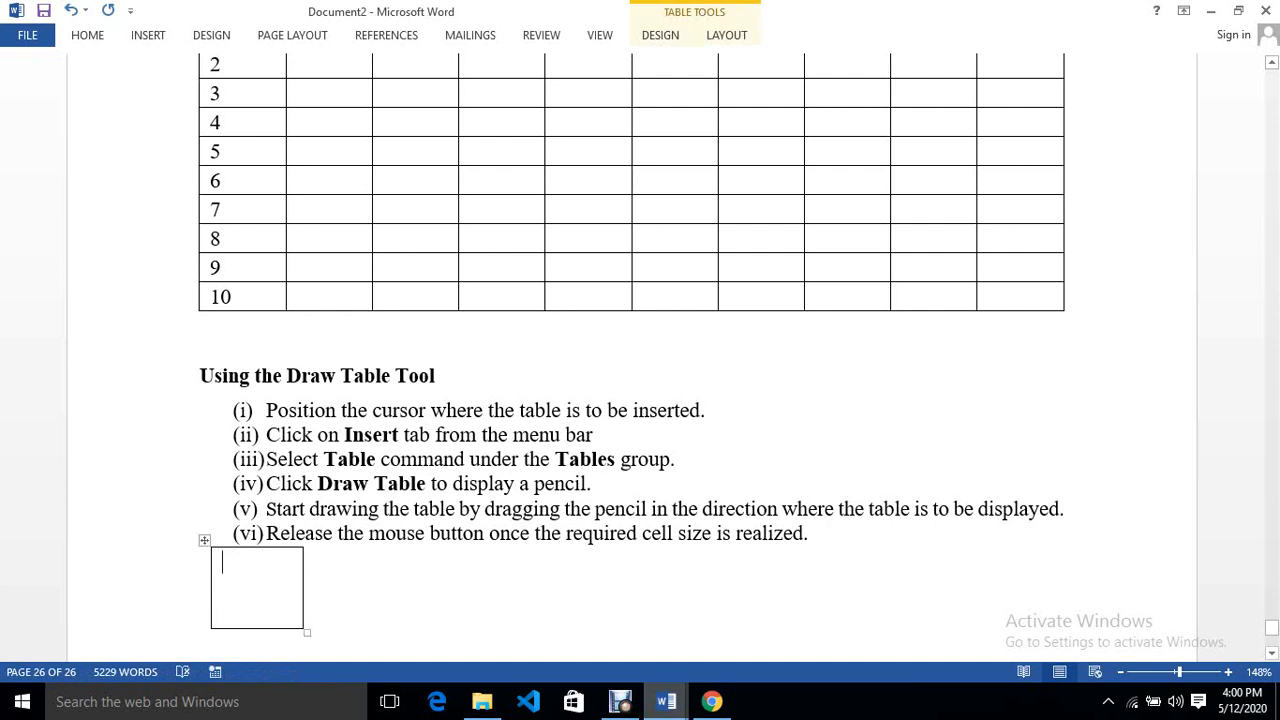
left_click(204, 540)
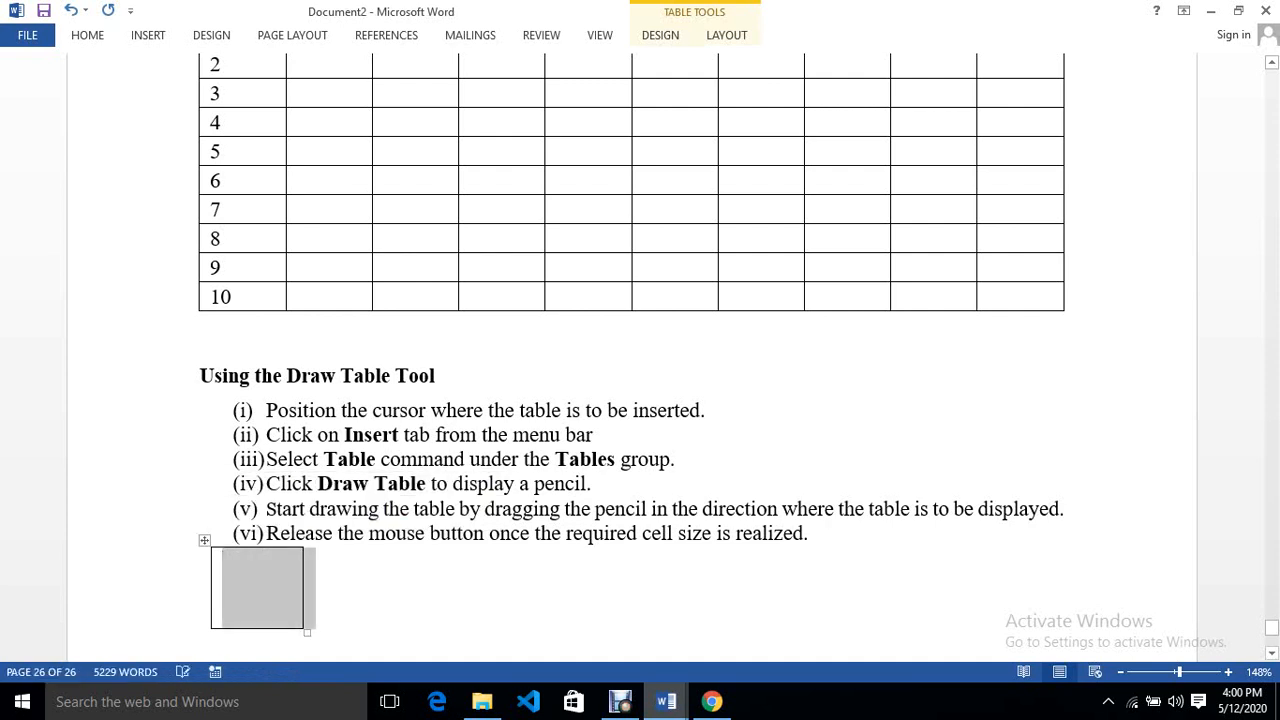
key("BackSpace")
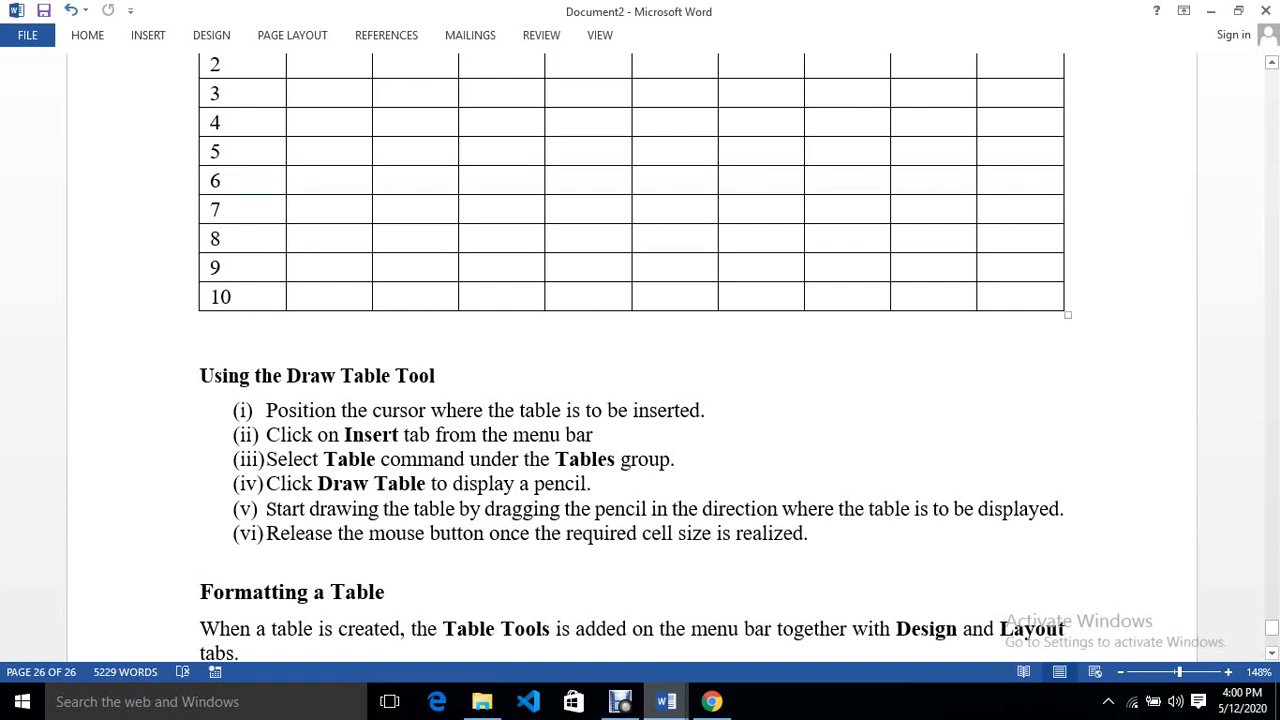
- Draw a page-wide, single-column table of four rows below step (vi) with Draw Table
left_click(148, 35)
left_click(122, 82)
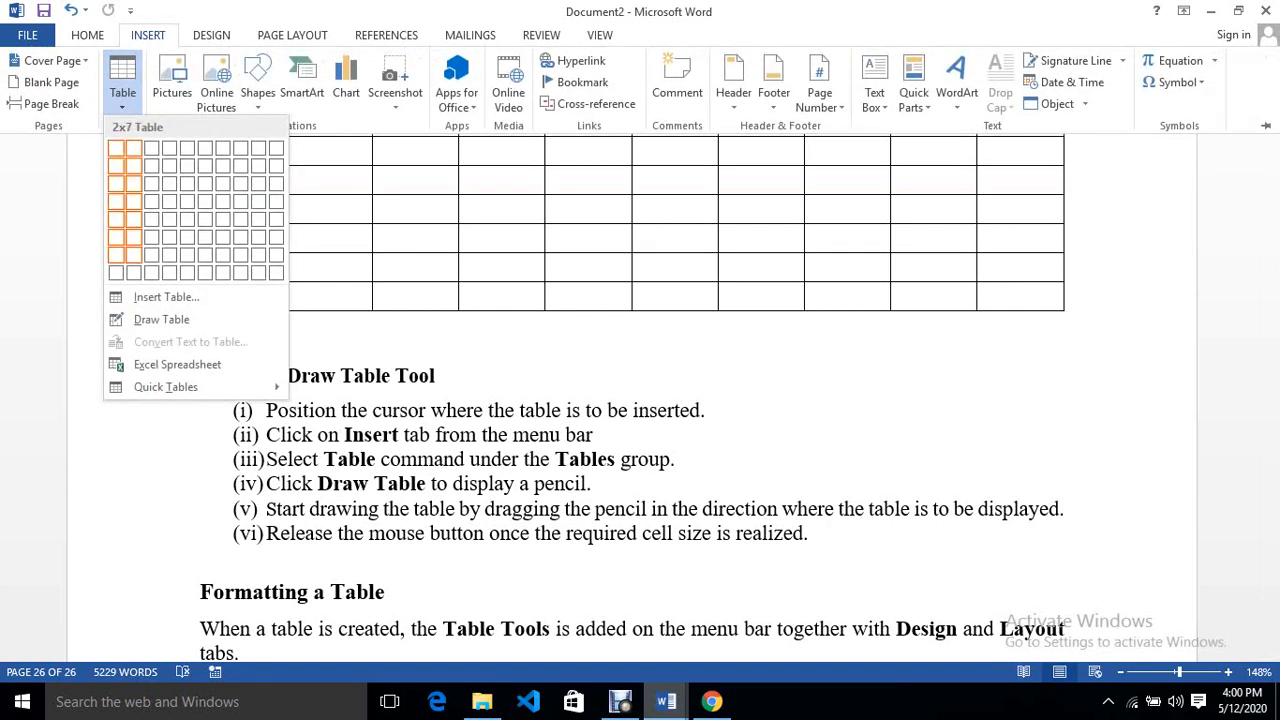
left_click(145, 318)
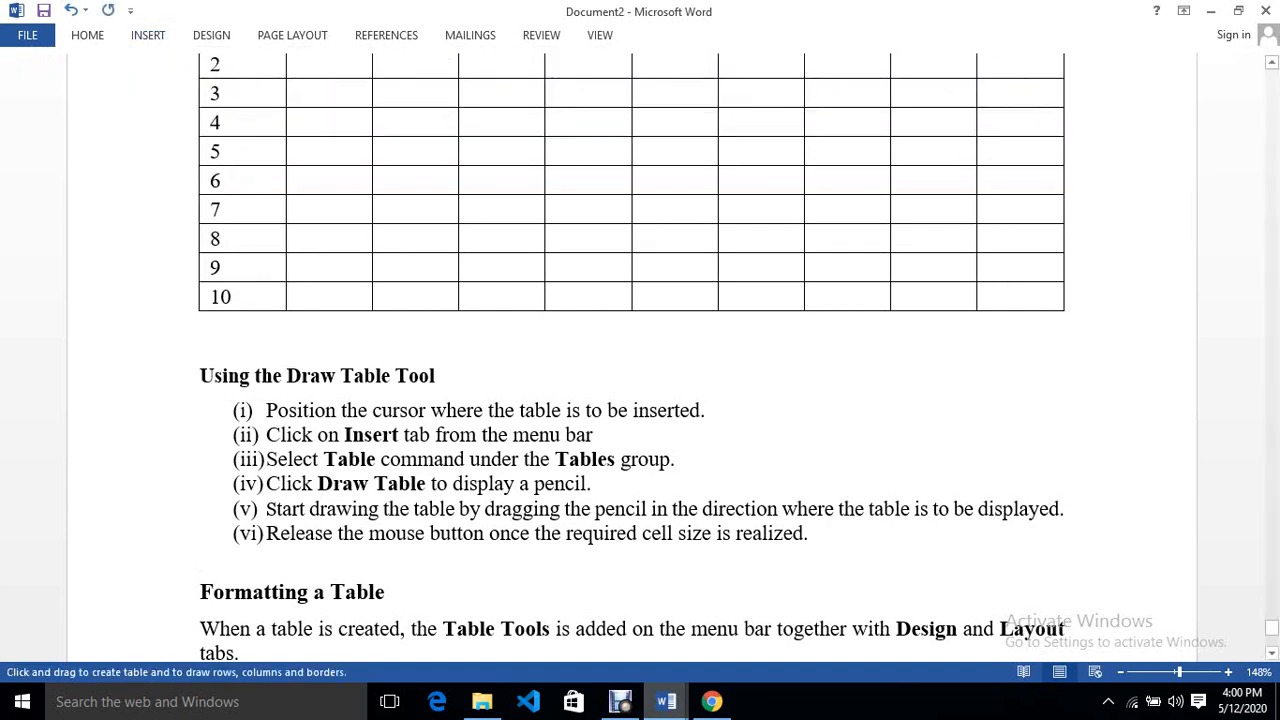
mouse_move(233, 561)
left_mouse_down()
mouse_move(380, 580)
mouse_move(1070, 586)
left_mouse_up()
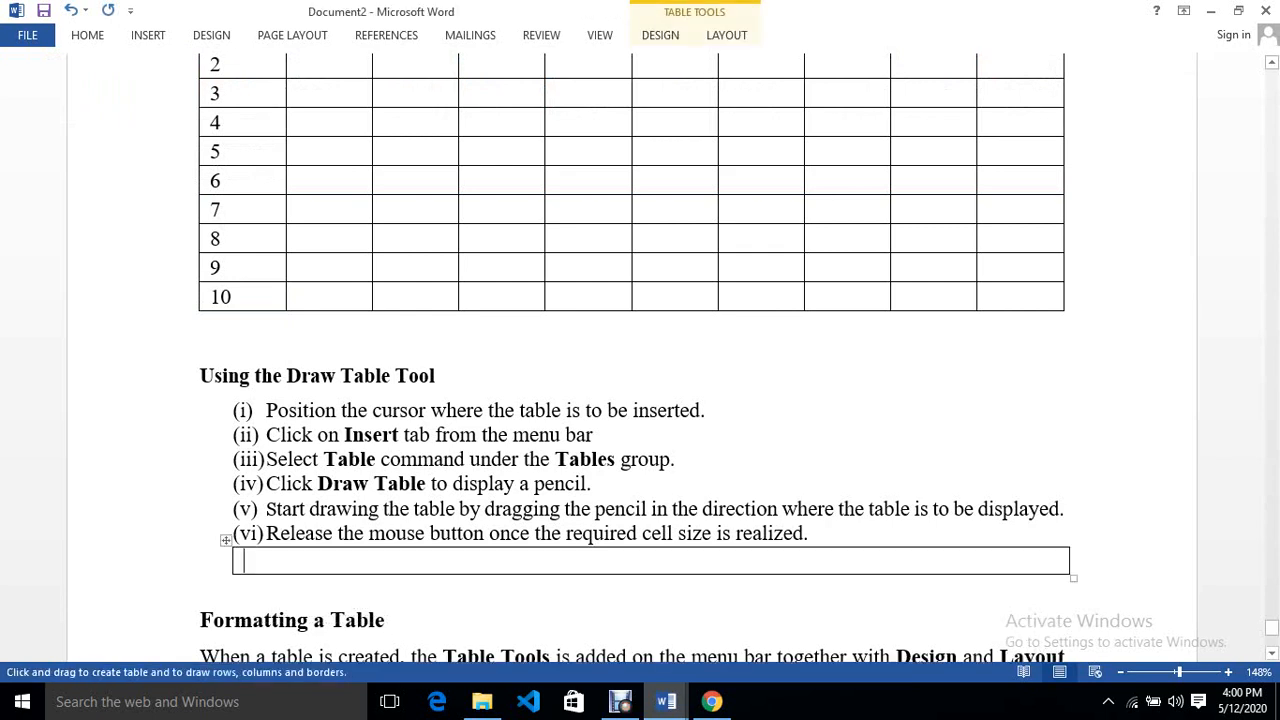
mouse_move(240, 580)
left_mouse_down()
mouse_move(392, 602)
mouse_move(1064, 606)
mouse_move(1066, 626)
left_mouse_up()
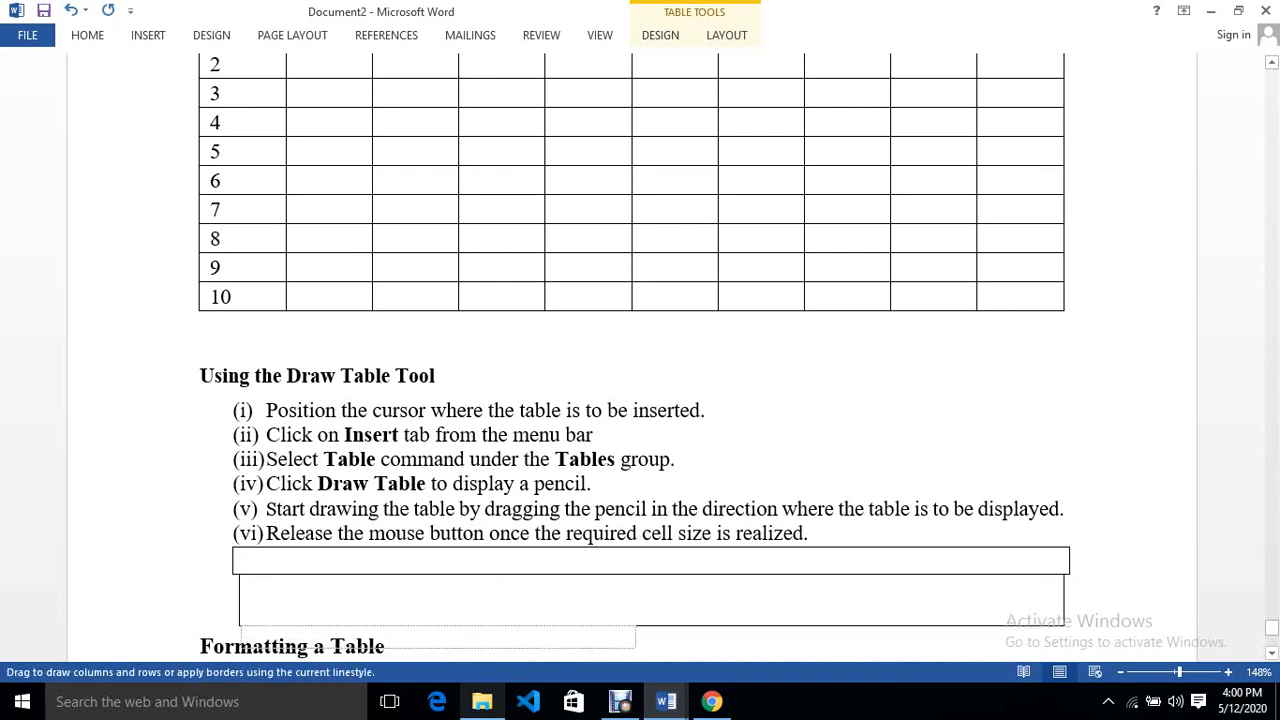
scroll(640, 400, "down", 1)
scroll(640, 400, "down", 1)
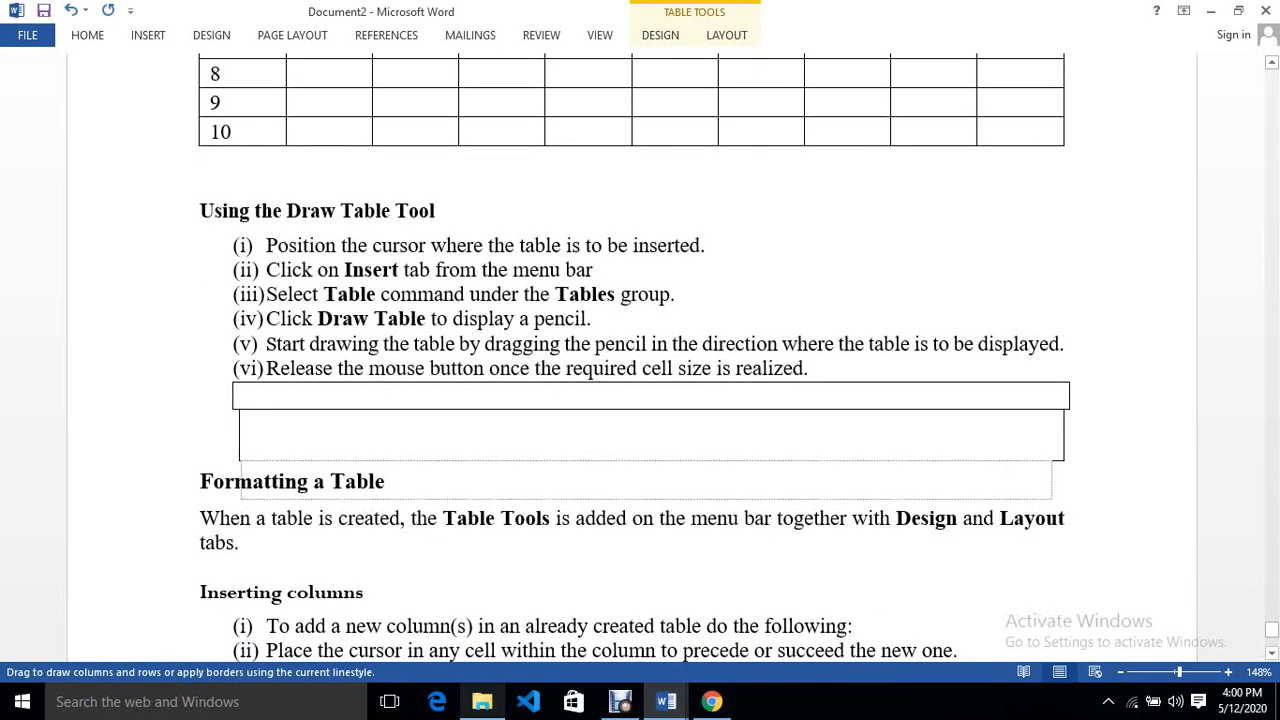
left_click_drag(239, 460, 1066, 499)
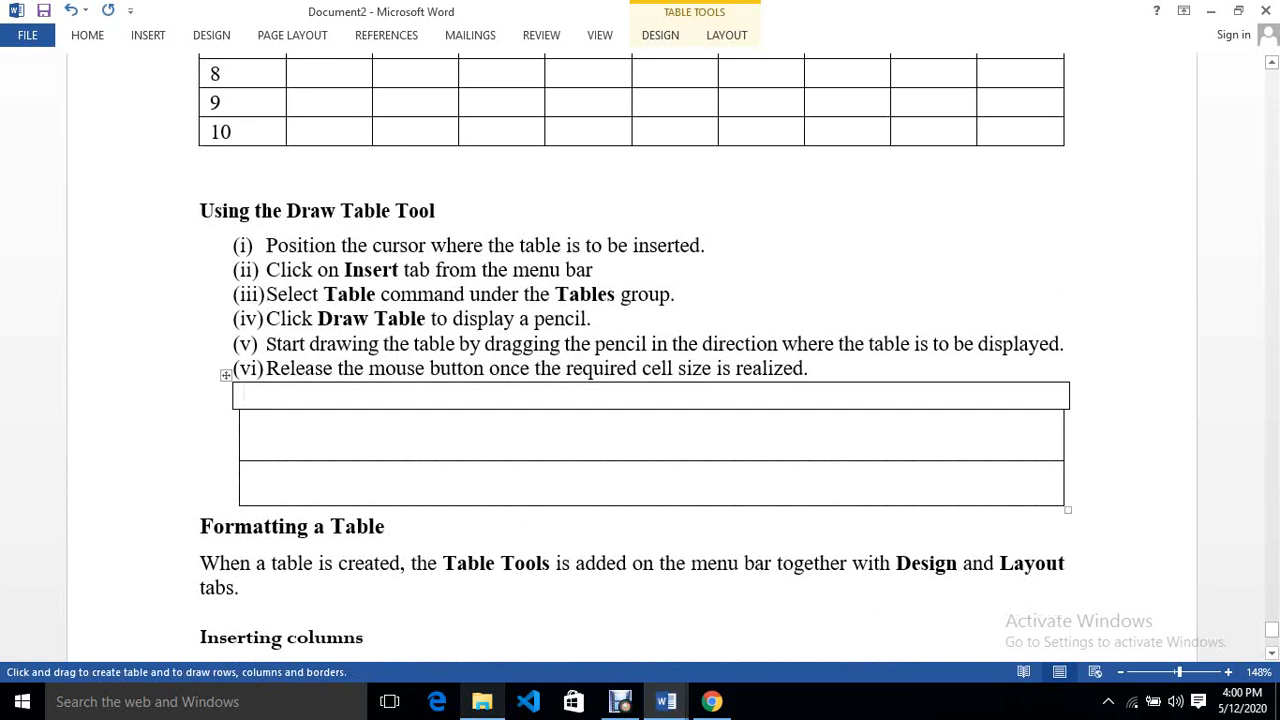
mouse_move(240, 505)
left_mouse_down()
mouse_move(386, 524)
mouse_move(660, 530)
mouse_move(958, 575)
mouse_move(1064, 566)
left_mouse_up()
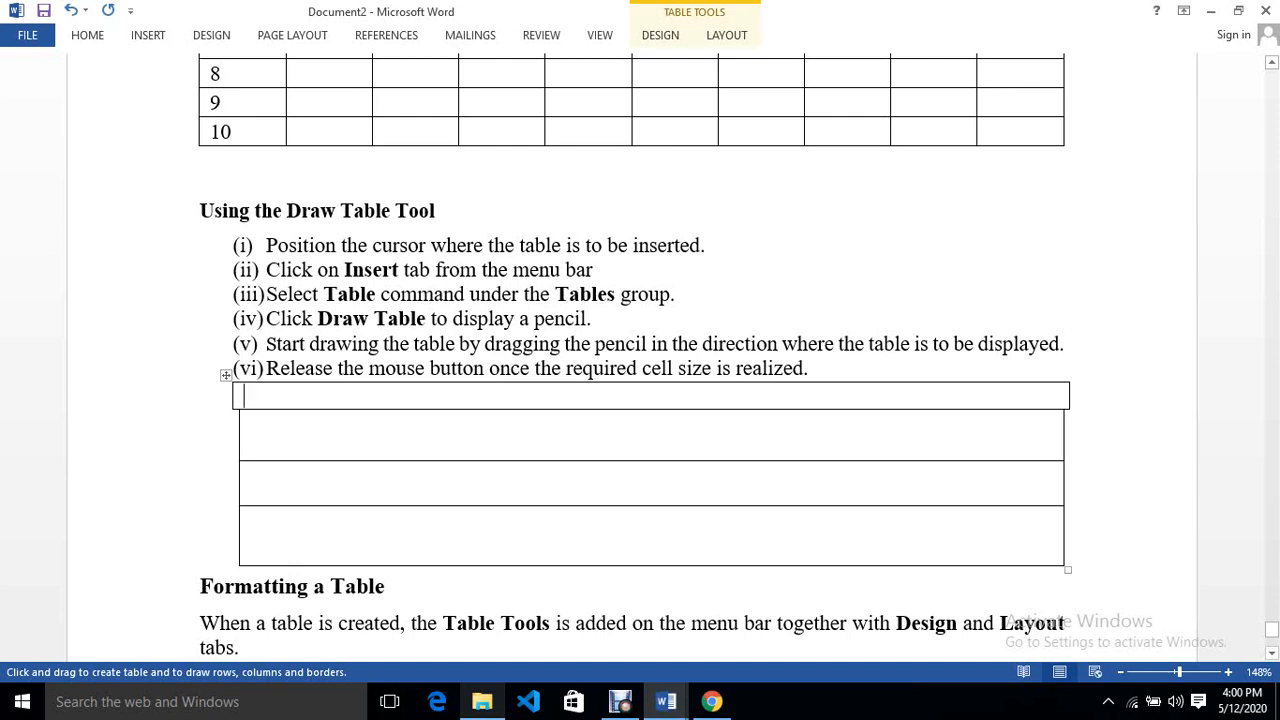
- Draw four vertical lines dividing the drawn table into five columns, and align the first row's outer edges with the rows below
left_click_drag(399, 395, 399, 564)
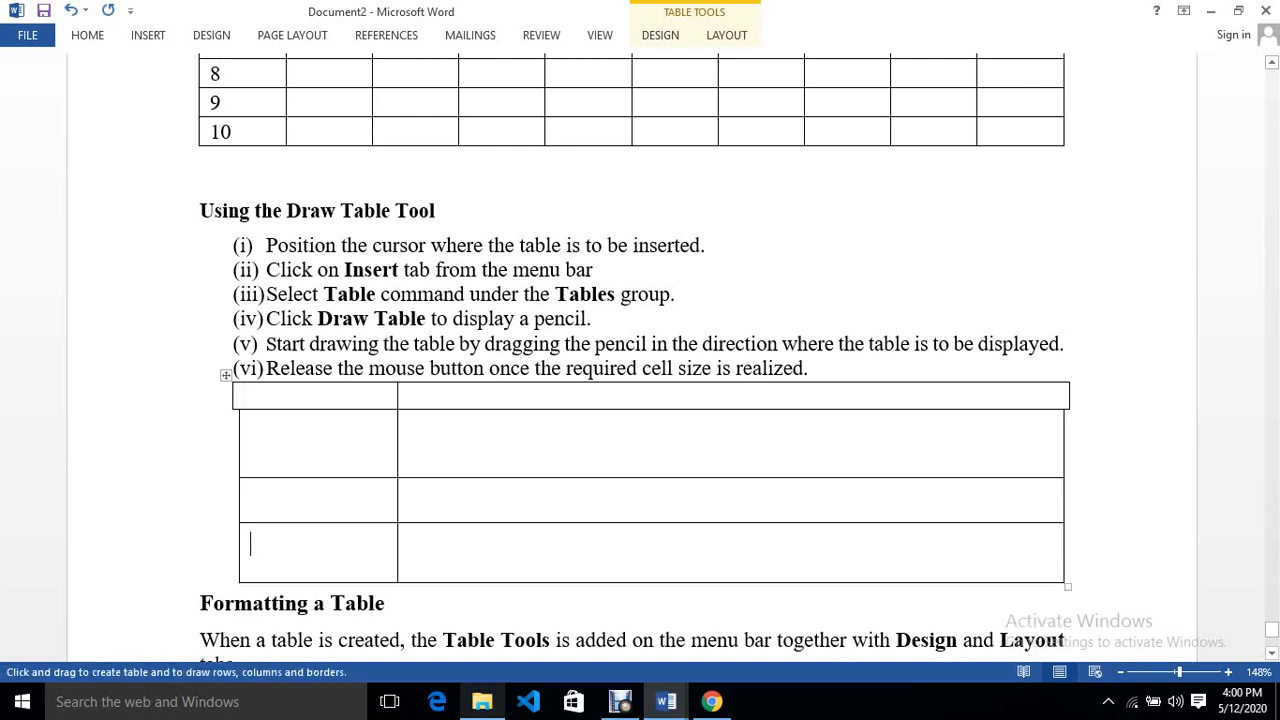
left_click_drag(587, 395, 587, 575)
left_click_drag(760, 395, 760, 575)
left_click_drag(891, 395, 891, 575)
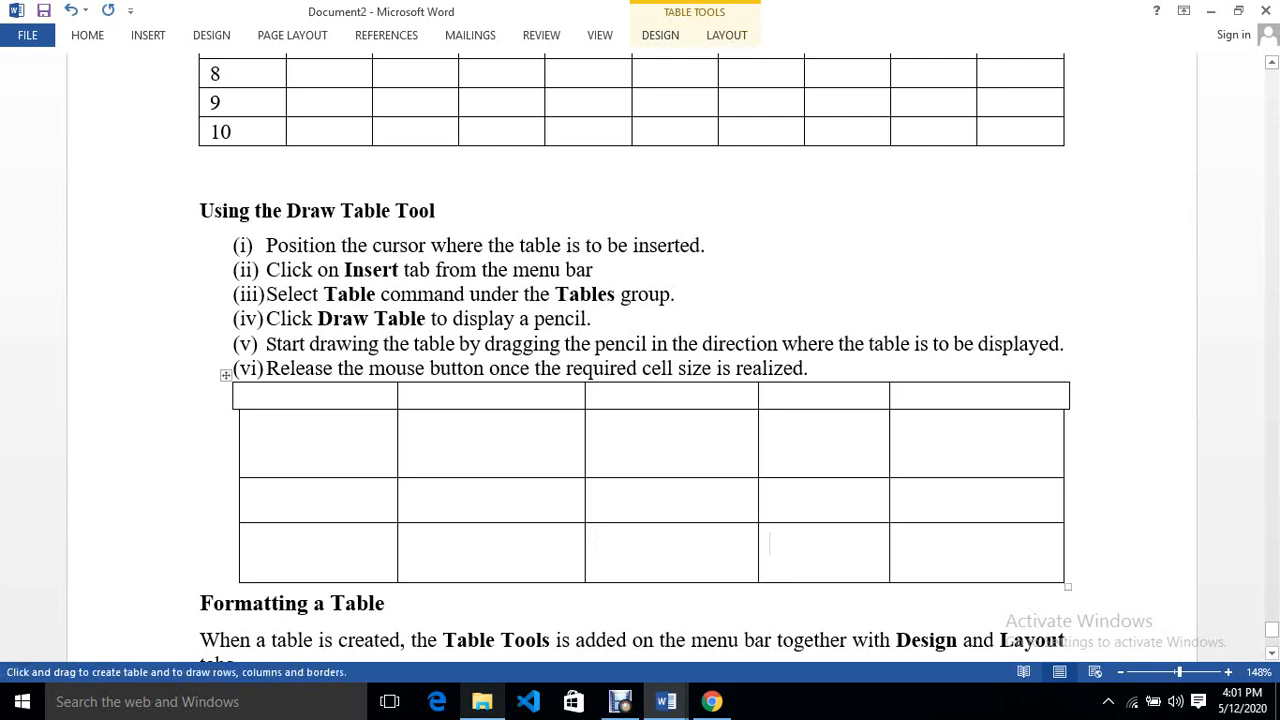
key("Escape")
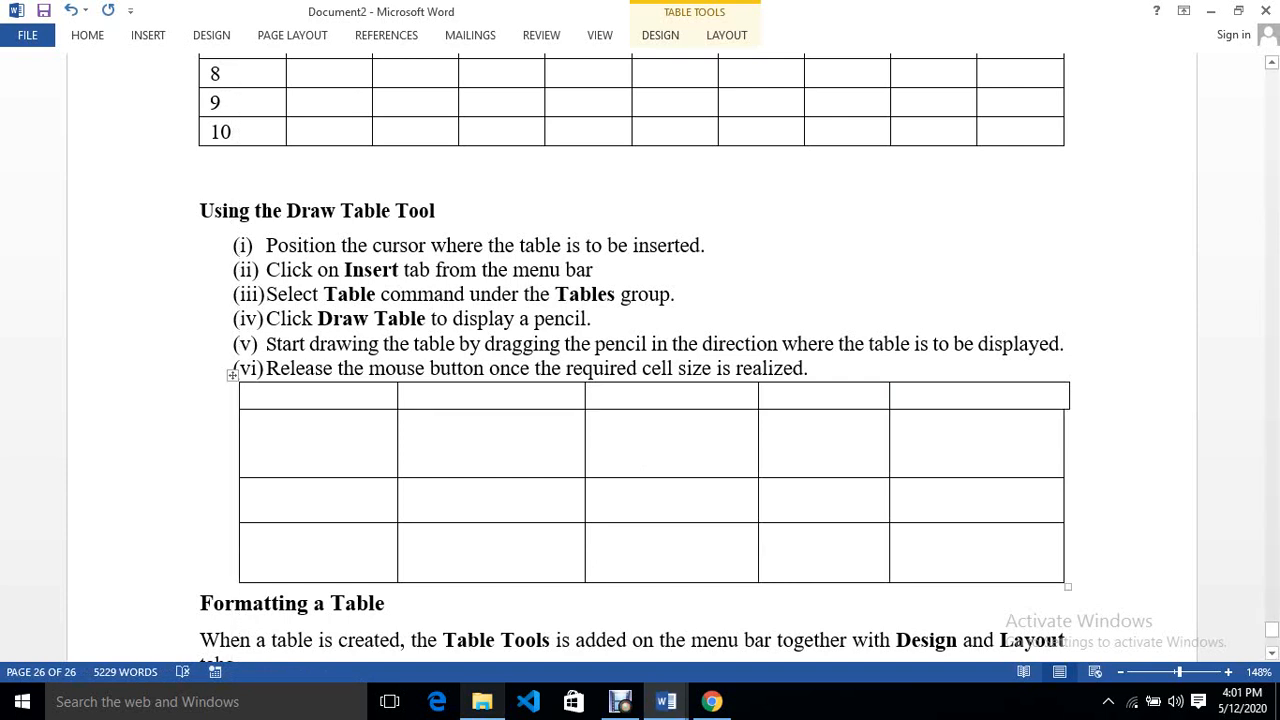
left_click_drag(1069, 395, 1064, 395)
- Insert blank unnumbered lines between step (vi) and the drawn table, and enter the title "Table tools" above the table
left_click(808, 368)
key("Return")
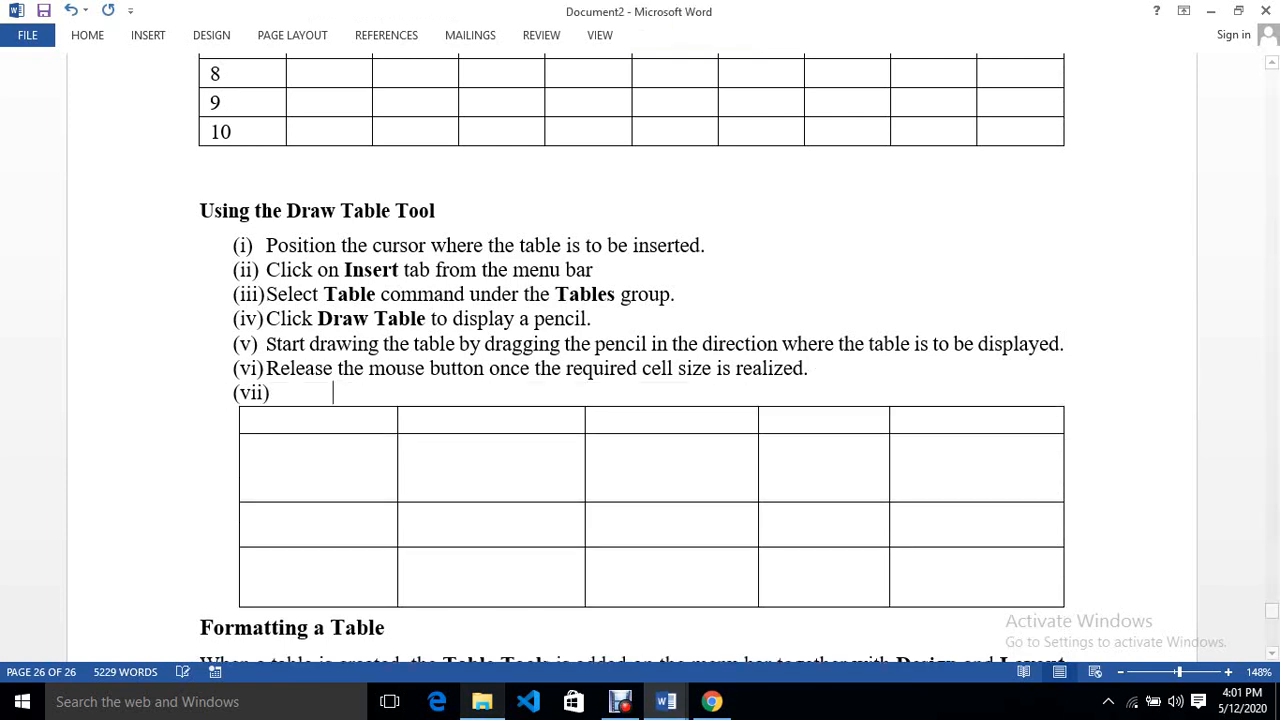
key("BackSpace")
key("Return")
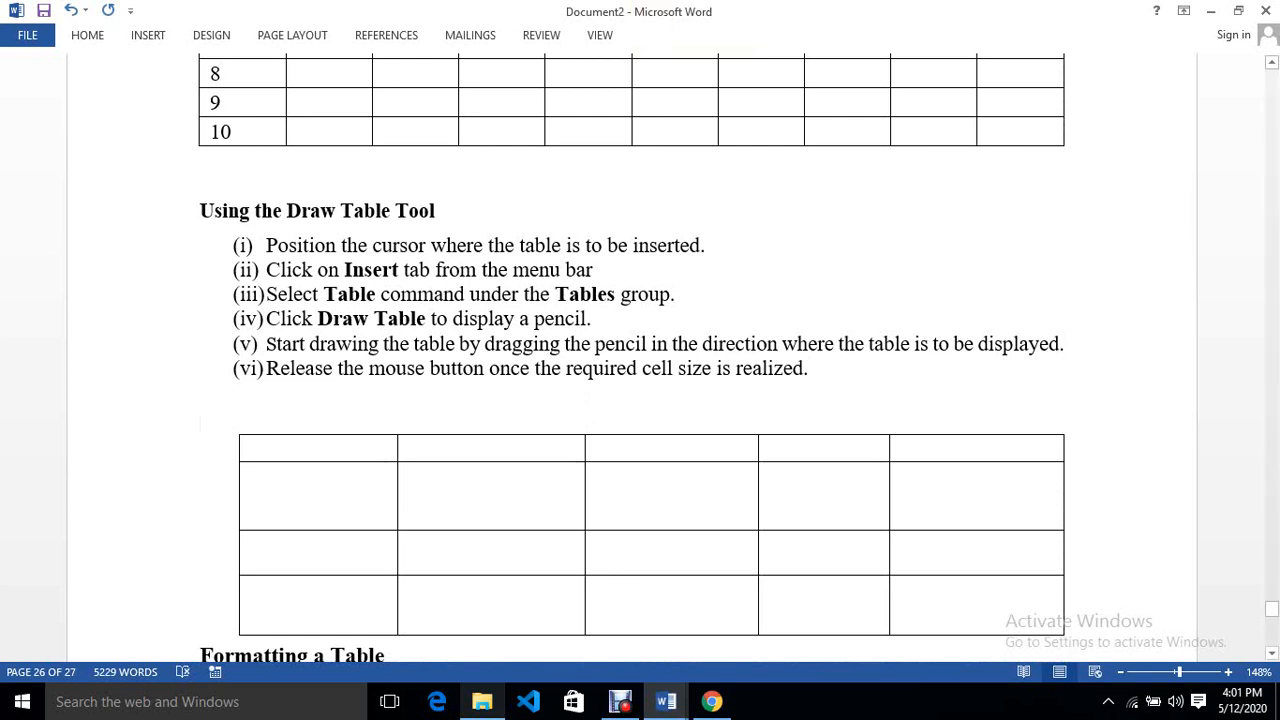
type("table tool")
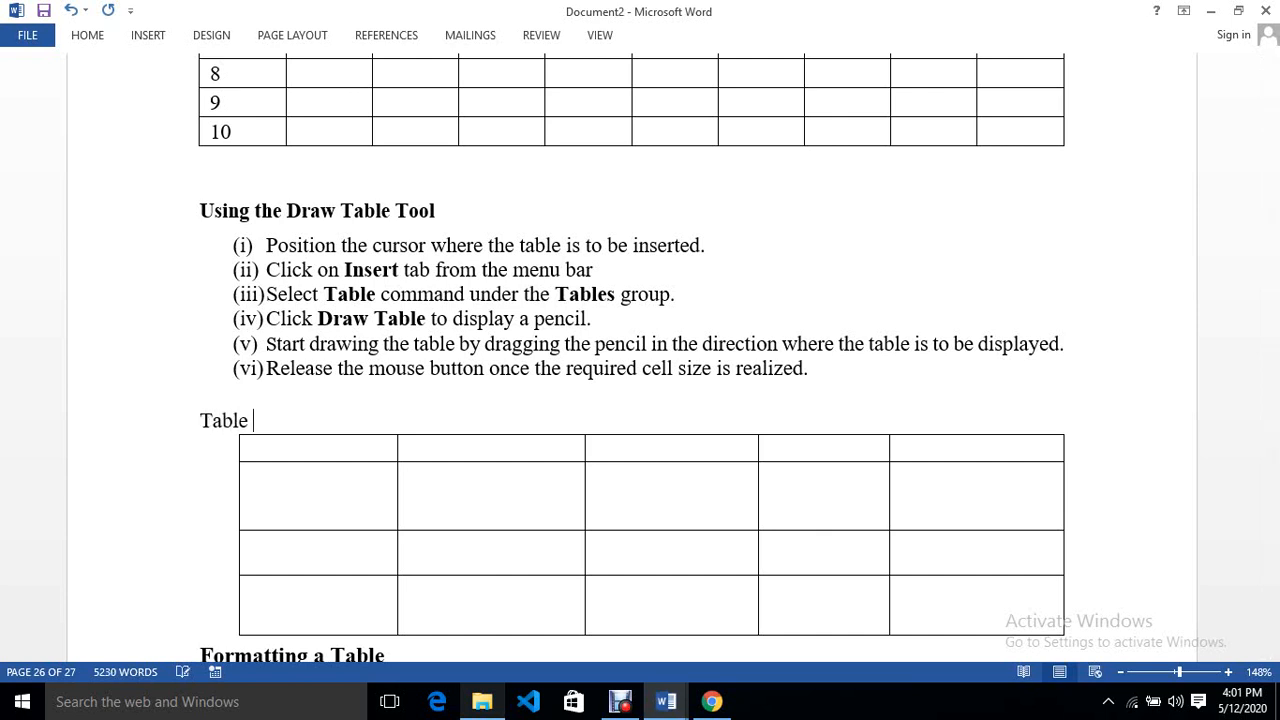
type("s")
key("Return")
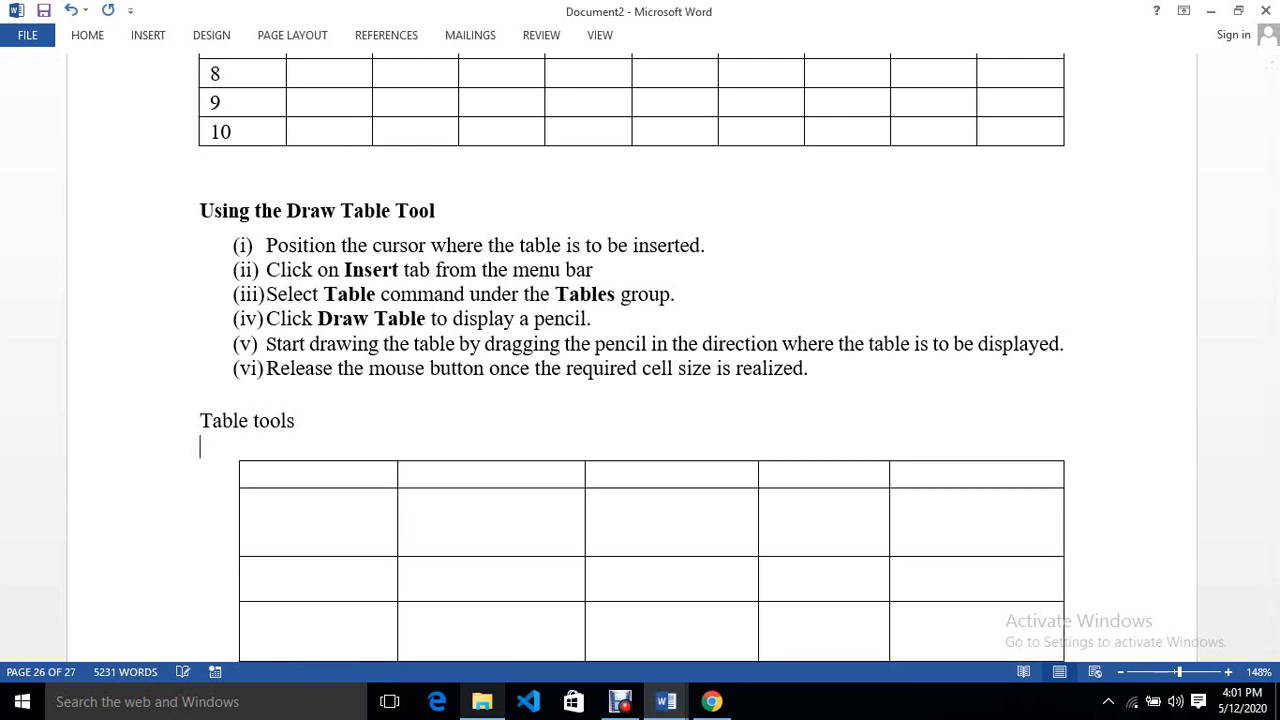
- Number the cells of the drawn table's first row from 1 to 5
left_click(250, 475)
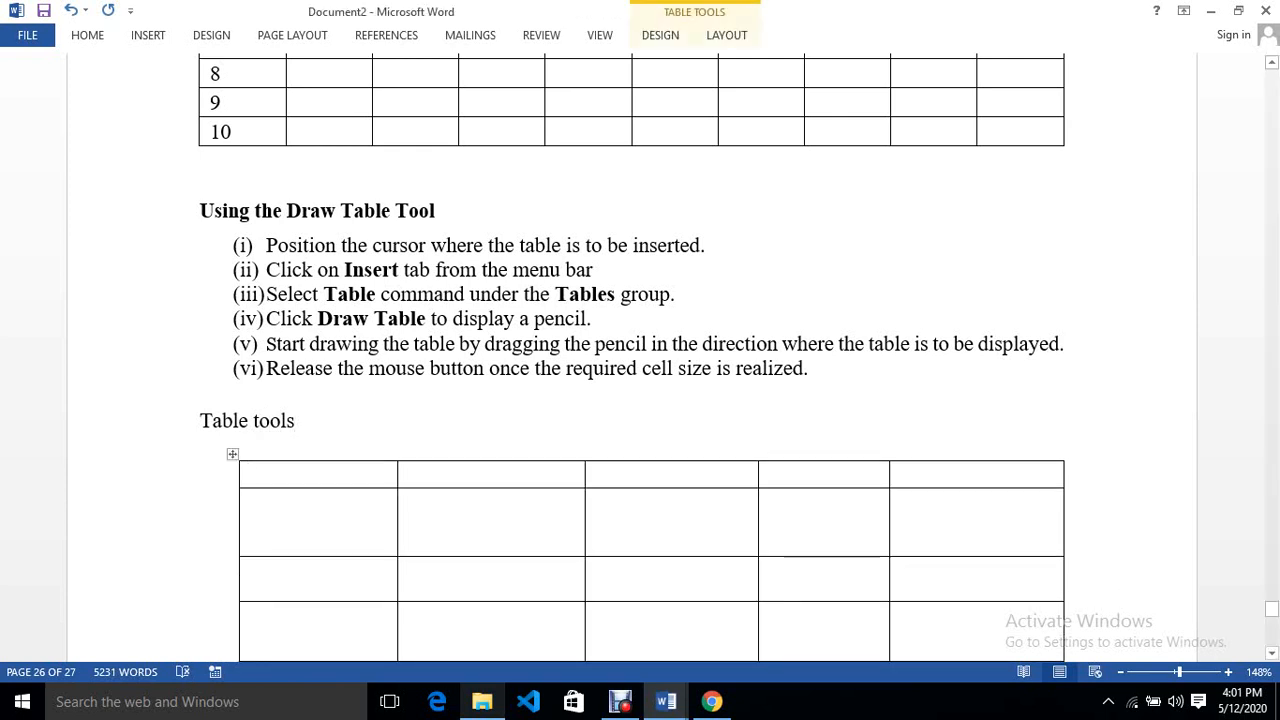
type("1")
left_click(409, 475)
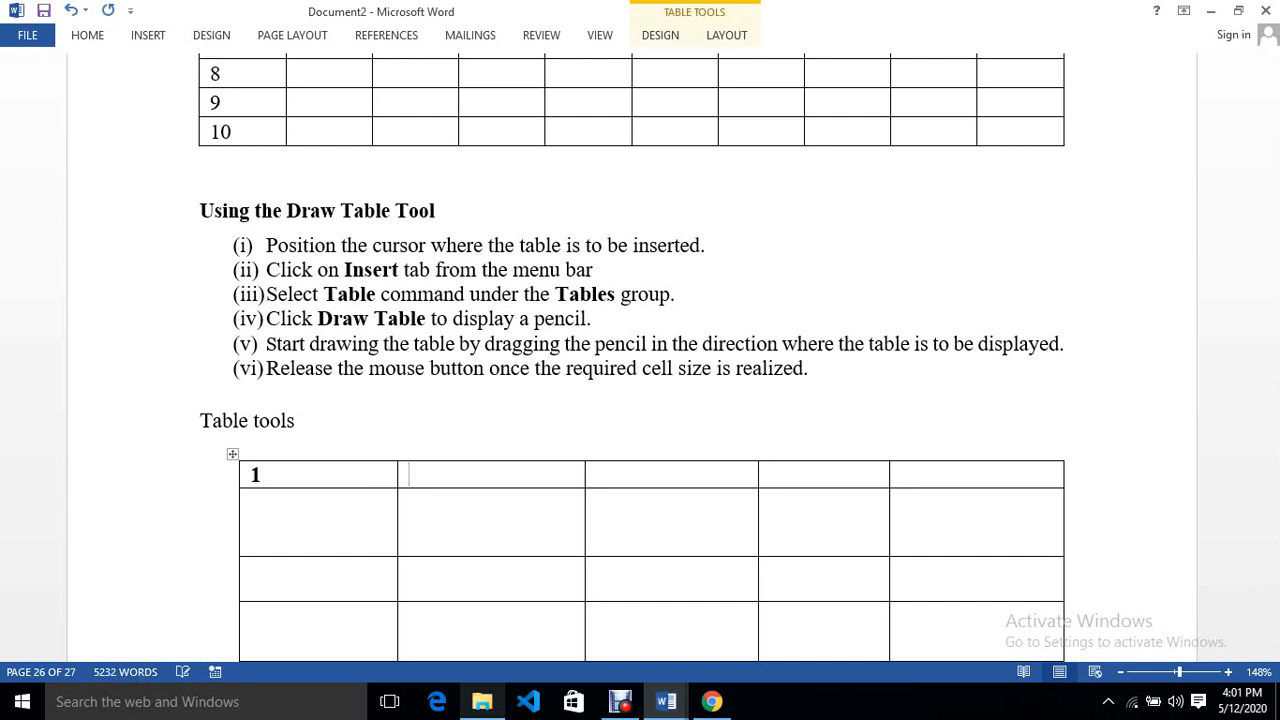
type("2")
key("Tab")
type("3")
key("Tab")
type("4")
key("Tab")
type("5")
key("Tab")
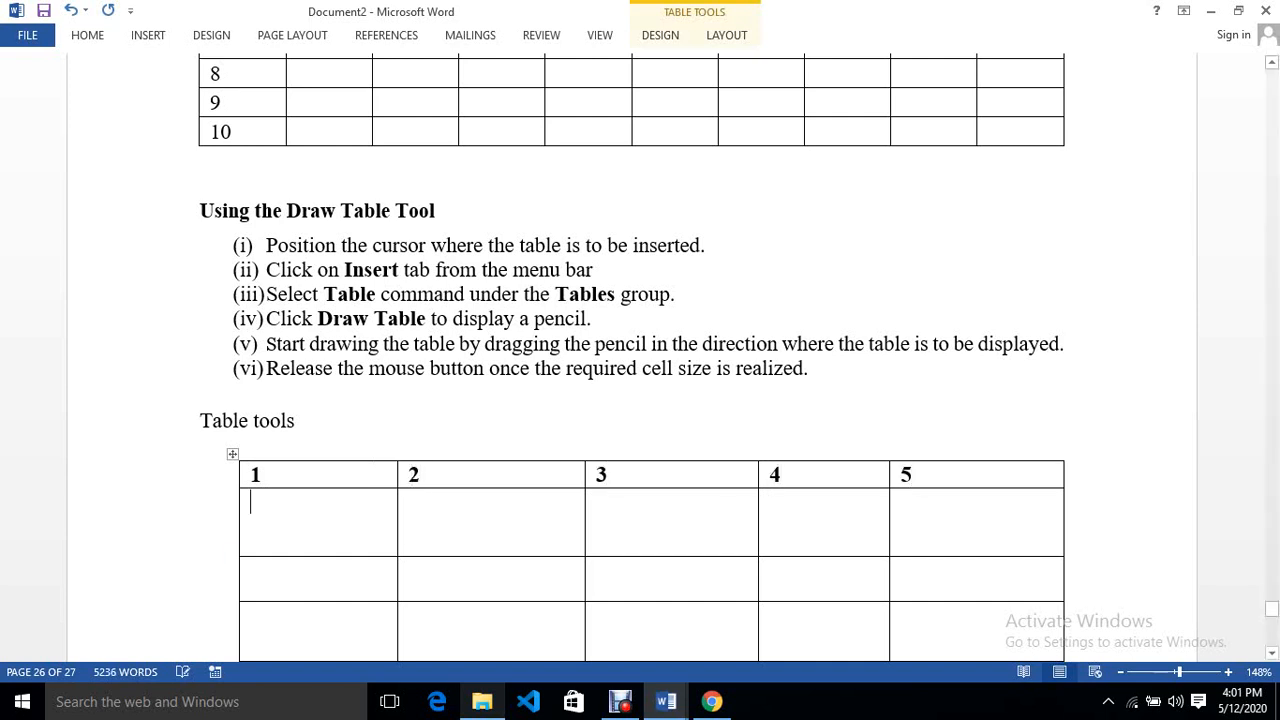
- Number the first-column cells of rows two to four in the drawn table 2, 3 and 4
type("2")
key("Return")
key("shift+Up")
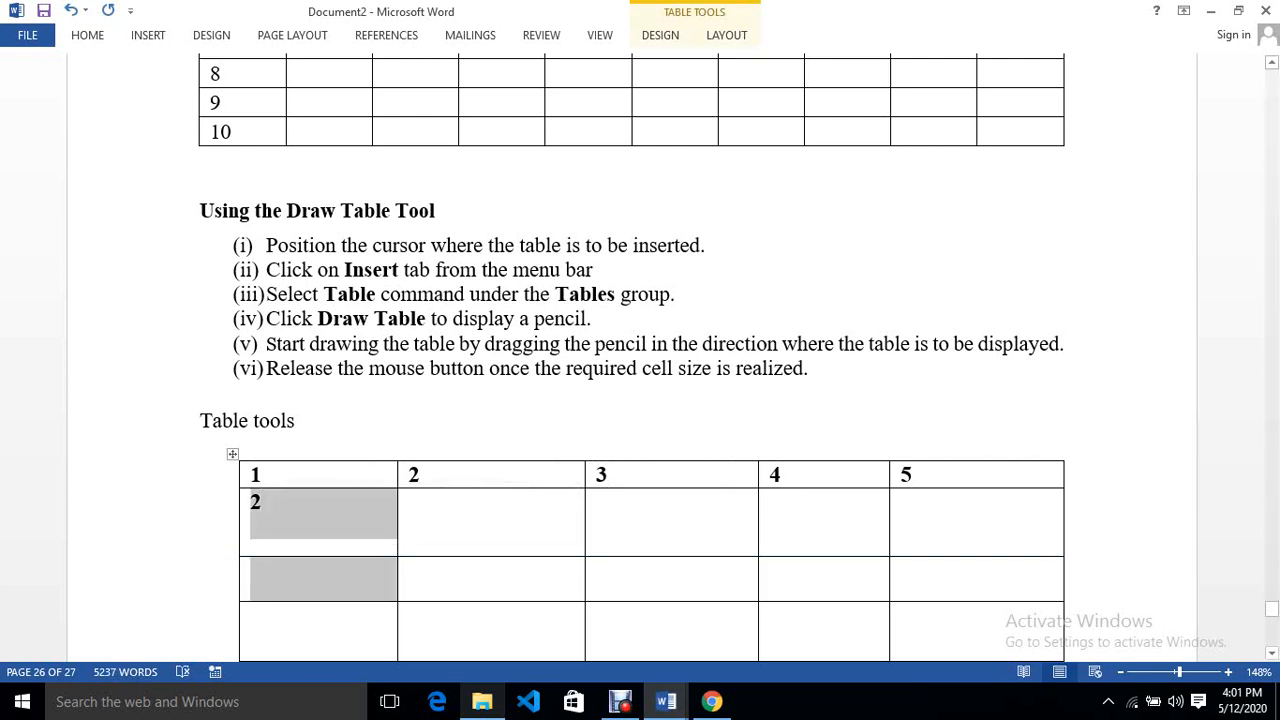
key("shift+Down")
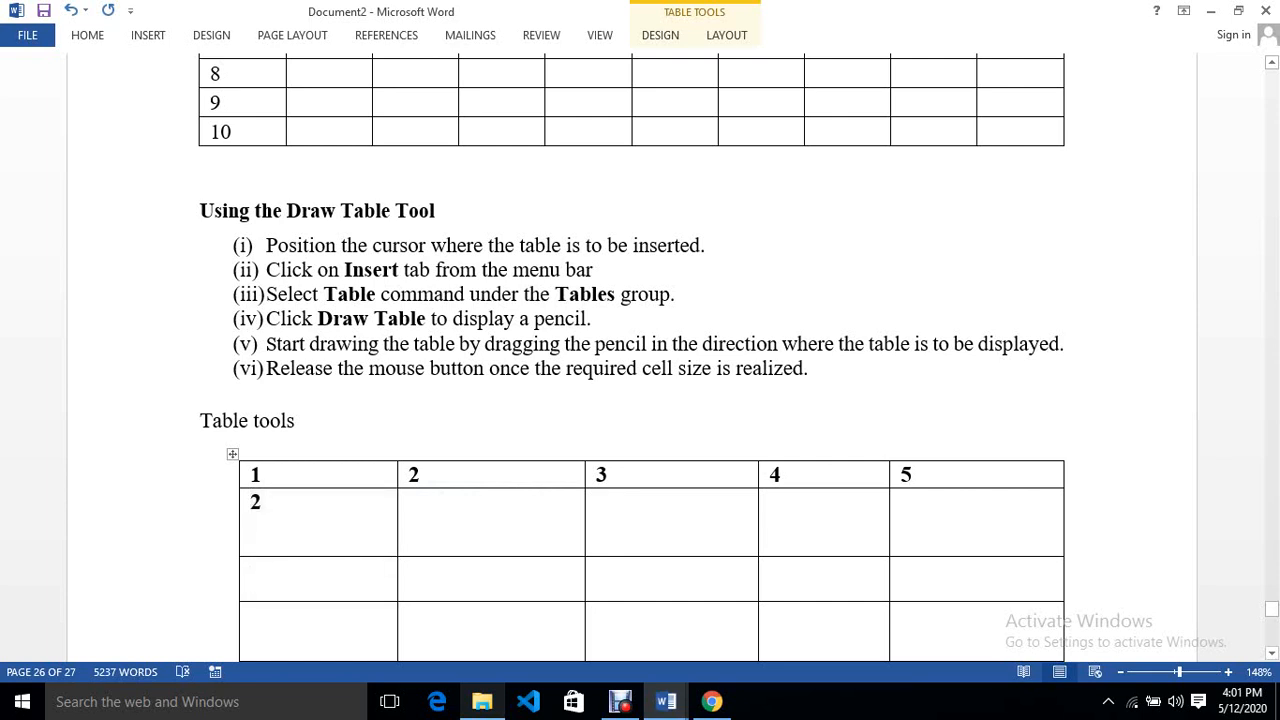
type("3")
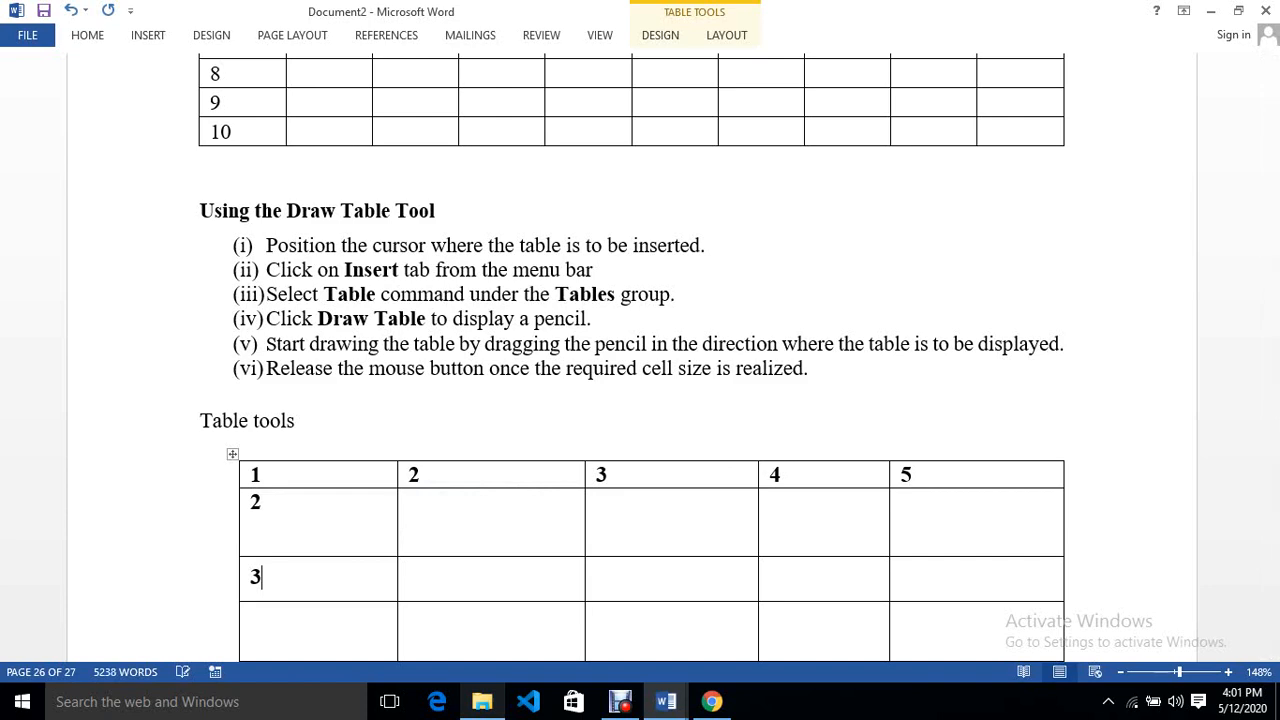
left_click(252, 622)
type("4")
key("Down")
key("Down")
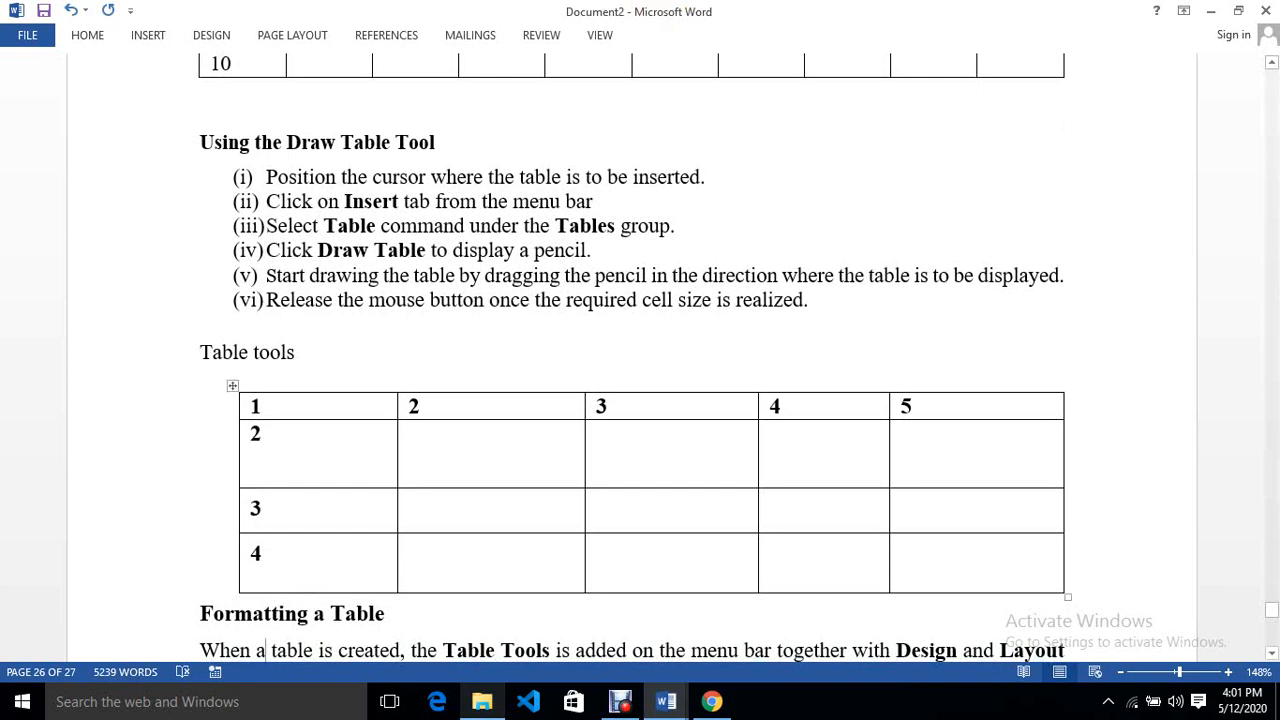
left_click(251, 458)
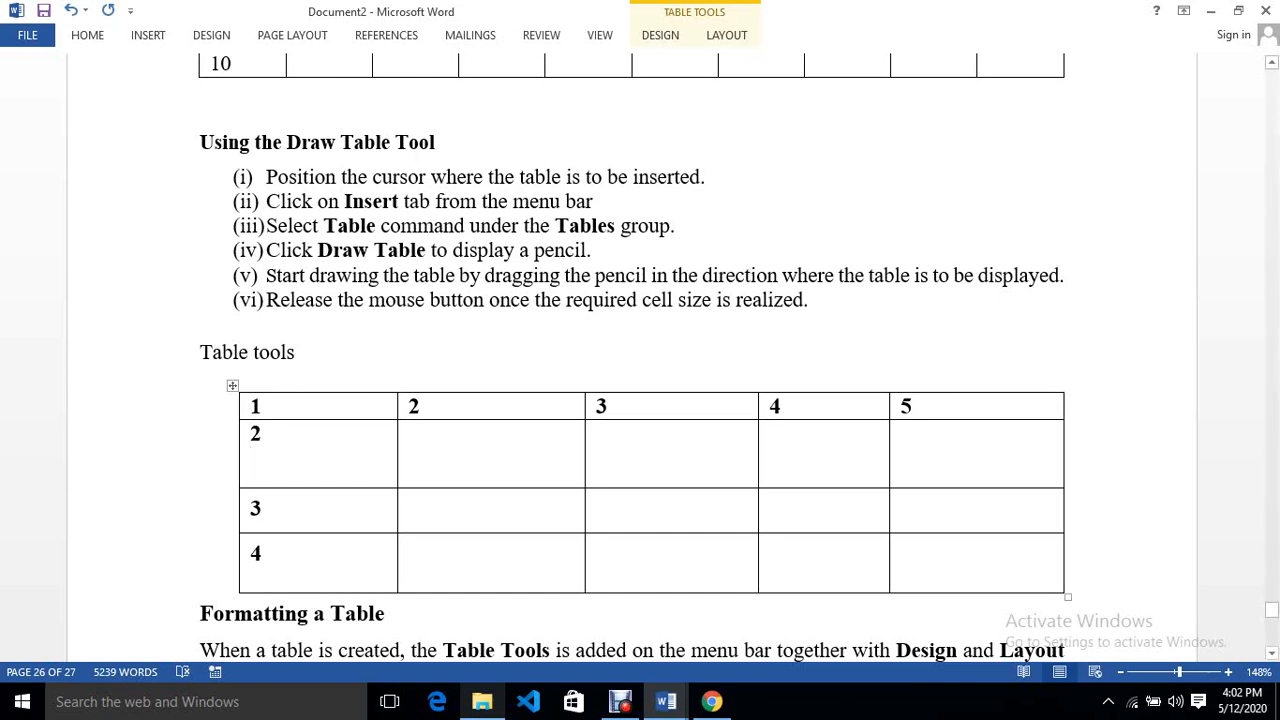
- Enlarge the font of the "Formatting a Table" heading and the paragraph beneath it by eight increments
scroll(640, 357, "down", 1)
scroll(640, 357, "down", 2)
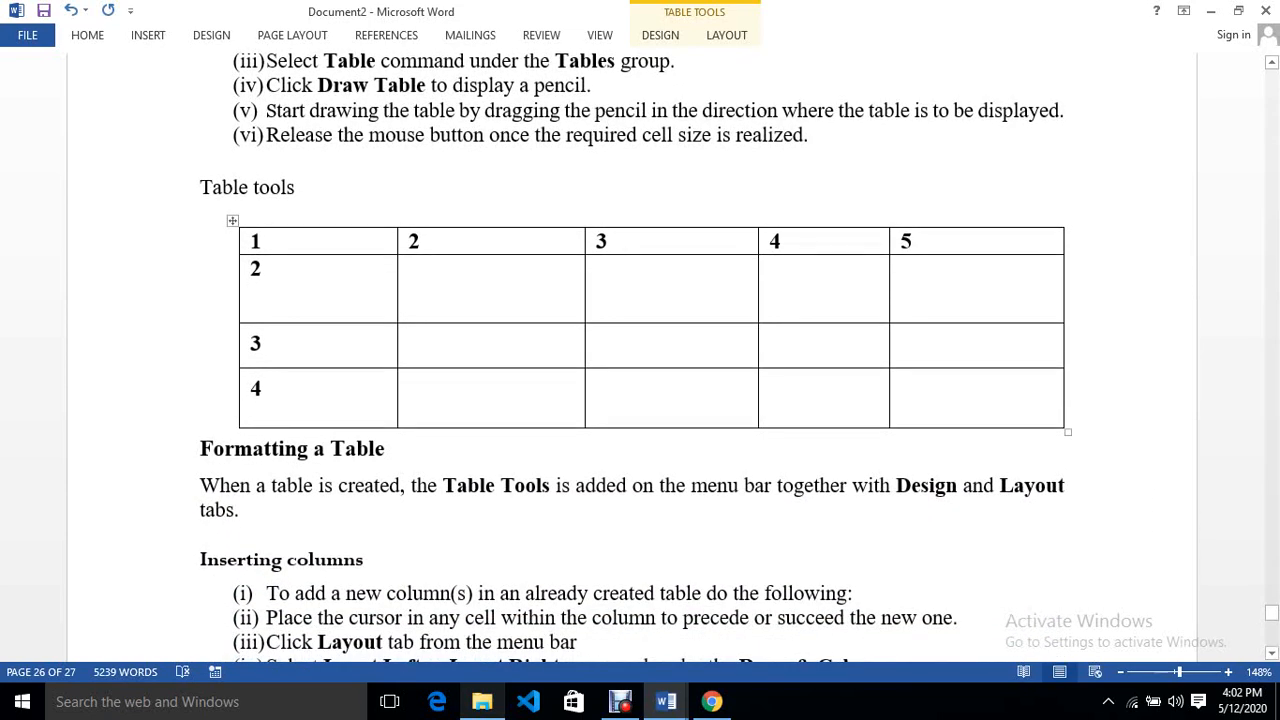
left_click_drag(202, 449, 394, 533)
key("ctrl+bracketright")
key("ctrl+bracketright")
key("ctrl+bracketright")
key("ctrl+bracketright")
key("ctrl+bracketright")
key("ctrl+bracketright")
key("ctrl+bracketright")
key("ctrl+bracketright")
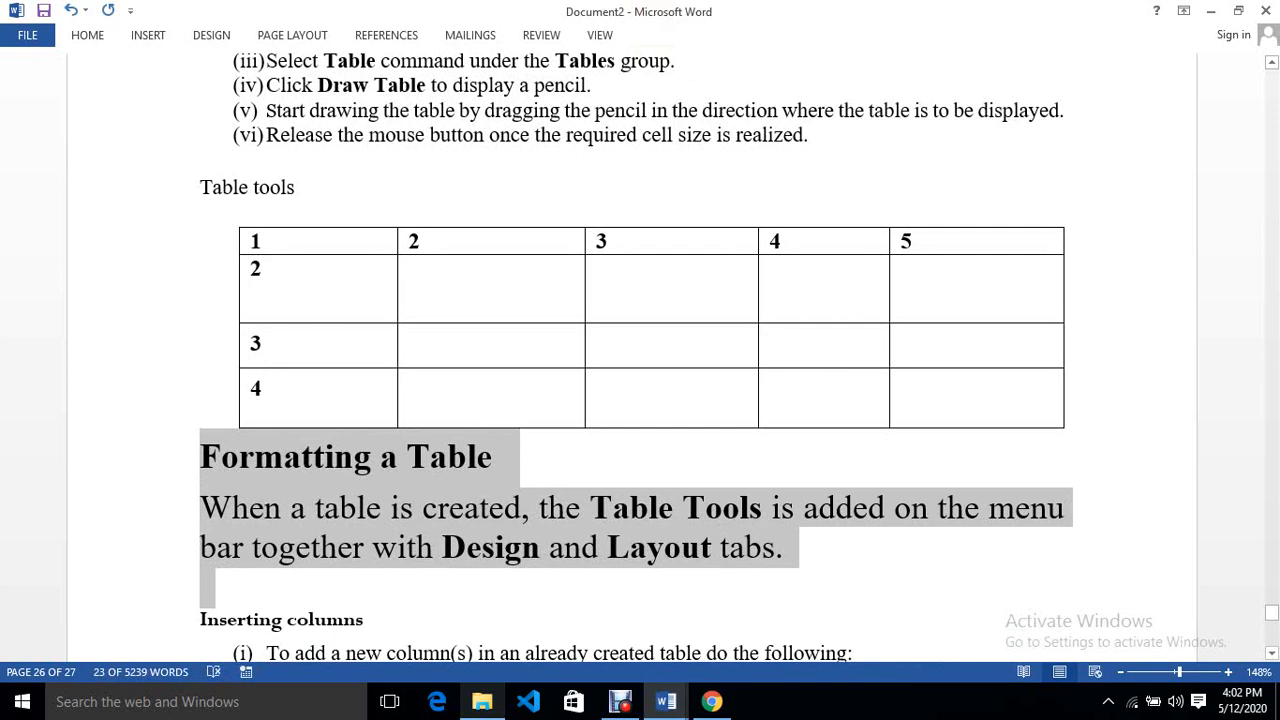
left_click(397, 547)
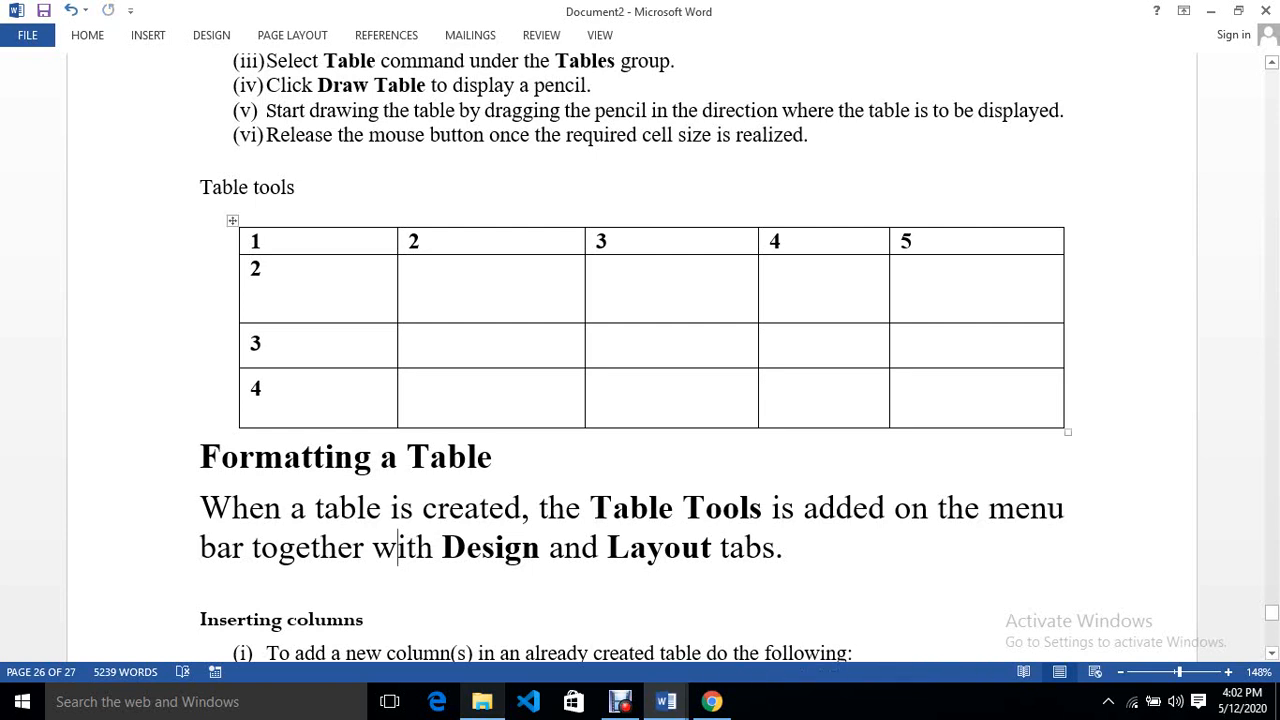
- Examine the Design and Layout table tools and read the instructions for inserting columns and rows
left_click(260, 293)
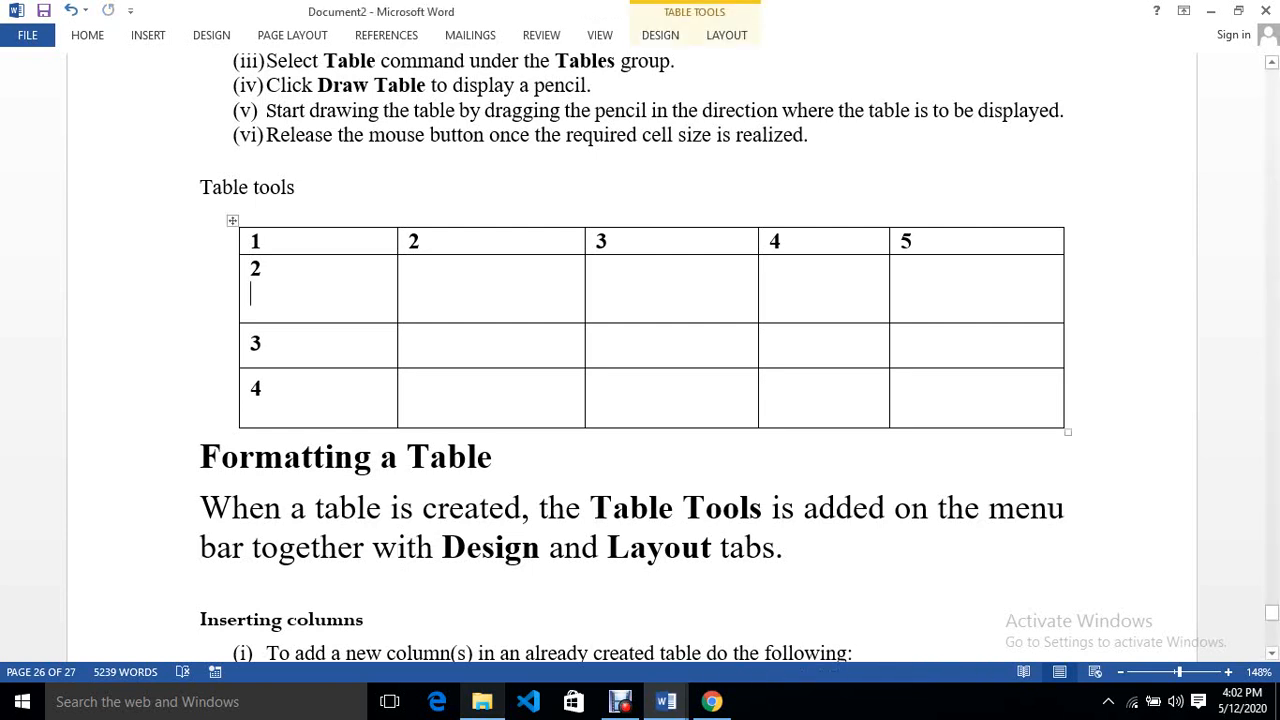
left_click(660, 35)
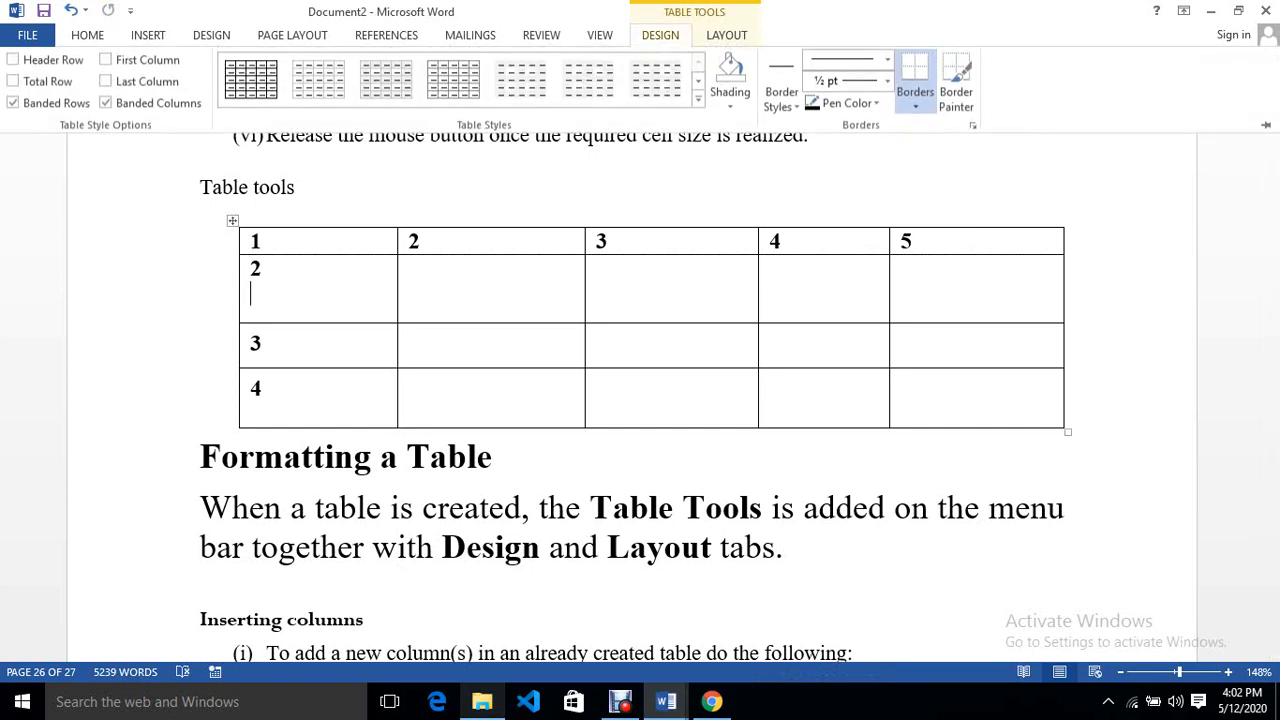
left_click(727, 35)
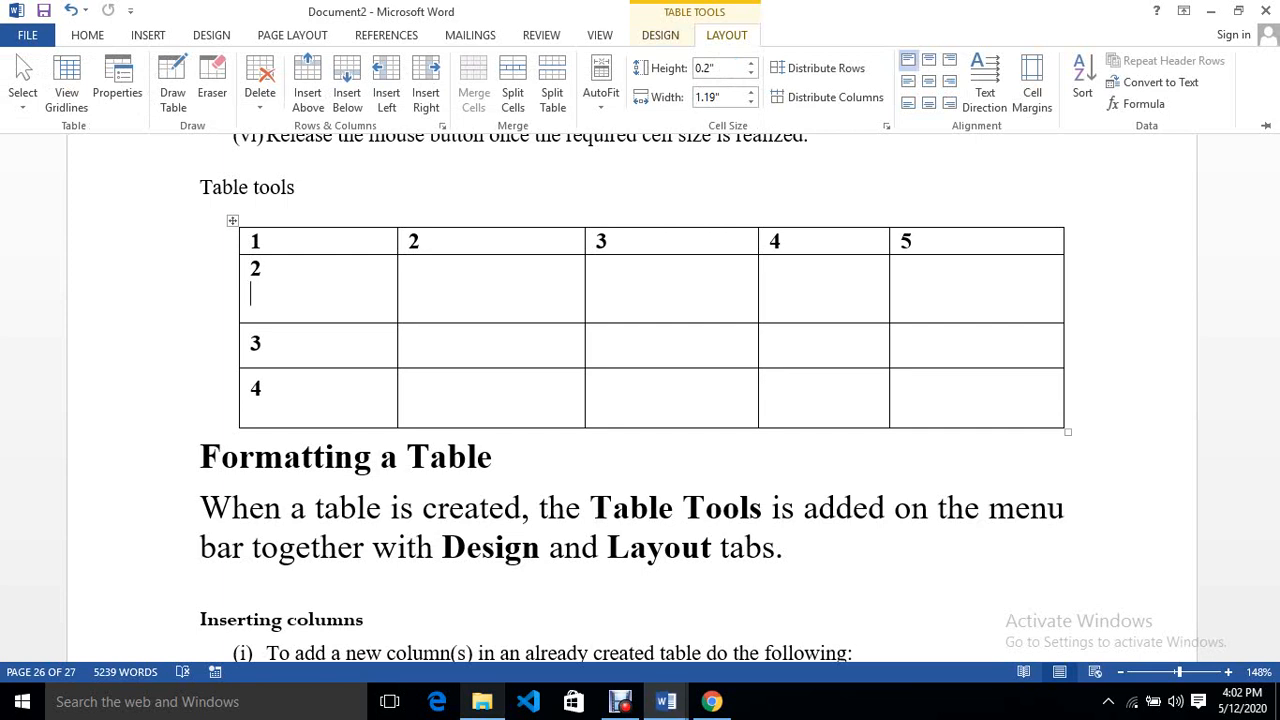
left_click(786, 548)
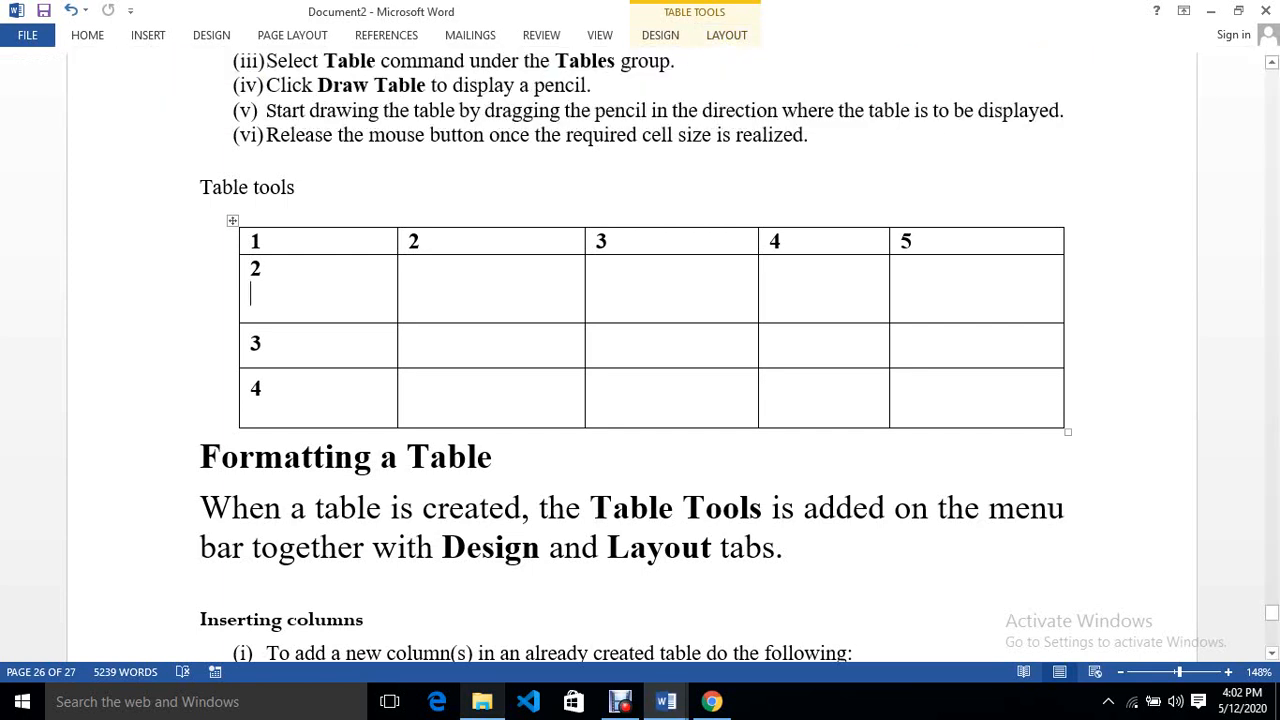
left_click(786, 548)
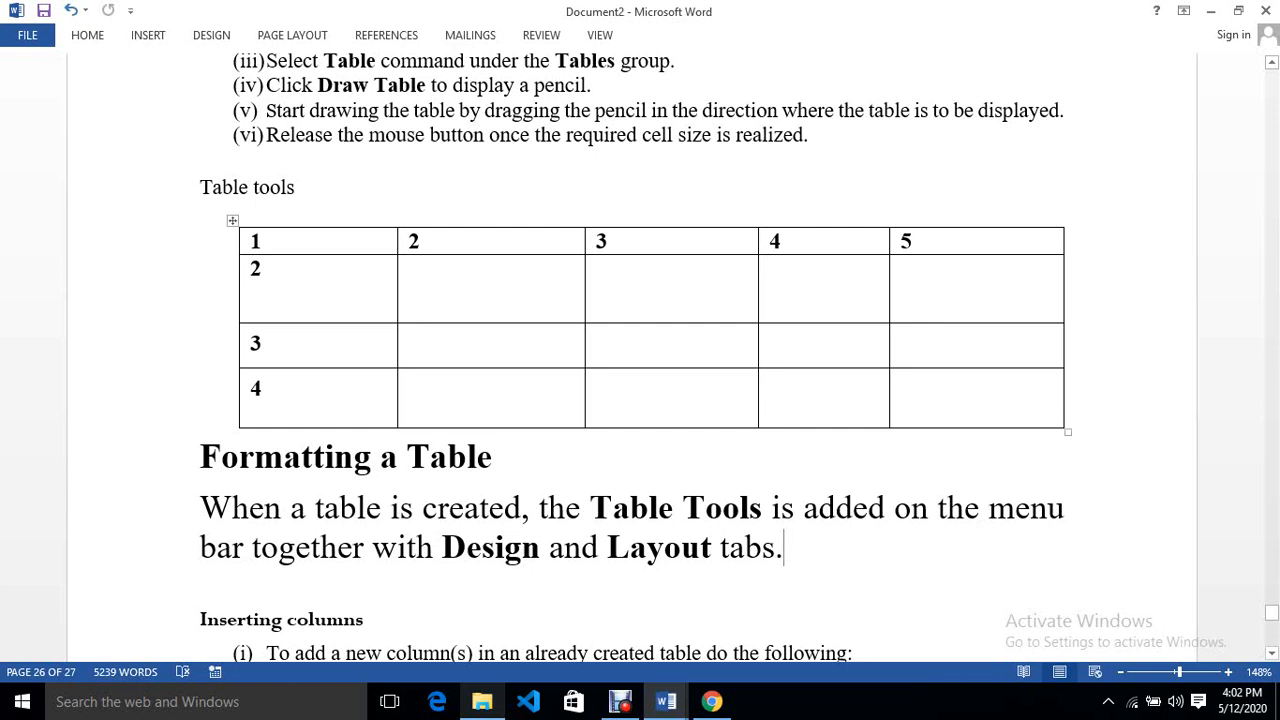
left_click(411, 270)
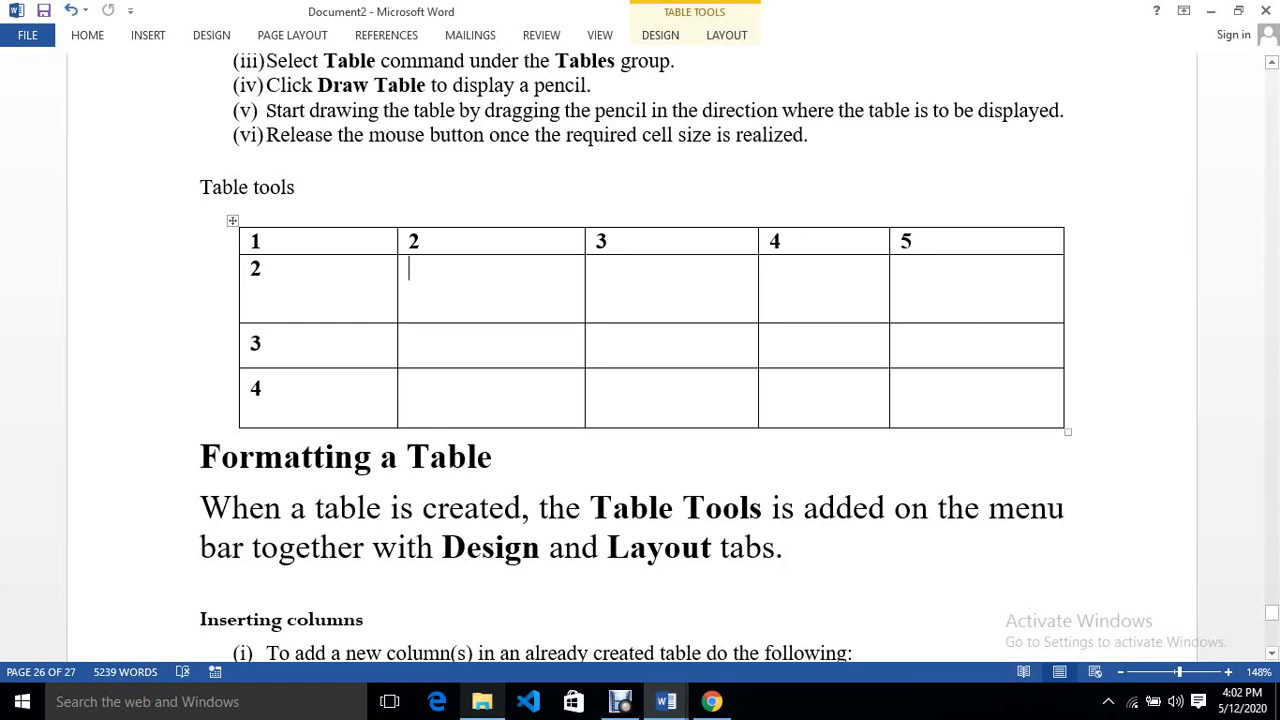
scroll(635, 380, "down", 2)
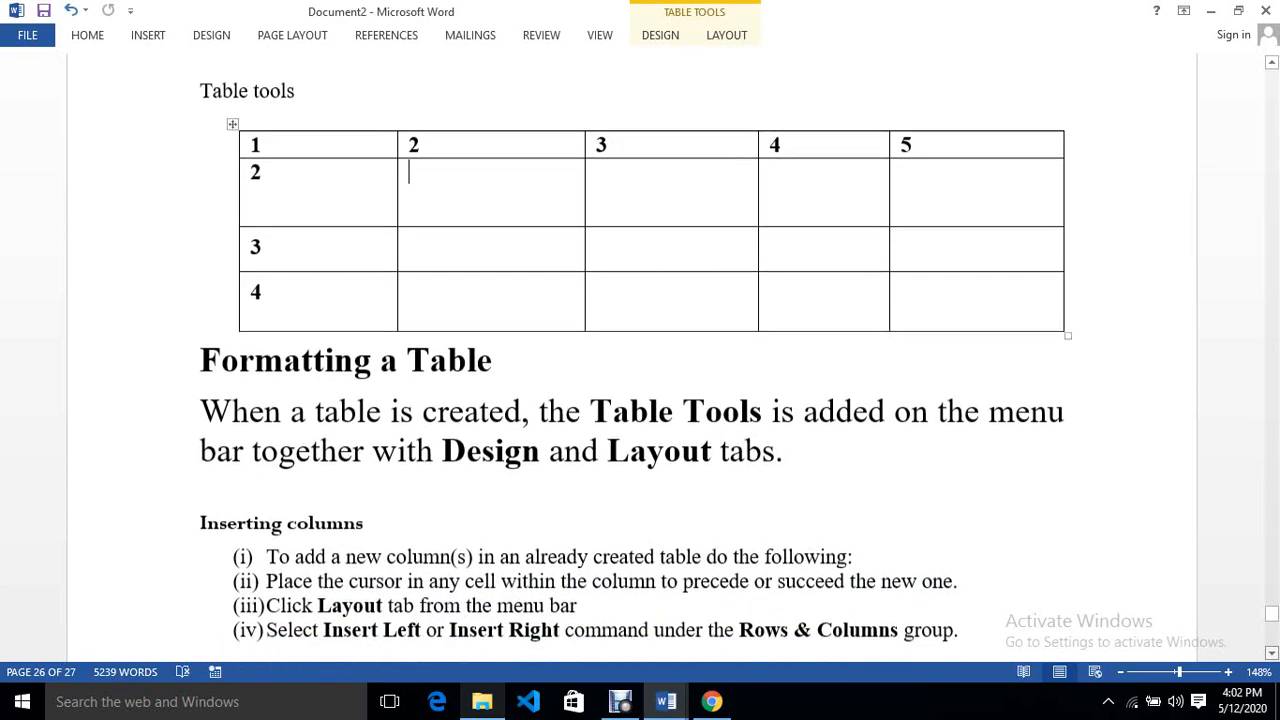
scroll(635, 380, "down", 3)
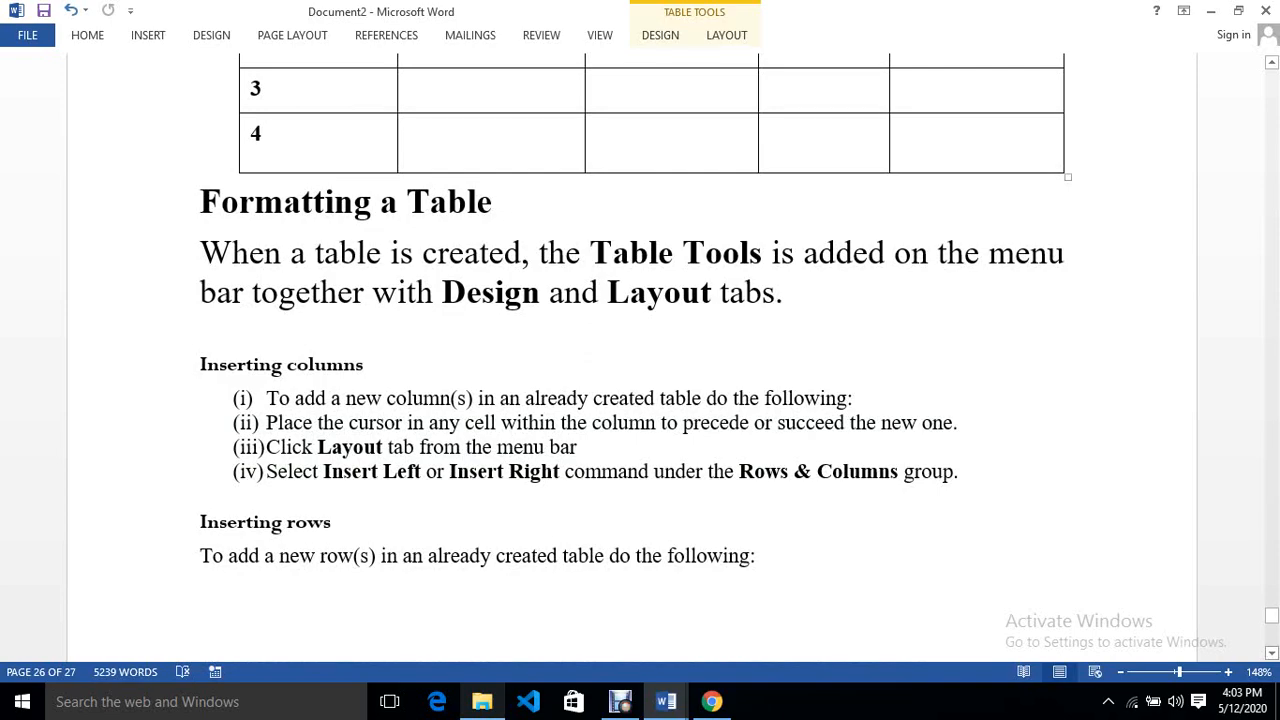
left_click_drag(1272, 616, 1272, 590)
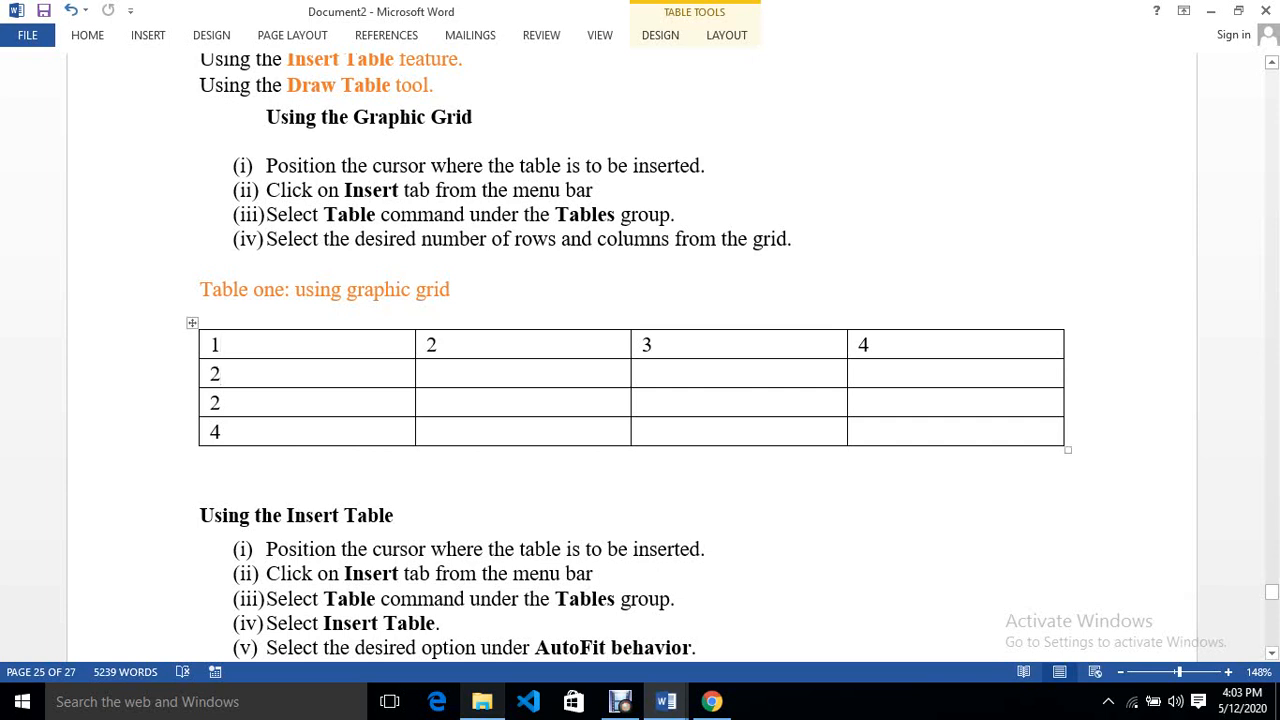
left_click(727, 35)
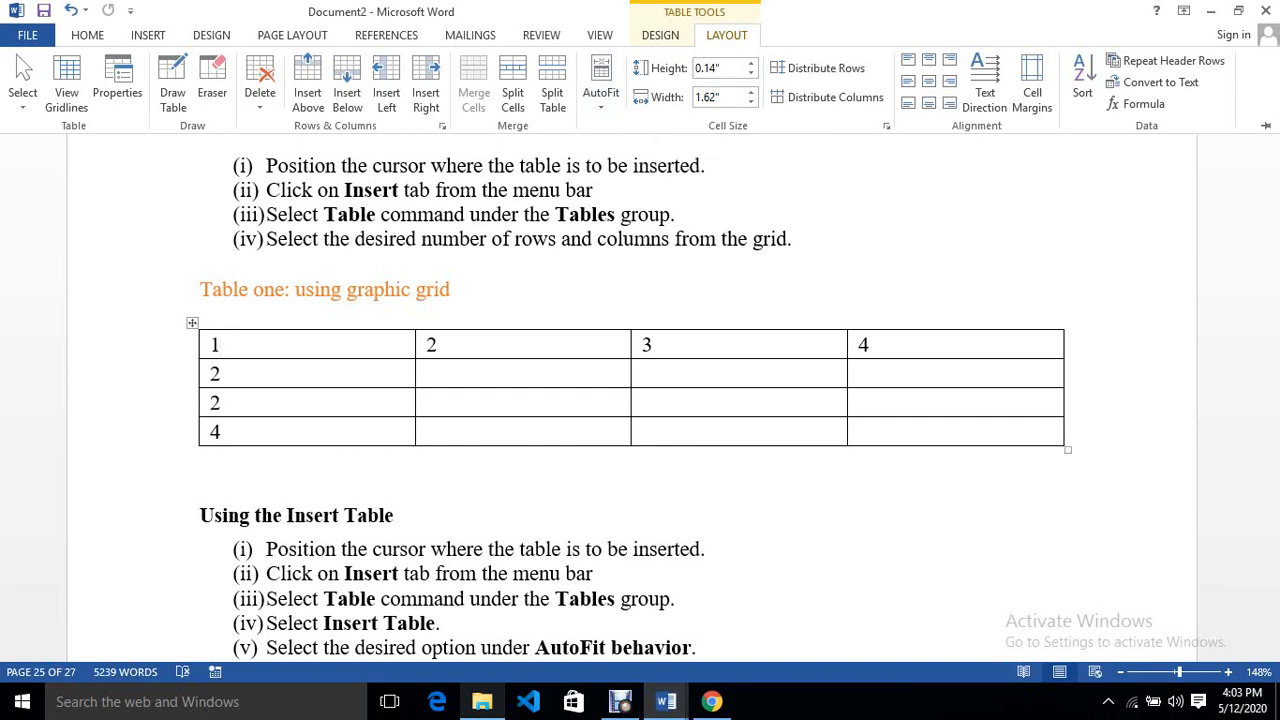
key("ctrl+F1")
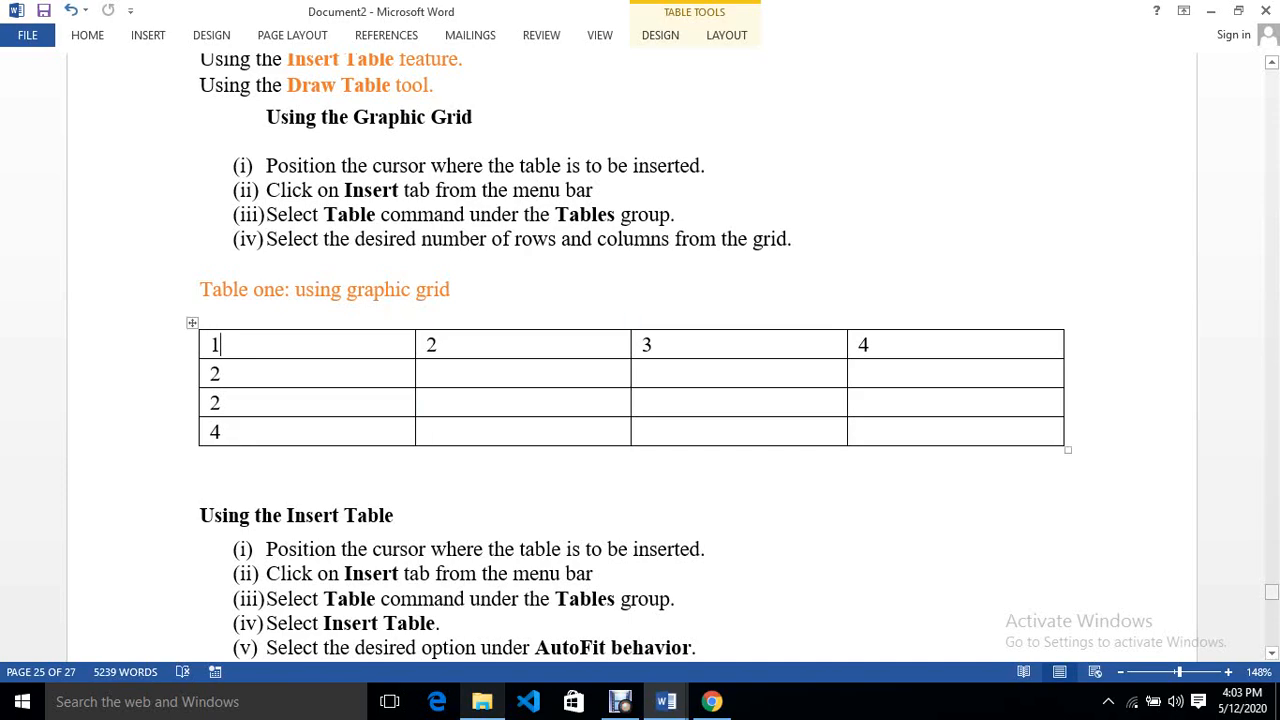
left_click_drag(1271, 592, 1271, 621)
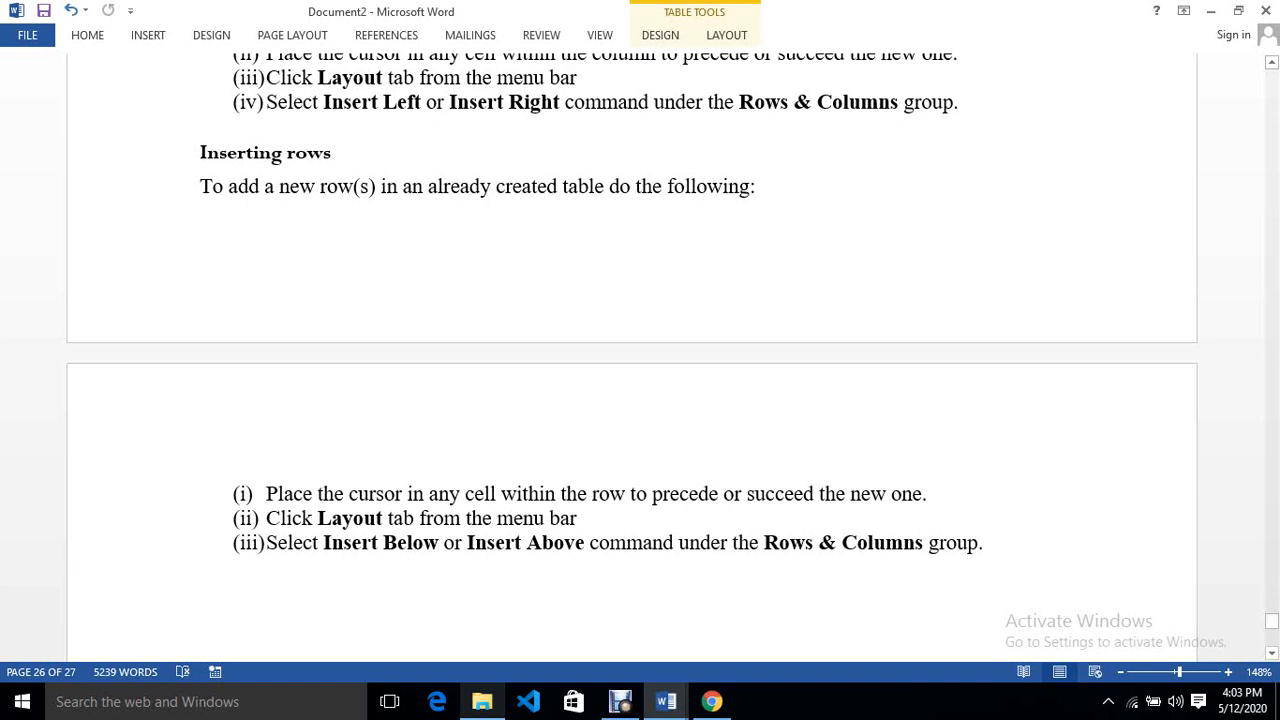
- Insert a column before the first column of the 10x10 table and enter "A" in its first cell
scroll(632, 350, "up", 3)
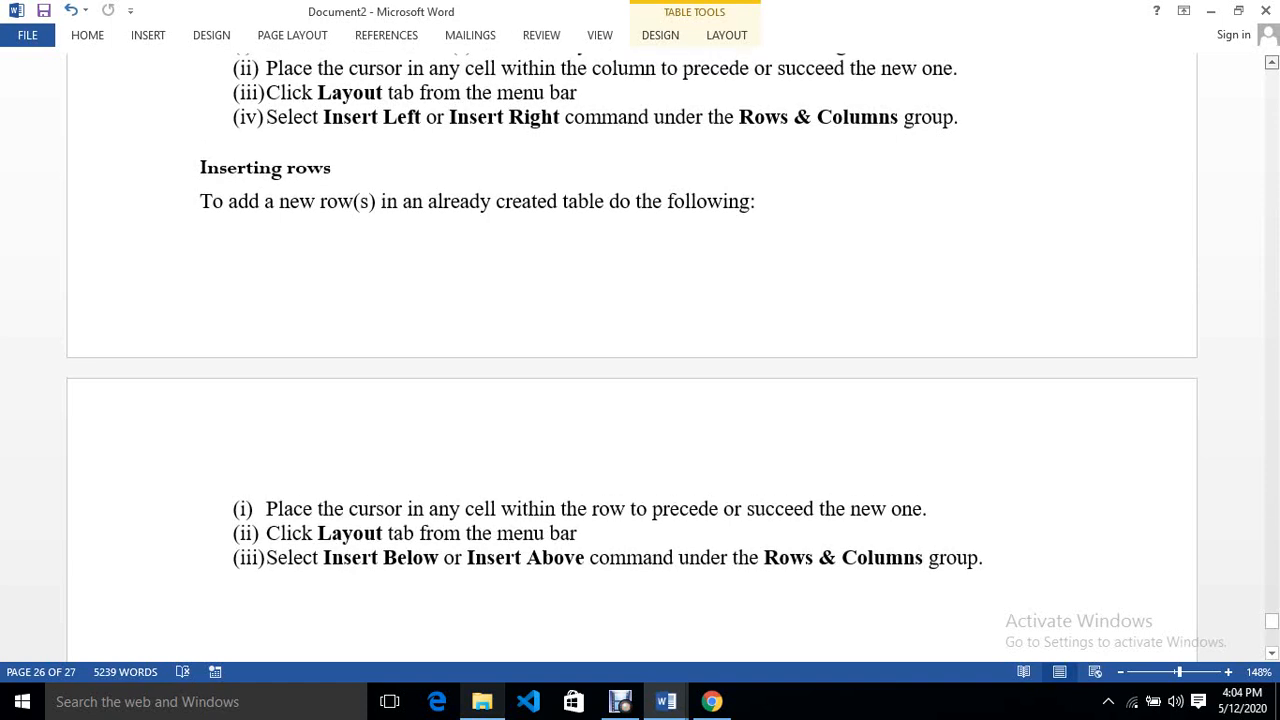
scroll(632, 350, "up", 13)
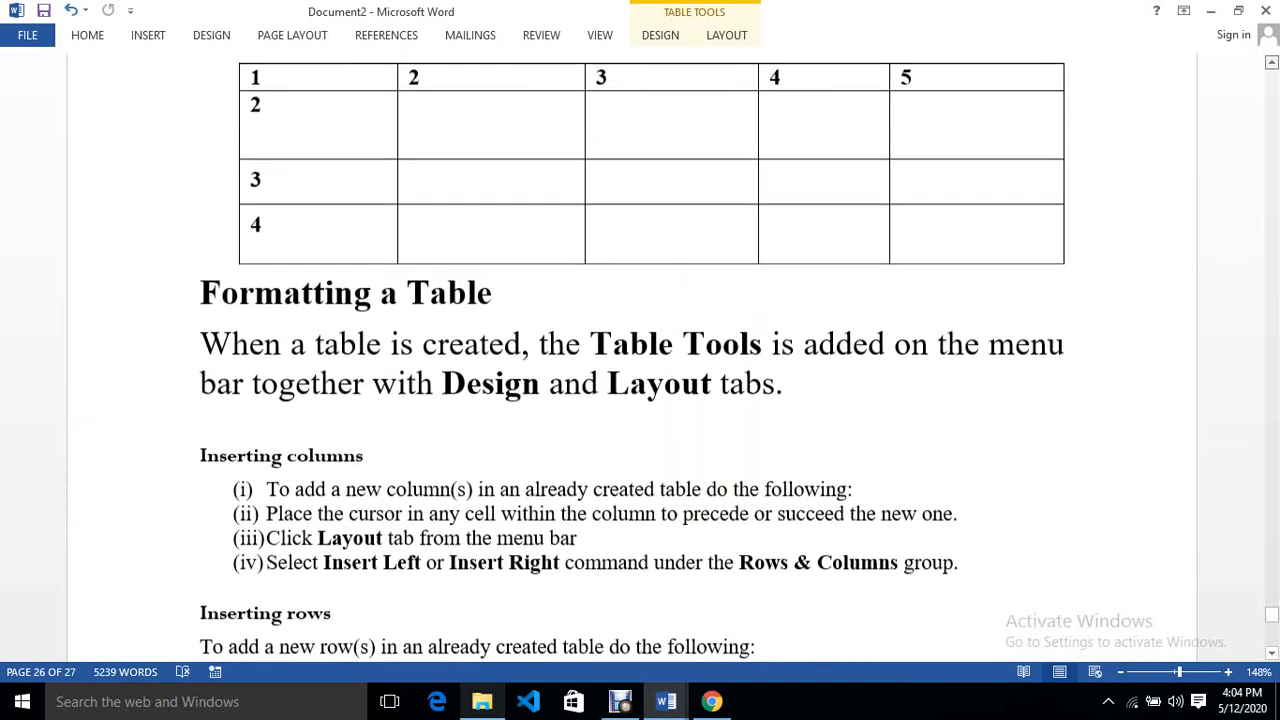
scroll(632, 359, "up", 13)
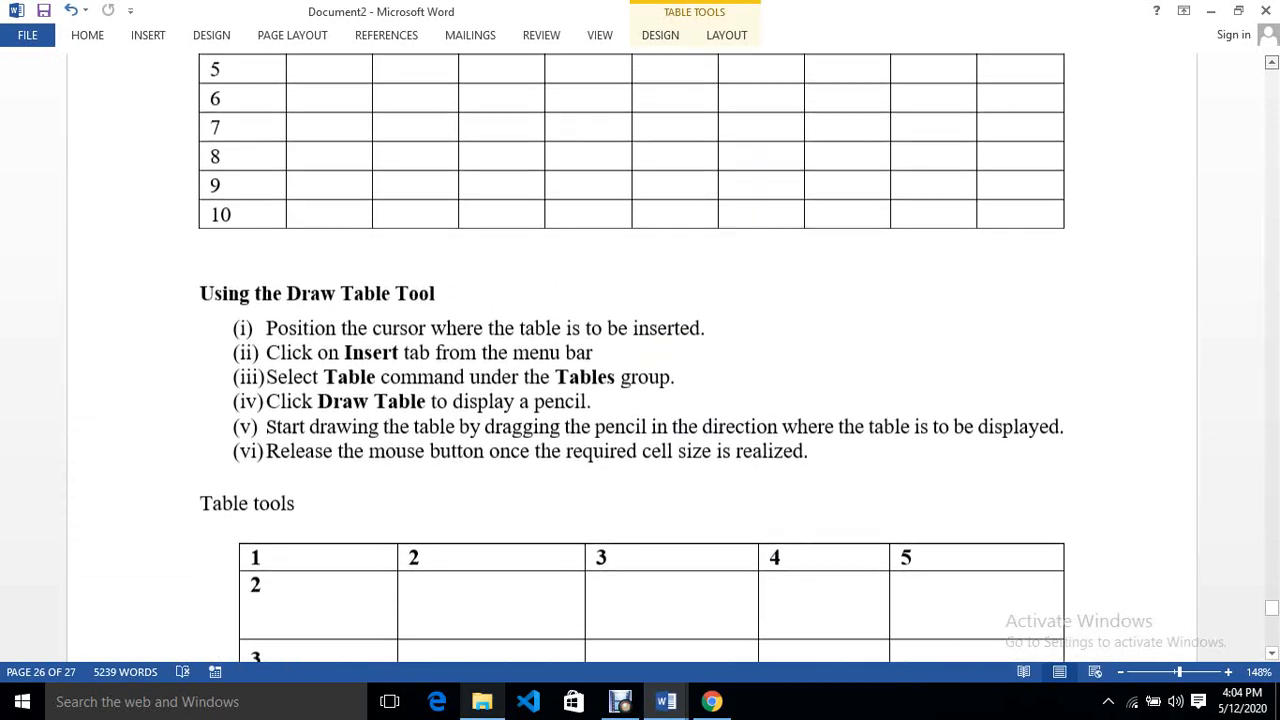
scroll(632, 350, "up", 4)
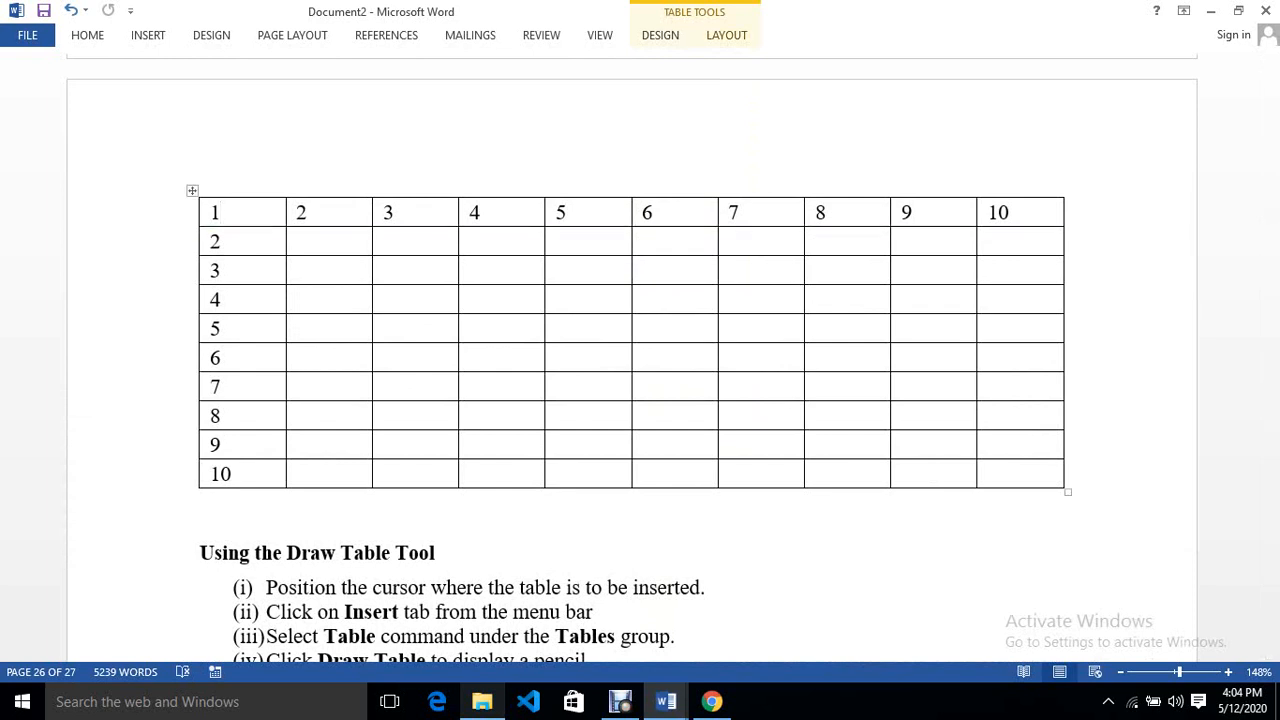
key("alt+j")
key("l")
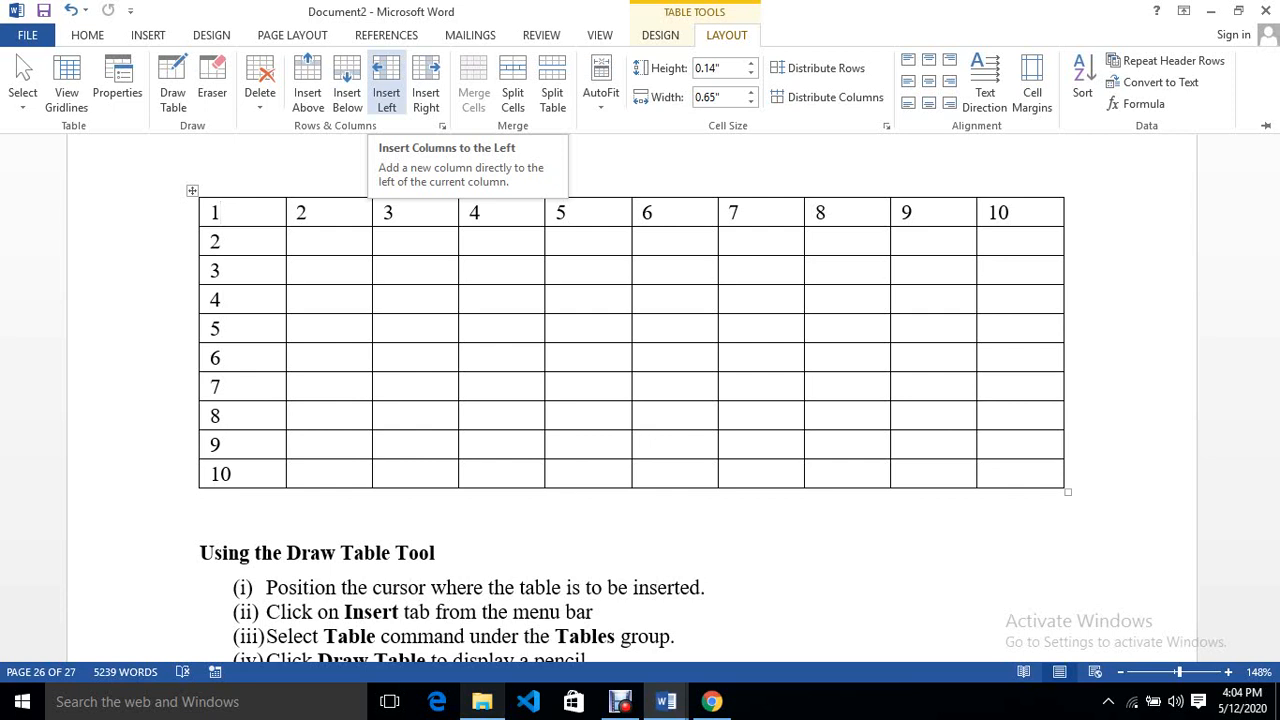
left_click(386, 92)
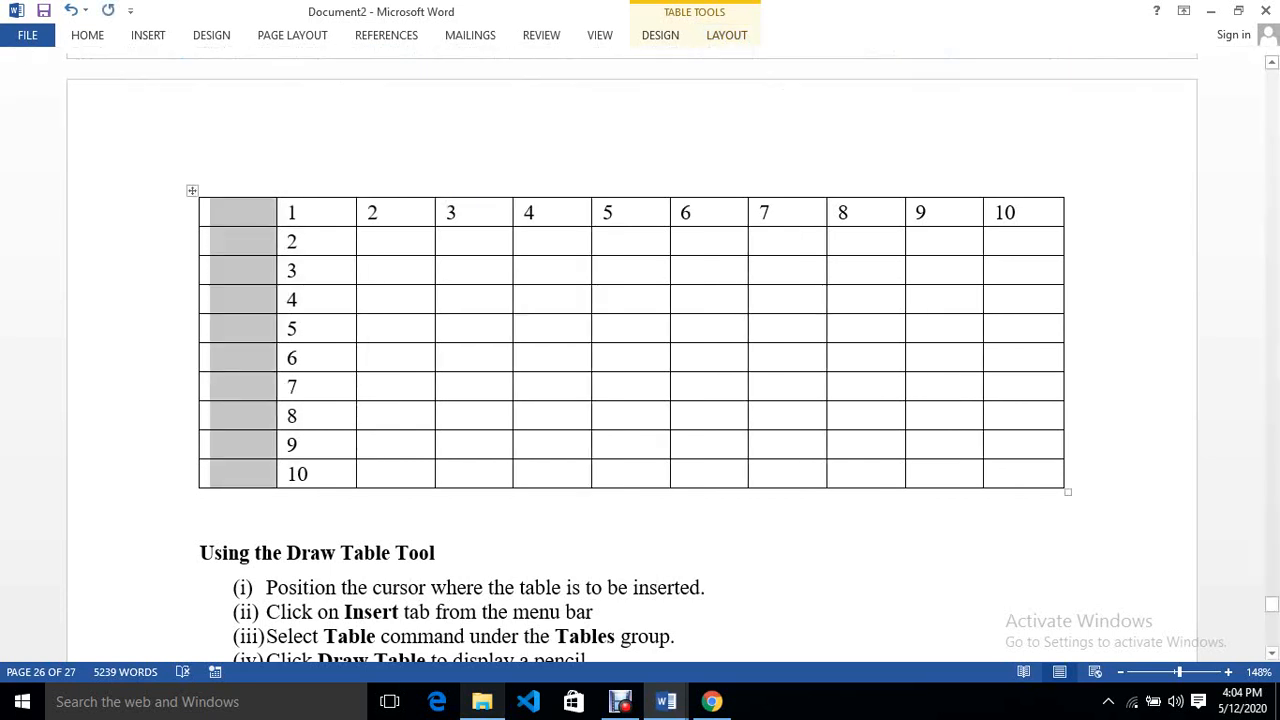
left_click(215, 212)
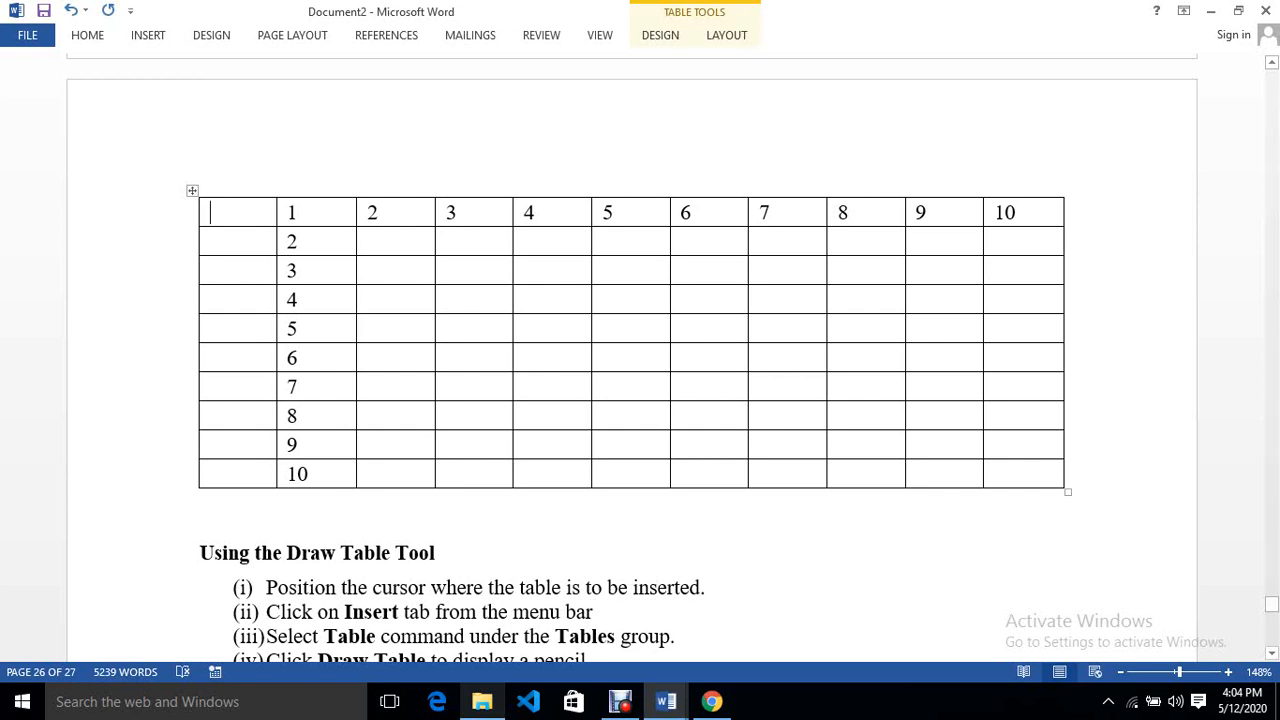
type("A")
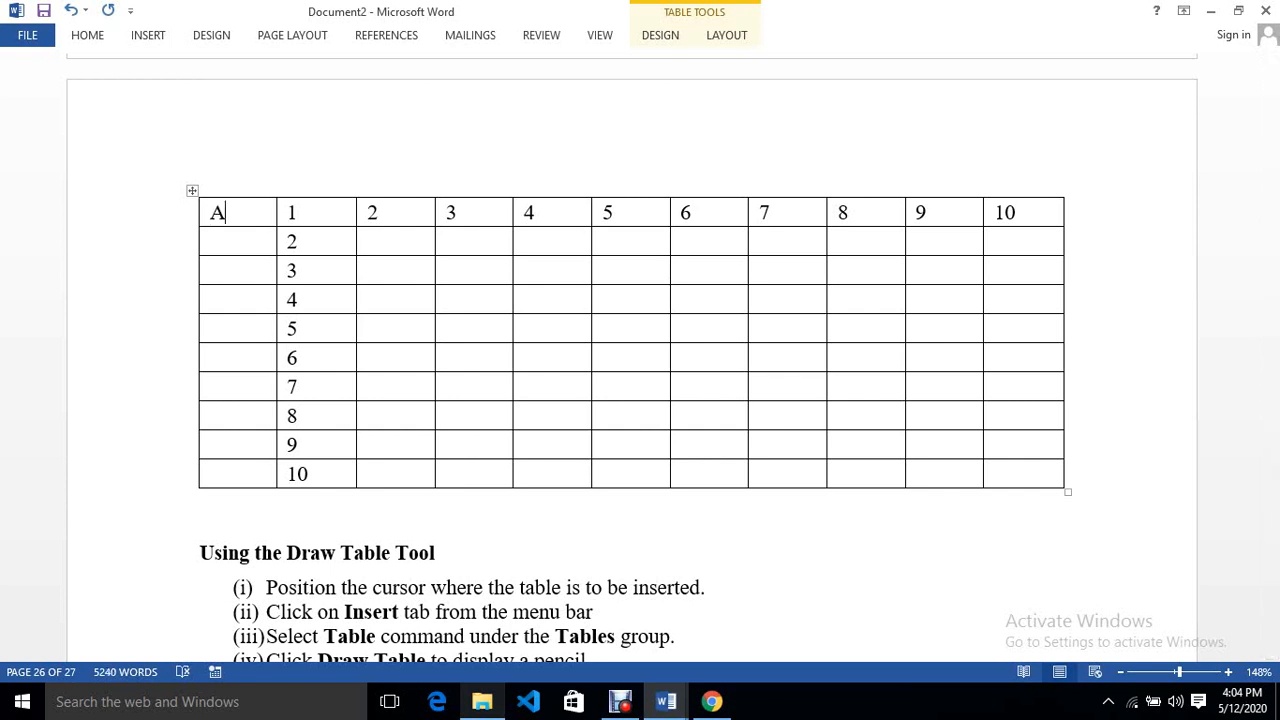
- Insert a row below the last row of the 10x10 table and enter 0 in its first cell
left_click(211, 474)
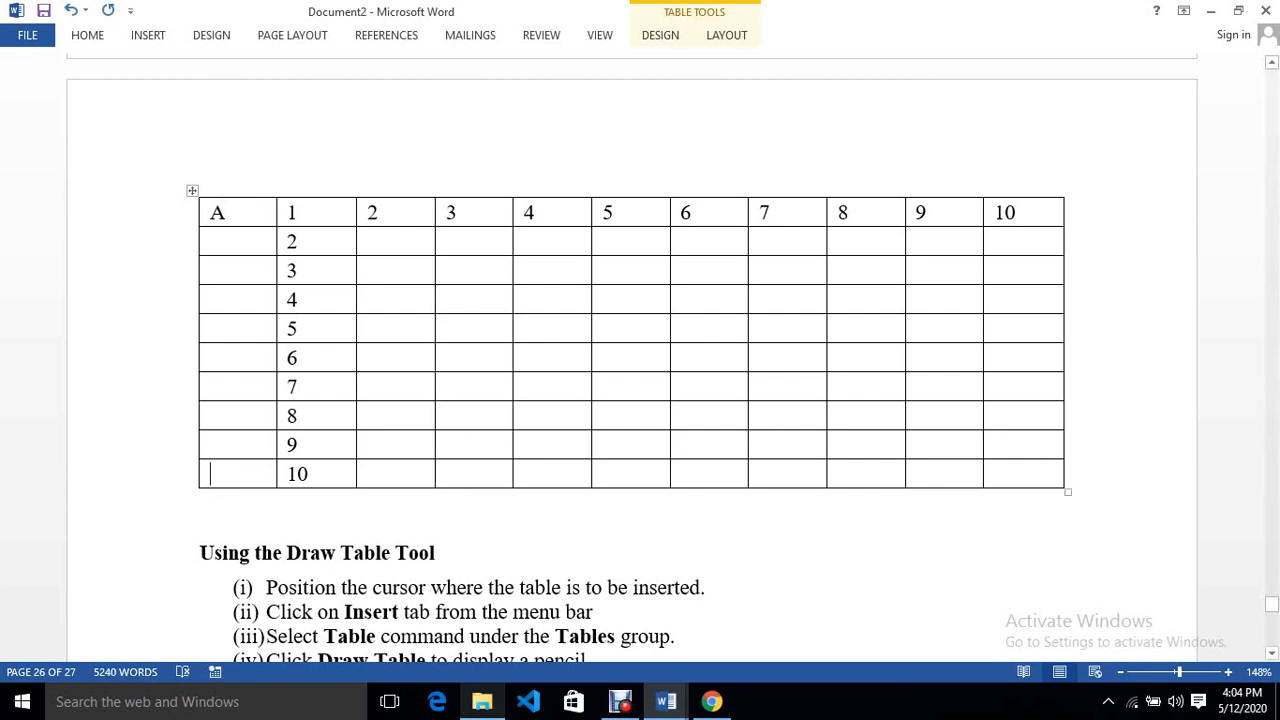
key("alt+j")
key("l")
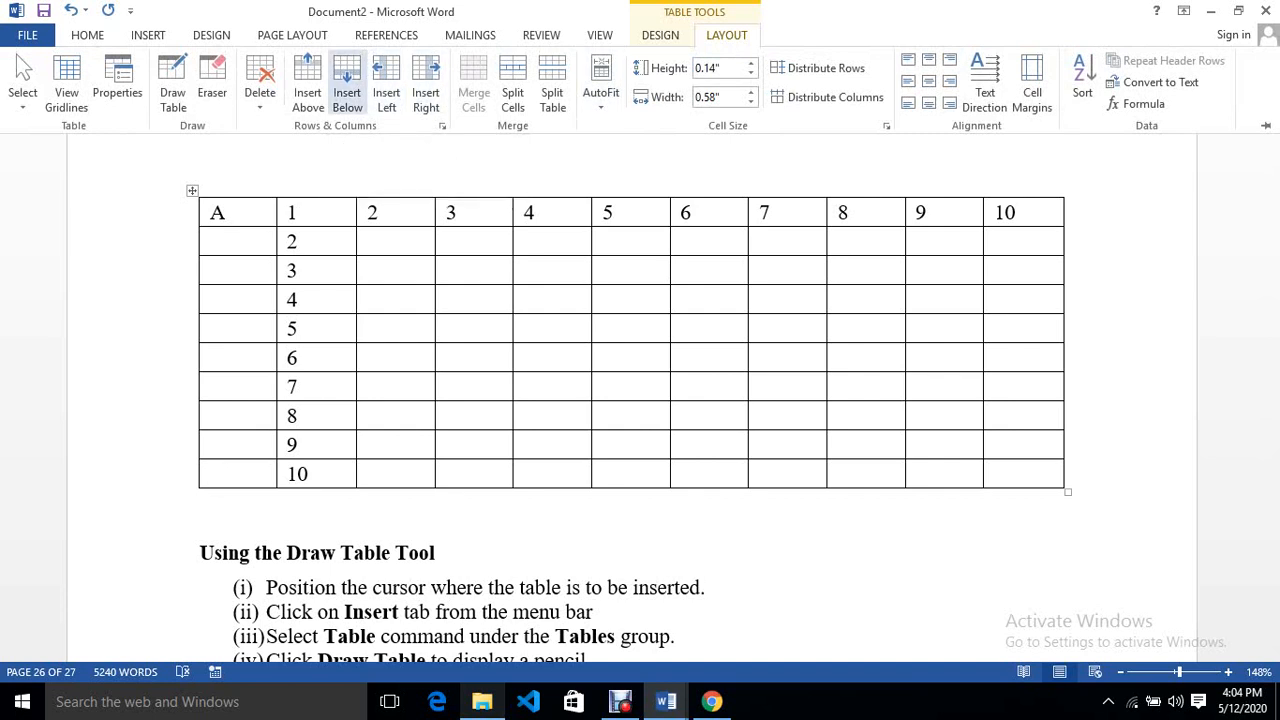
left_click(347, 88)
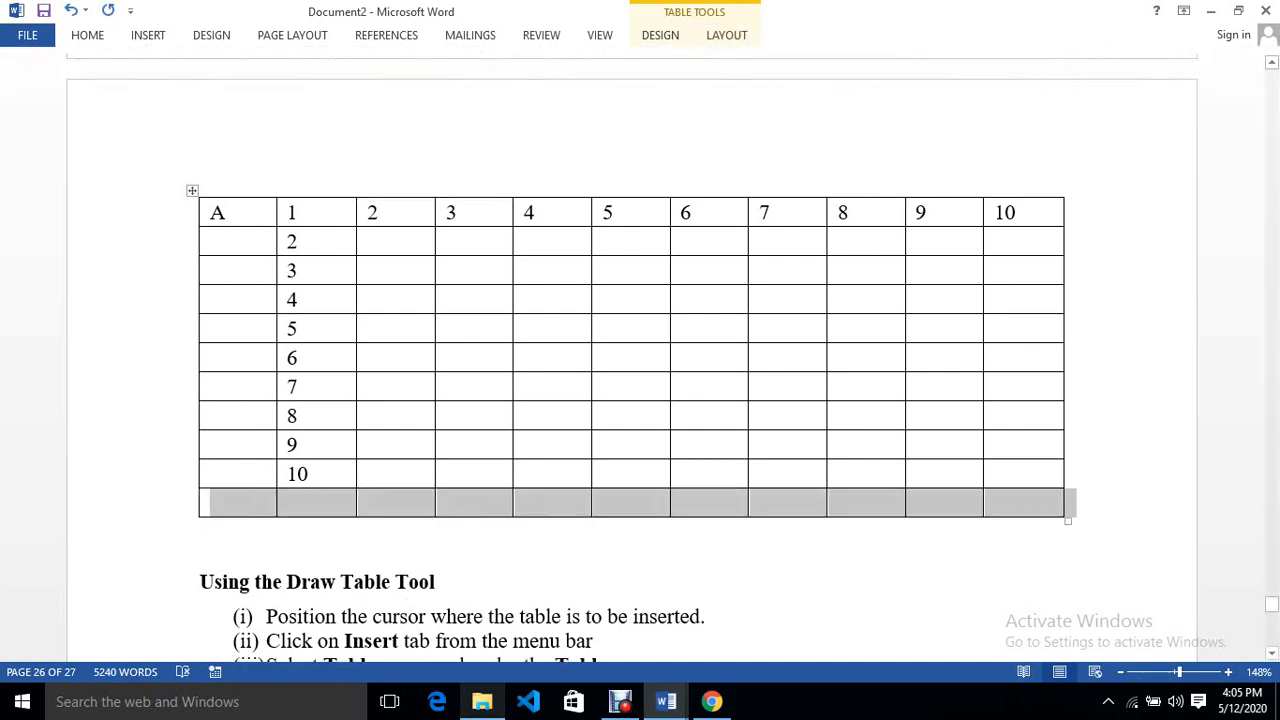
left_click(211, 502)
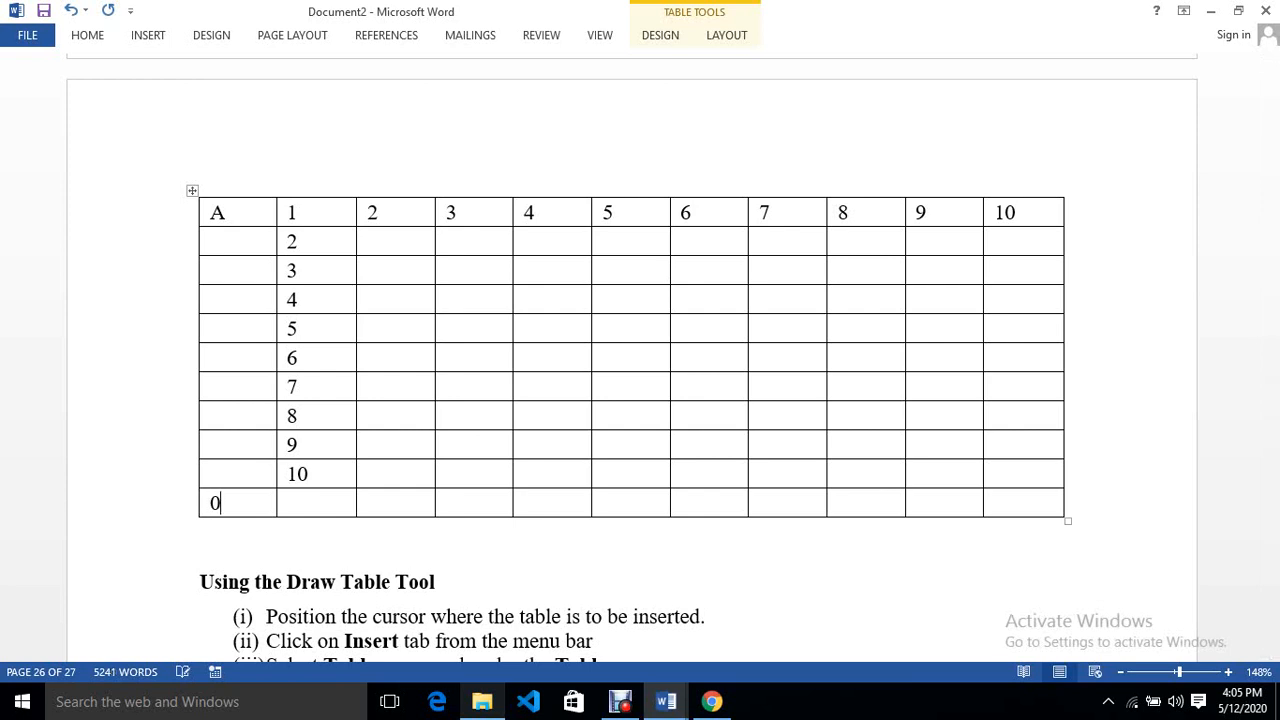
- Select the table's first column, activate the Border Painter and set the pen color to orange
left_click(368, 474)
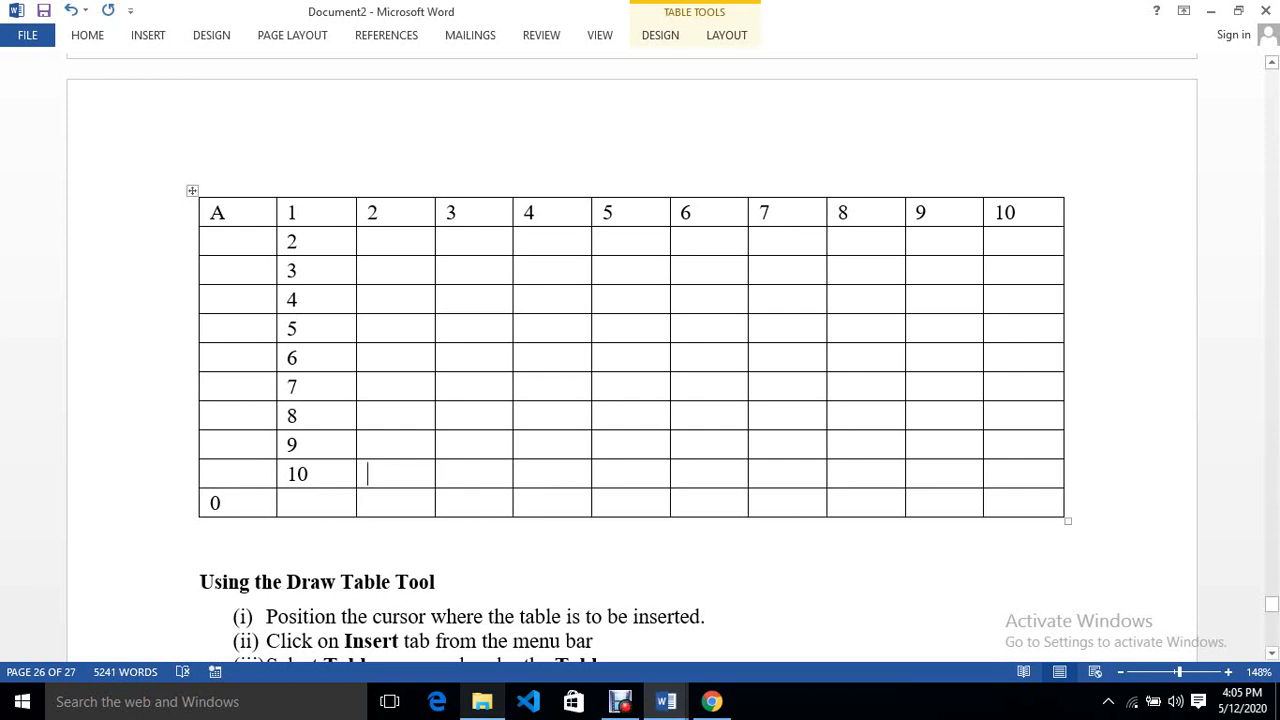
key("shift+Down")
key("shift+Down")
key("shift+Down")
key("shift+Down")
key("shift+Down")
key("shift+Down")
key("shift+Down")
key("shift+Down")
key("shift+Down")
key("shift+Down")
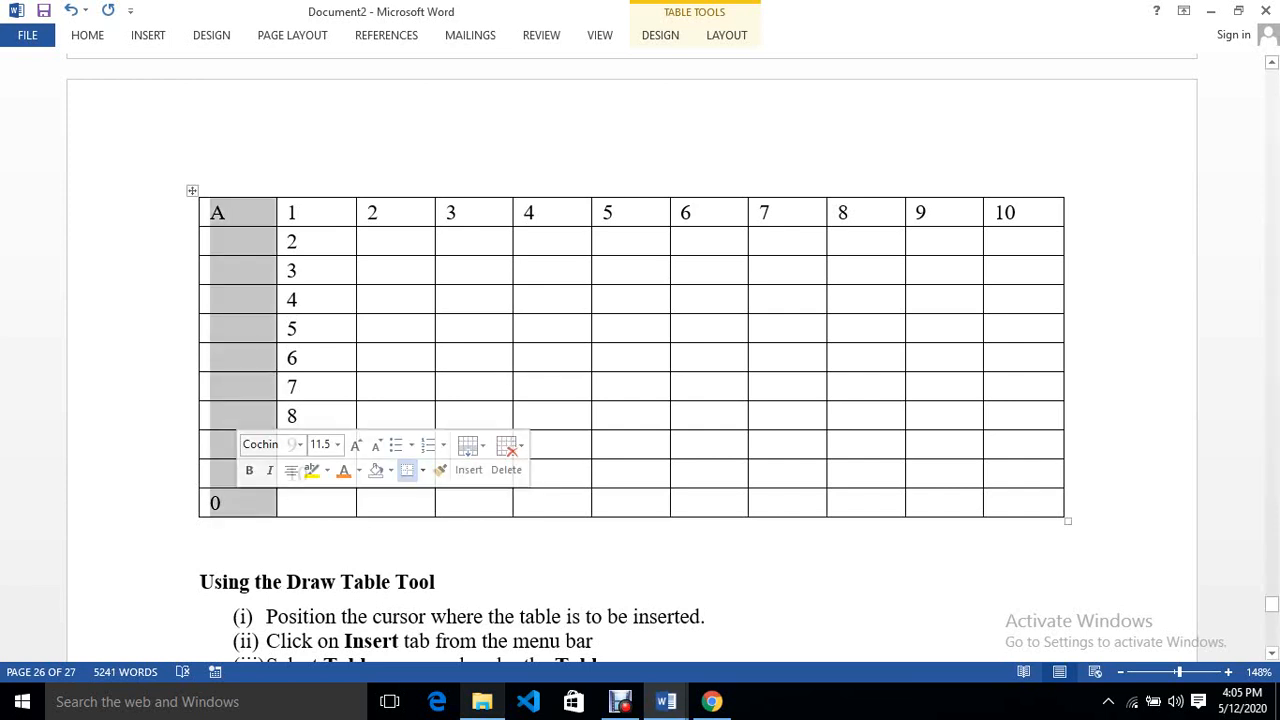
left_click(660, 35)
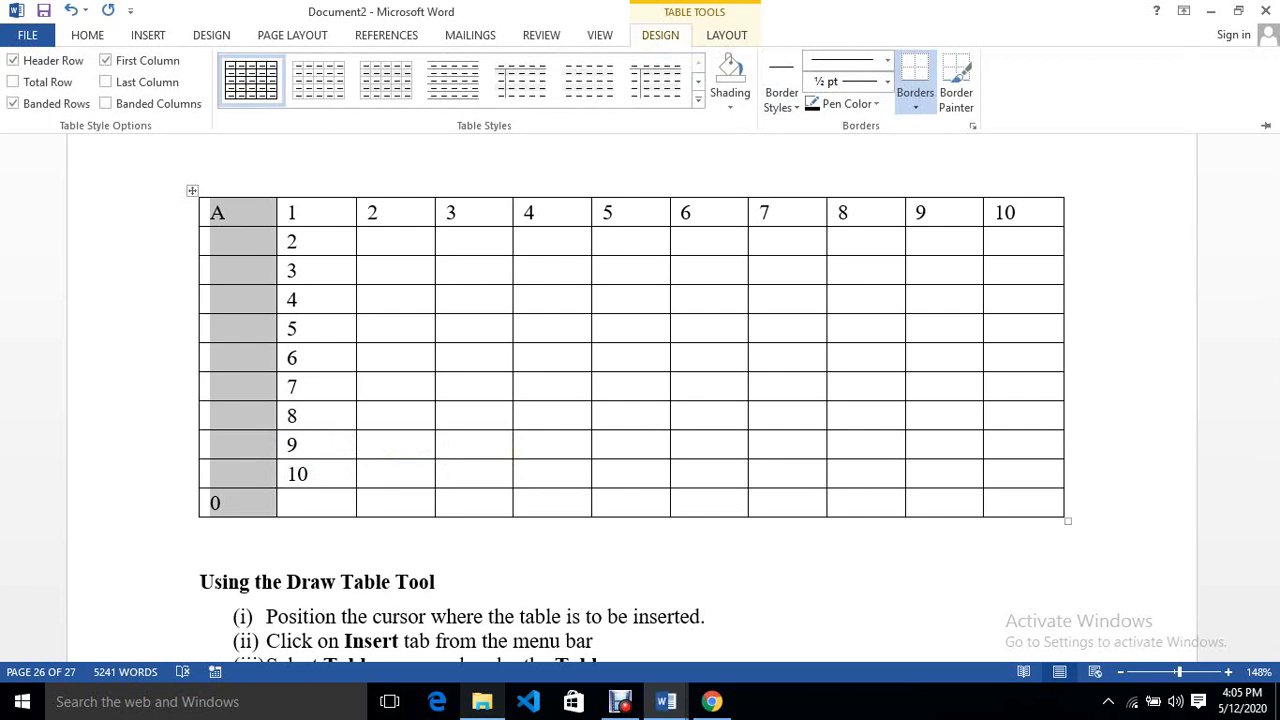
left_click(956, 85)
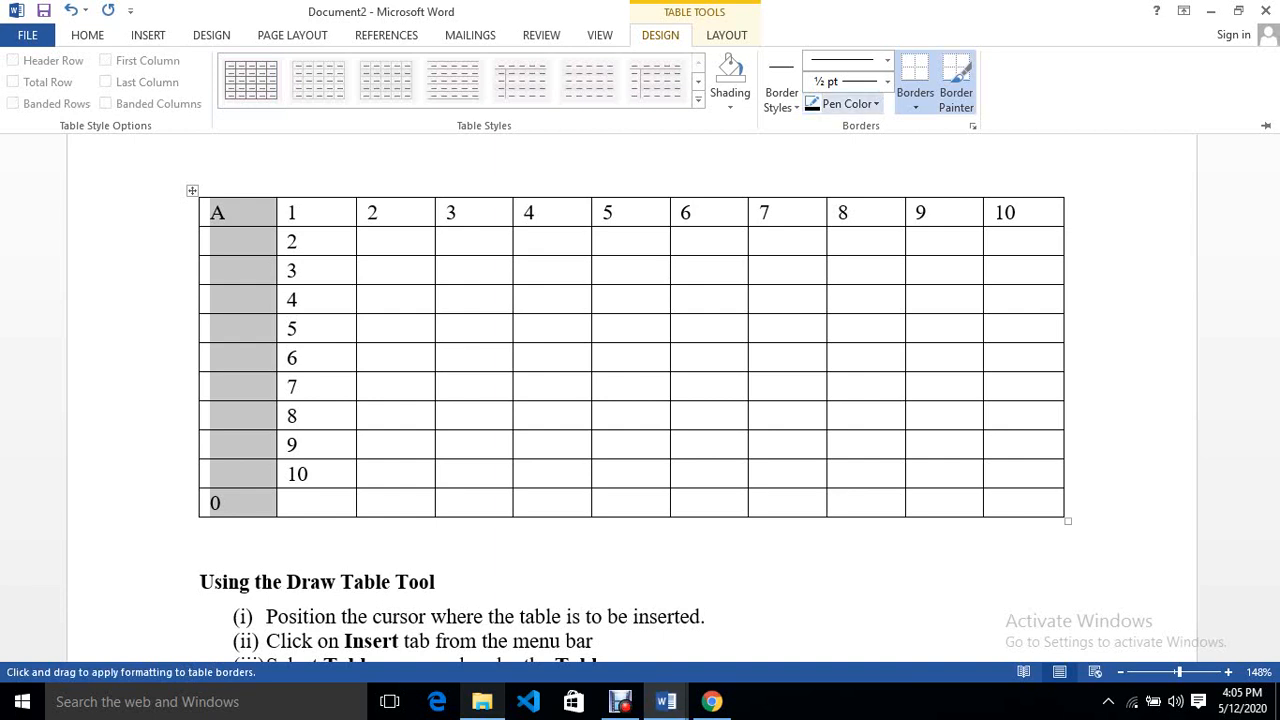
left_click(915, 100)
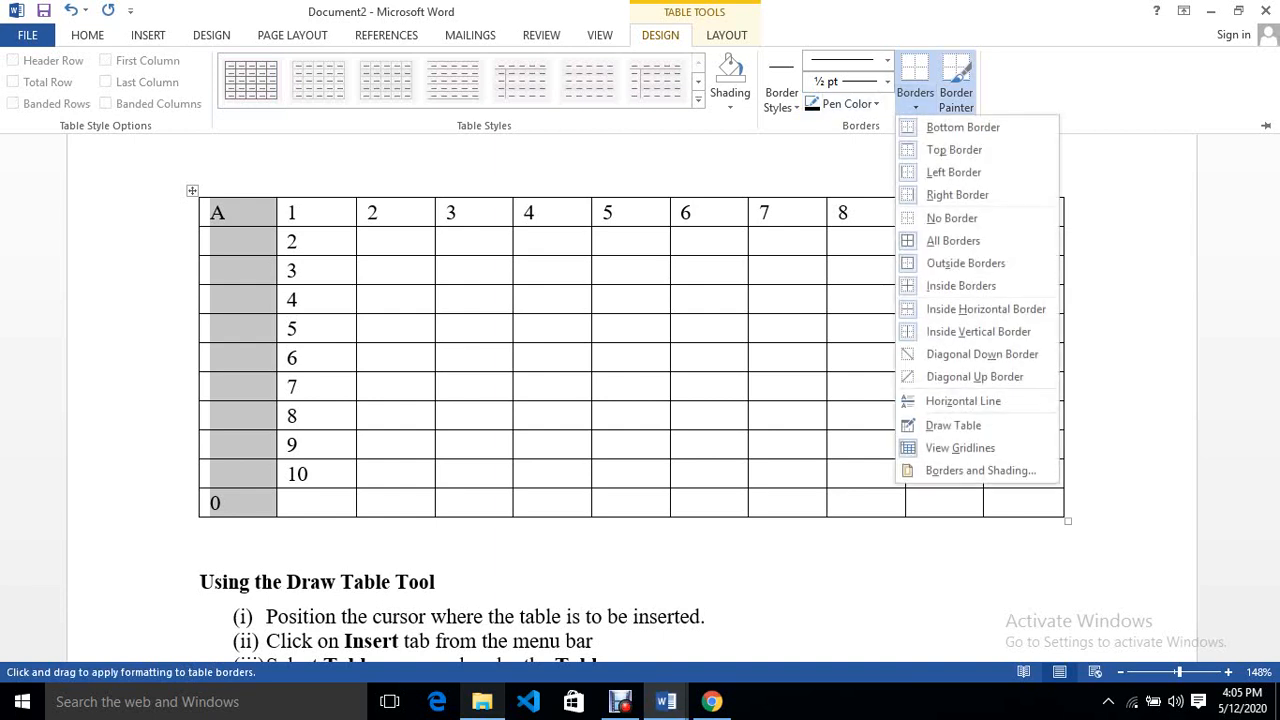
left_click(848, 104)
left_click(891, 168)
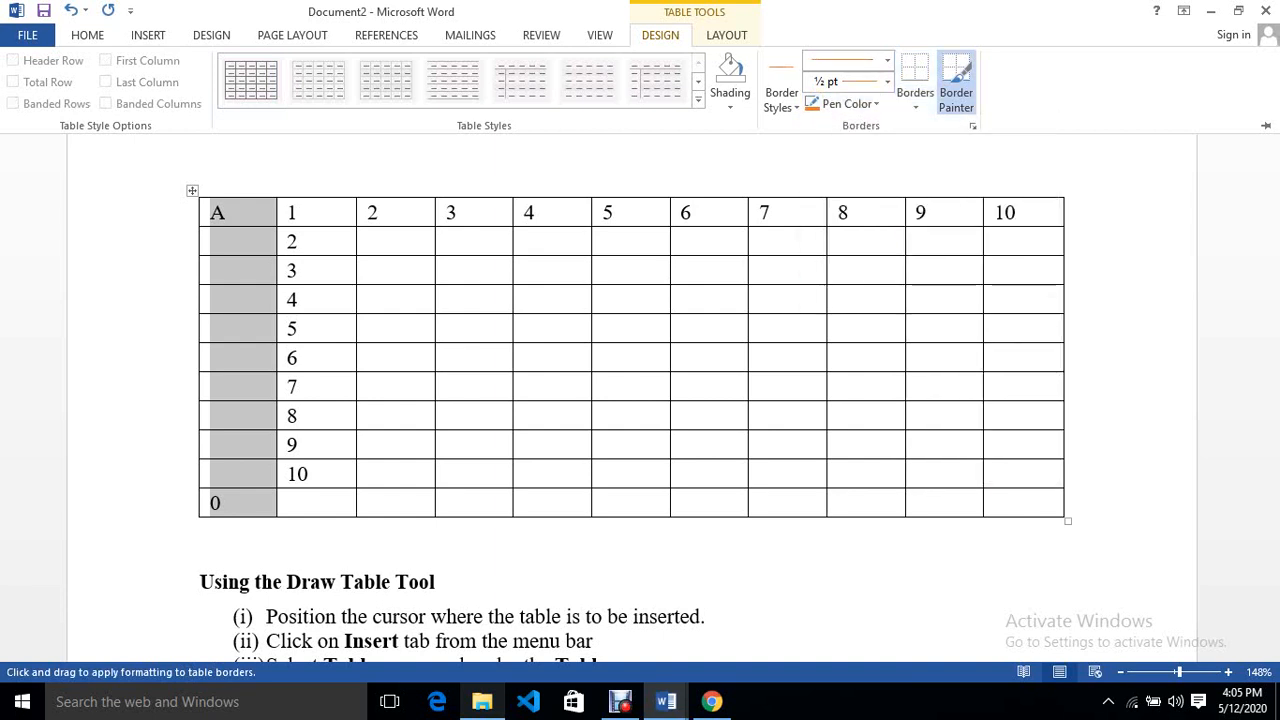
- Paint the top border of cell "A" and the vertical border between the first and second columns orange
left_click(945, 300)
left_click(287, 328)
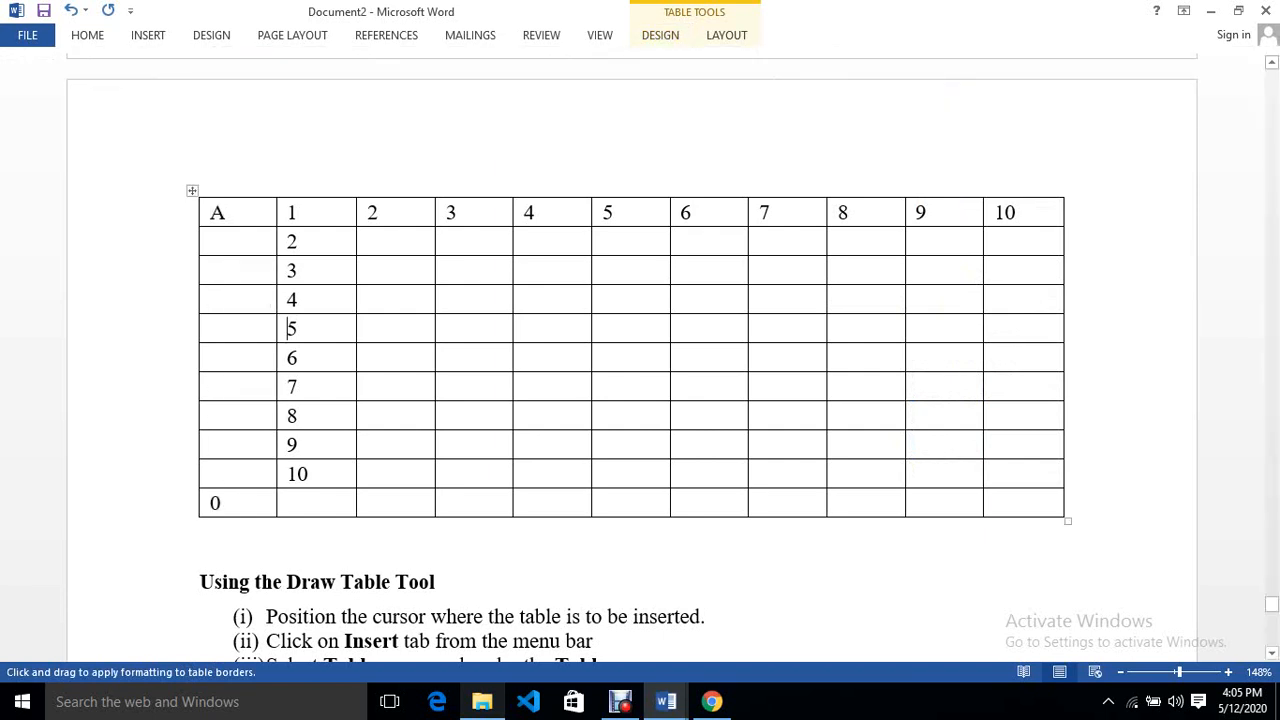
mouse_move(203, 198)
left_mouse_down()
mouse_move(262, 200)
mouse_move(264, 242)
mouse_move(322, 203)
mouse_move(268, 202)
mouse_move(277, 488)
left_mouse_up()
mouse_move(277, 198)
left_mouse_down()
mouse_move(277, 516)
mouse_move(277, 328)
left_mouse_up()
left_click(536, 328)
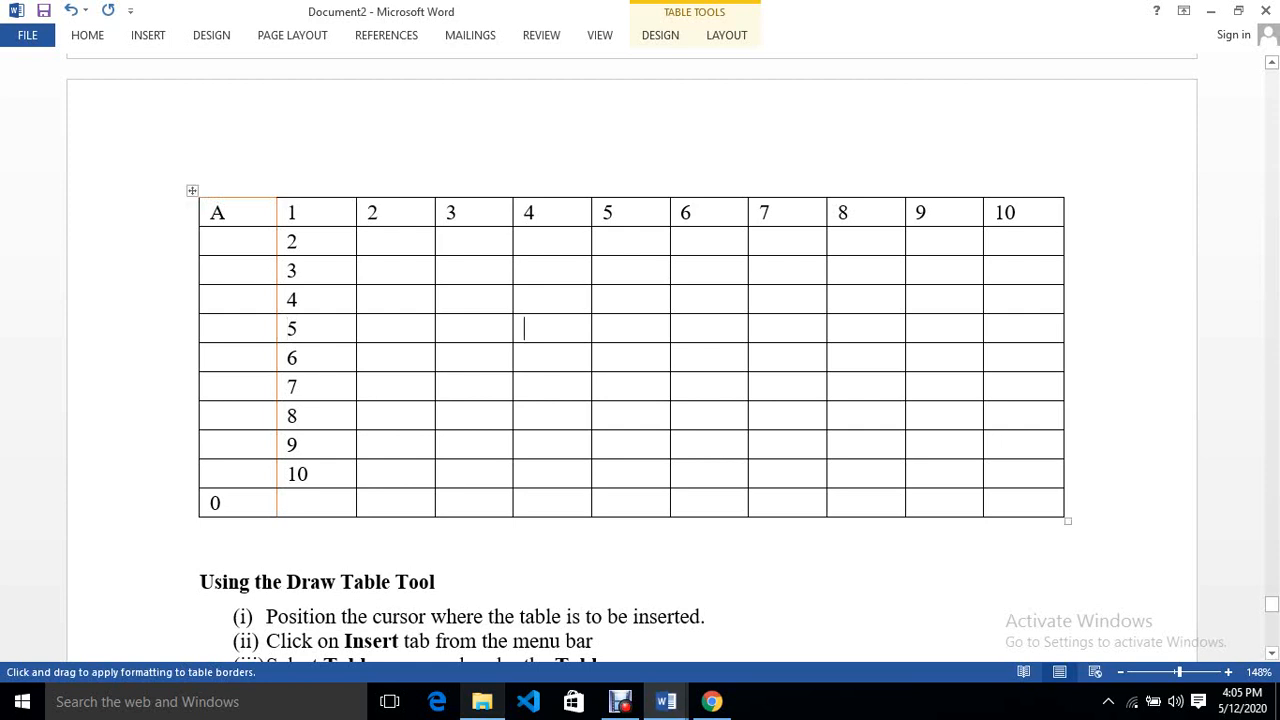
- Paint the 10x10 table's outer left edge and the horizontal border above its bottom row orange, then leave the Border Painter
mouse_move(200, 198)
left_mouse_down()
mouse_move(189, 436)
mouse_move(199, 516)
left_mouse_up()
mouse_move(200, 490)
left_mouse_down()
mouse_move(357, 467)
mouse_move(514, 485)
mouse_move(709, 466)
mouse_move(1063, 490)
left_mouse_up()
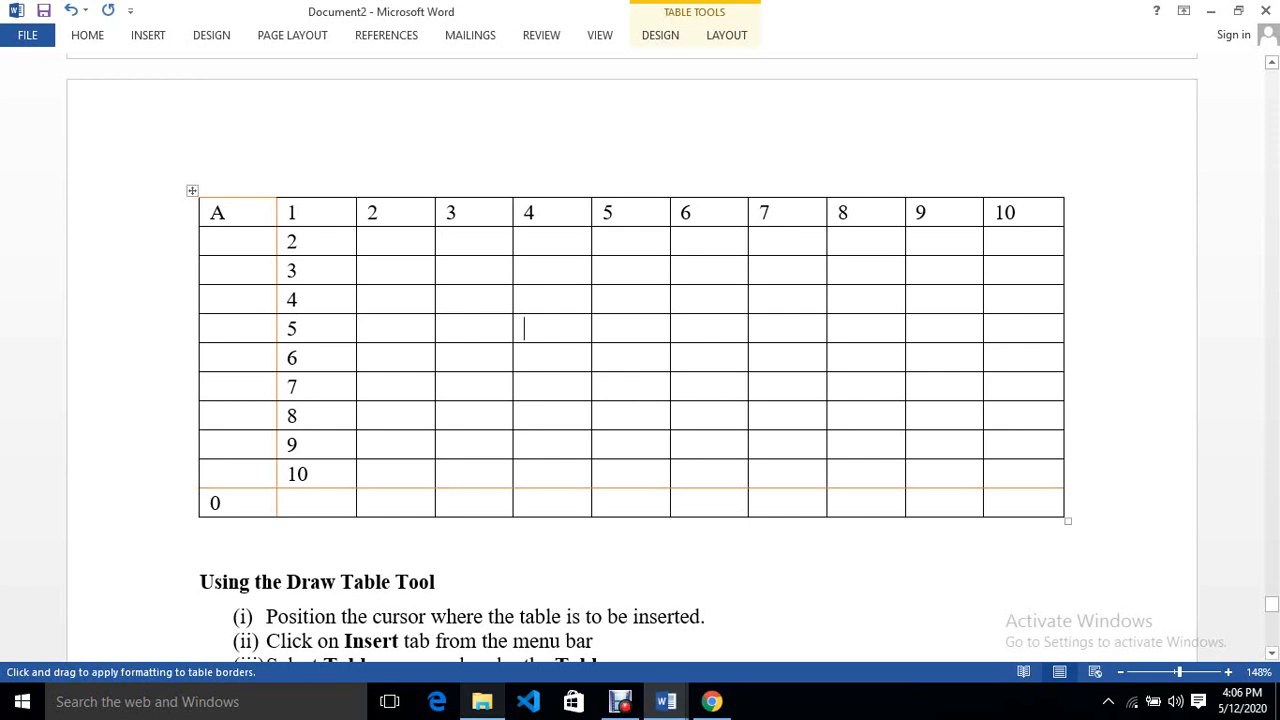
left_click(211, 213)
left_click(660, 35)
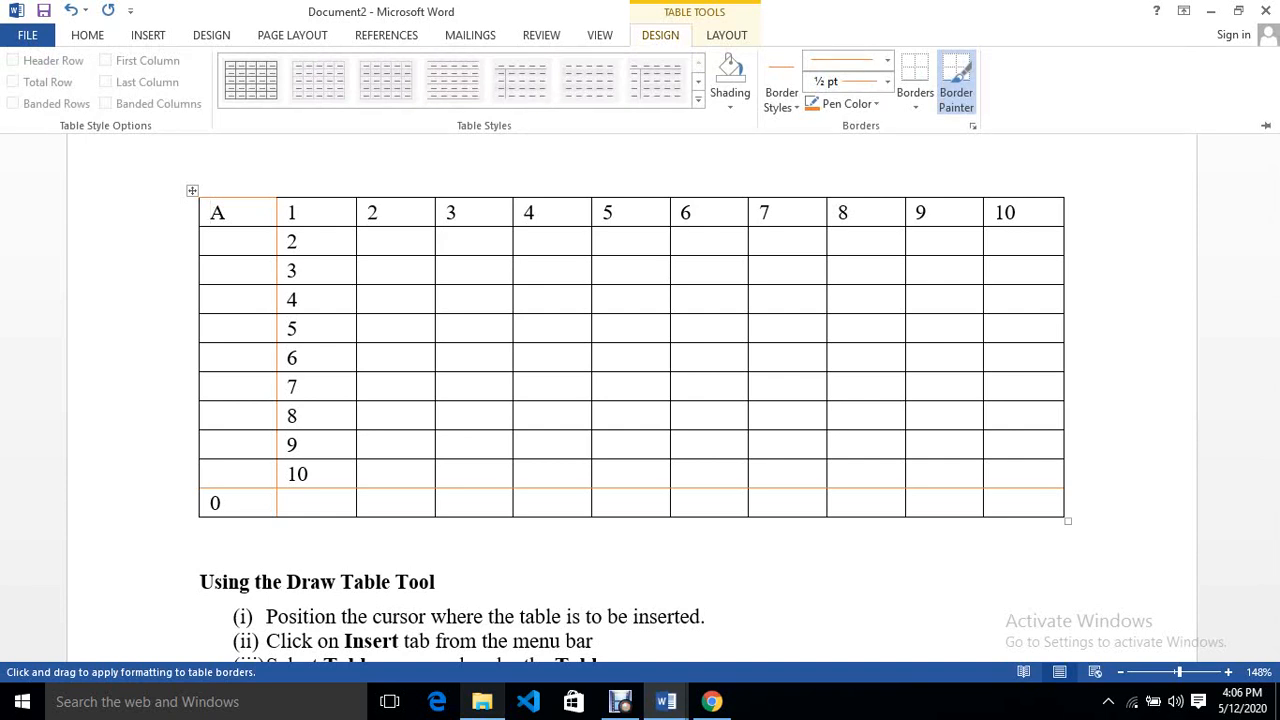
key("Escape")
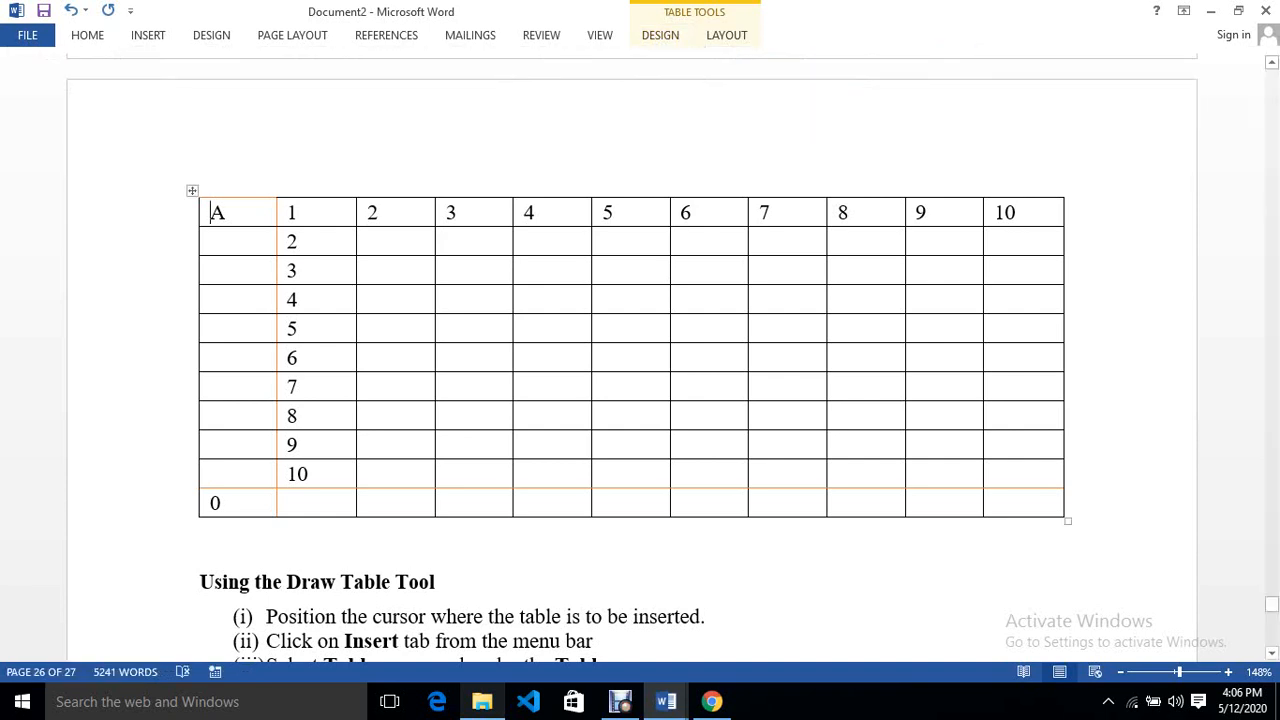
- Apply the green grid table style with a solid header row and banded rows to the whole 10x10 table
left_click(192, 190)
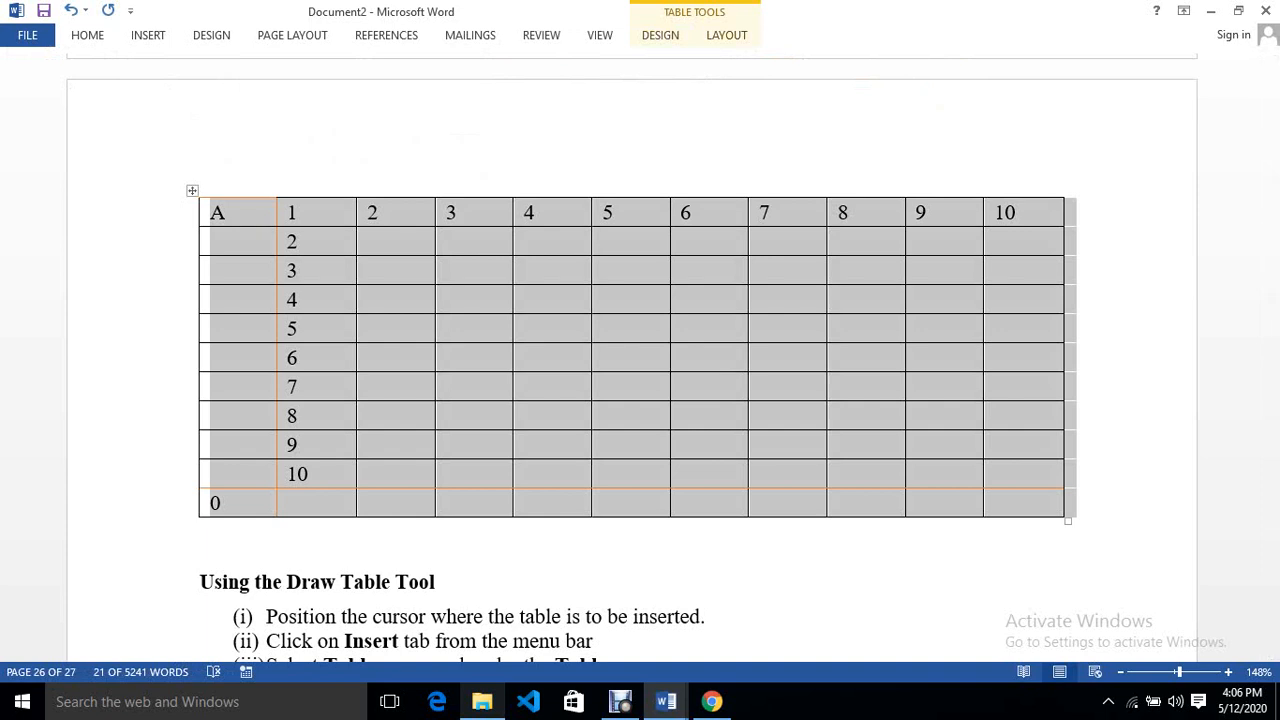
key("alt+j")
key("l")
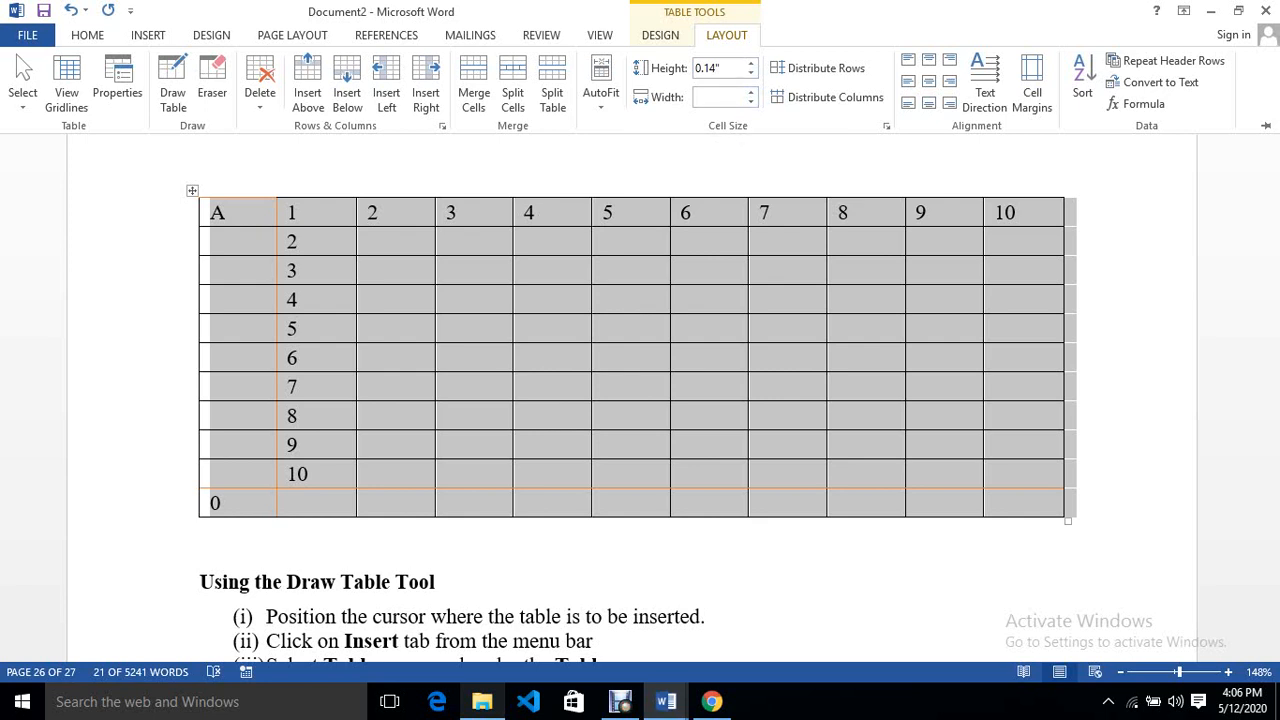
left_click(660, 35)
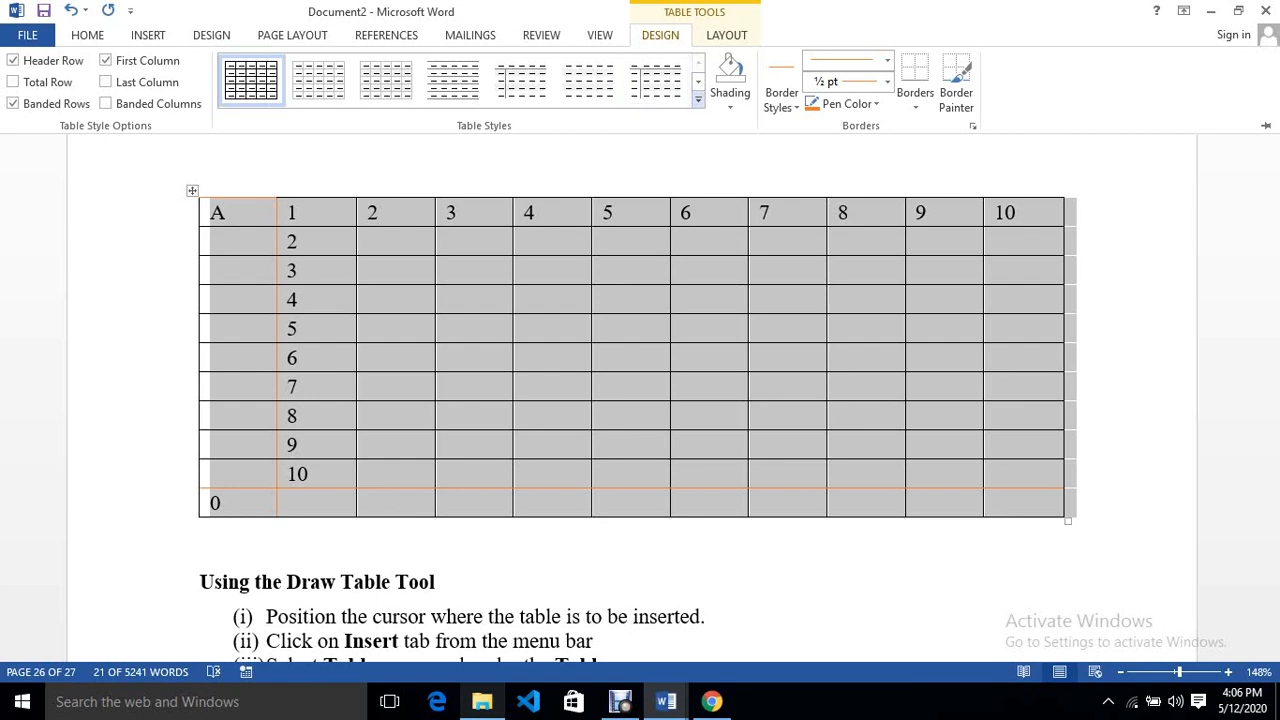
left_click(698, 99)
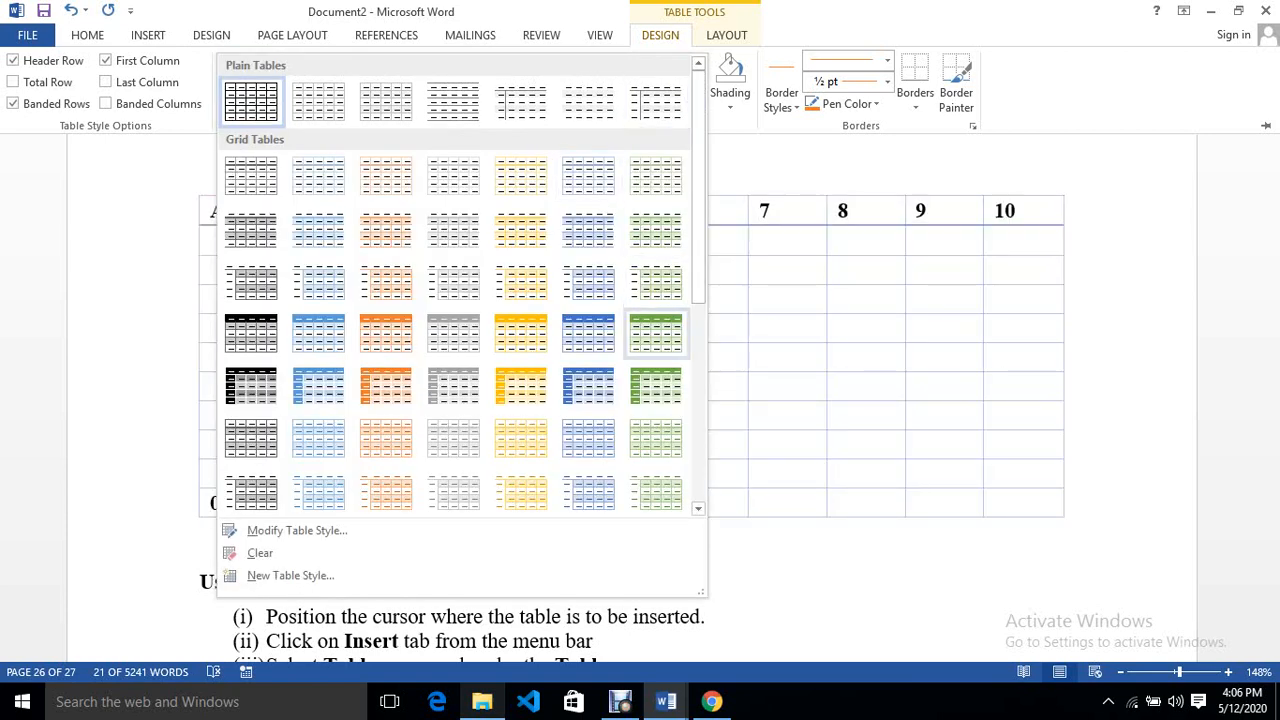
left_click(656, 333)
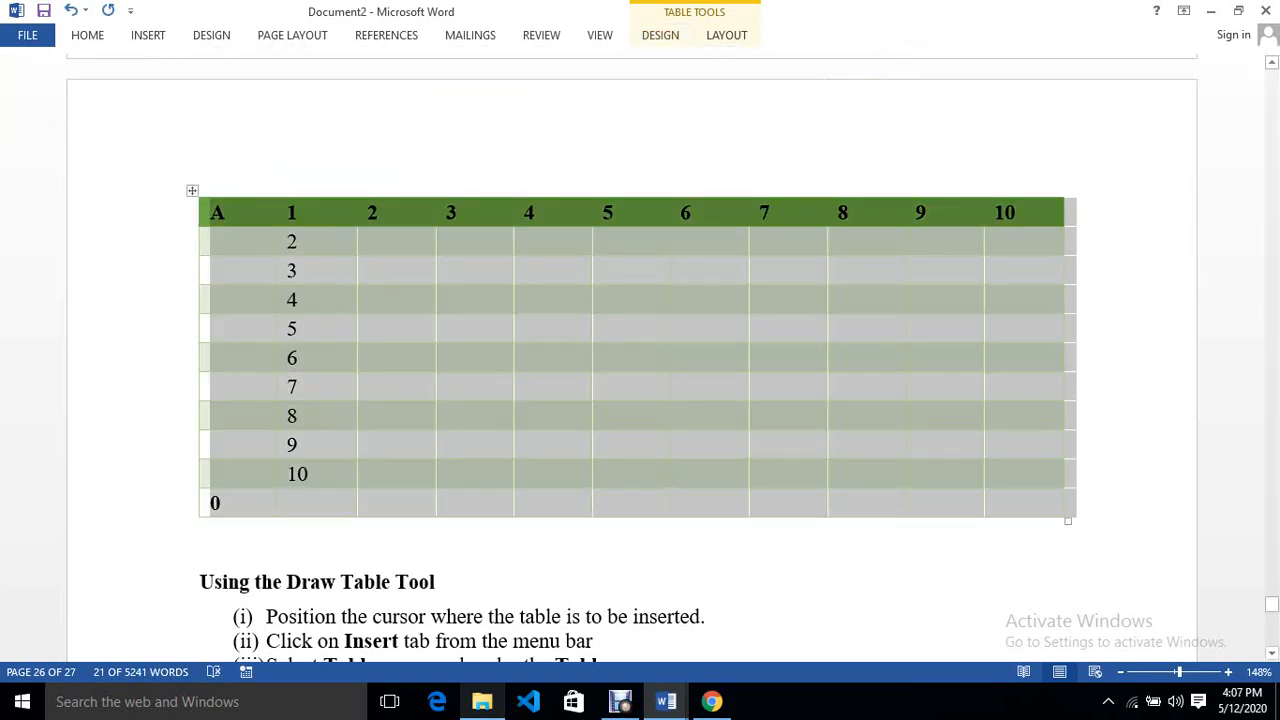
left_click(1066, 386)
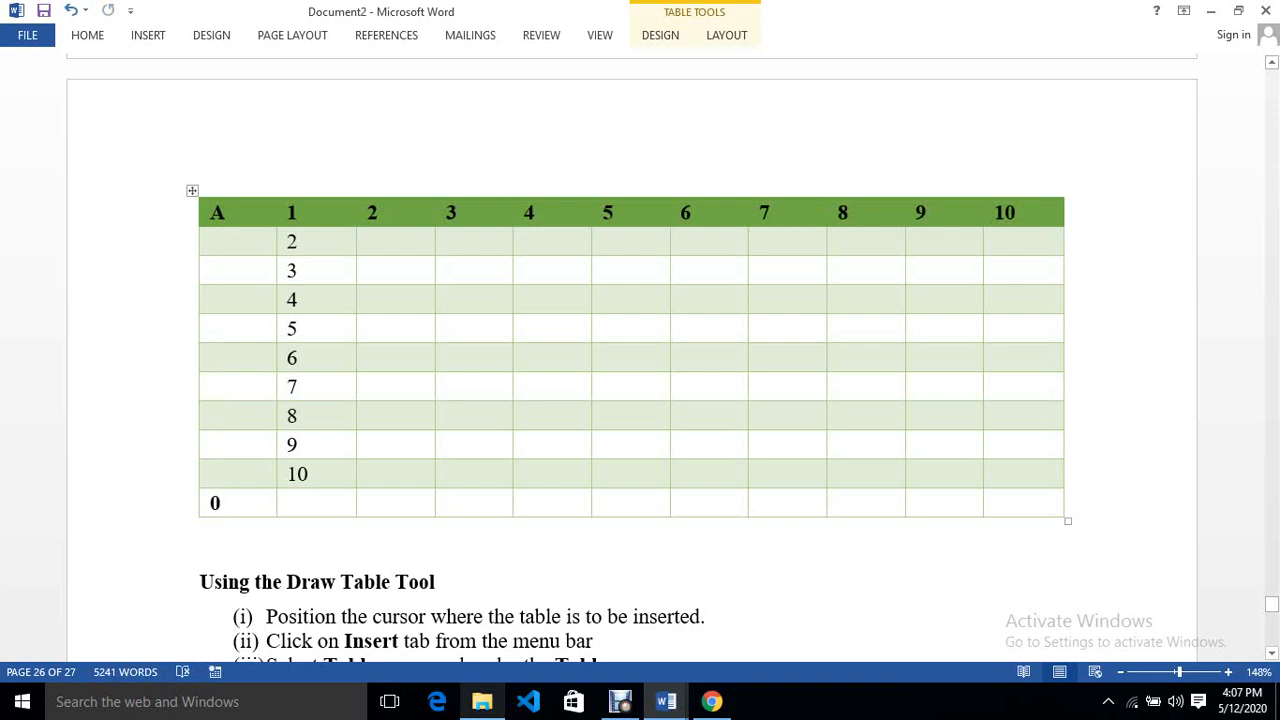
- Apply the Grid Table 3 - Accent 5 style to the whole hand-drawn table under "Table tools"
left_click(680, 415)
scroll(640, 360, "down", 5)
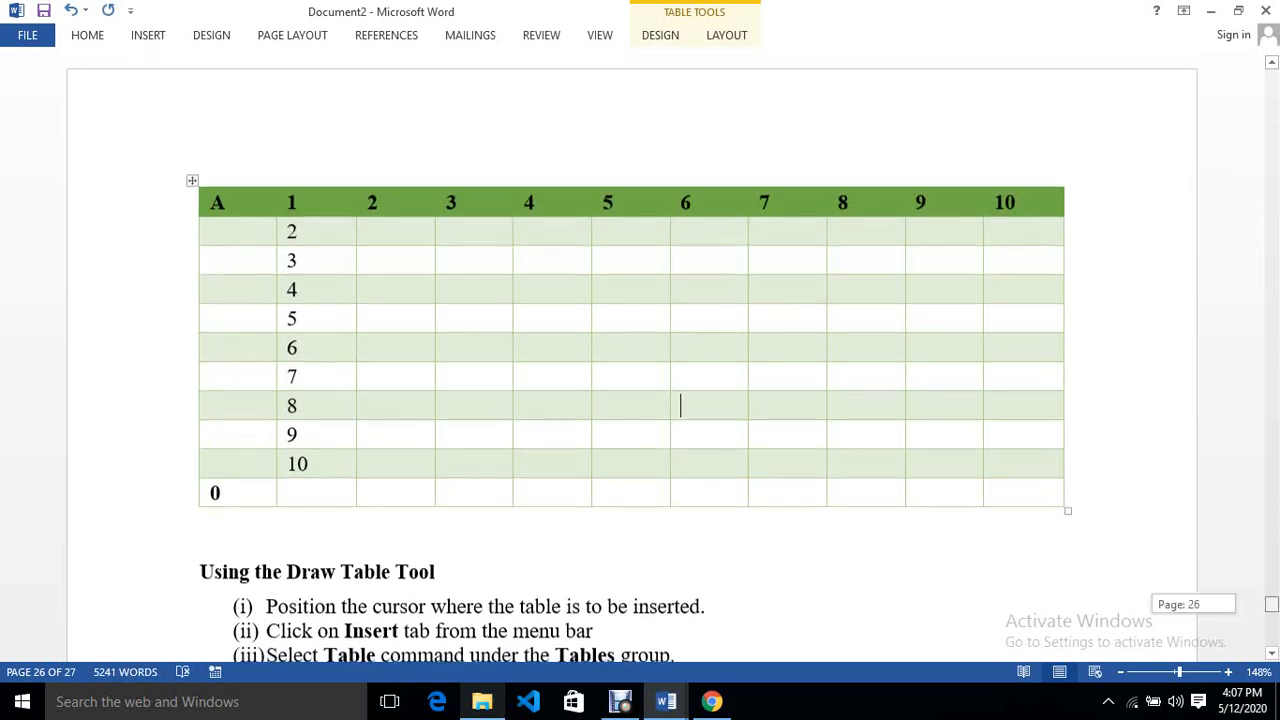
left_click(262, 268)
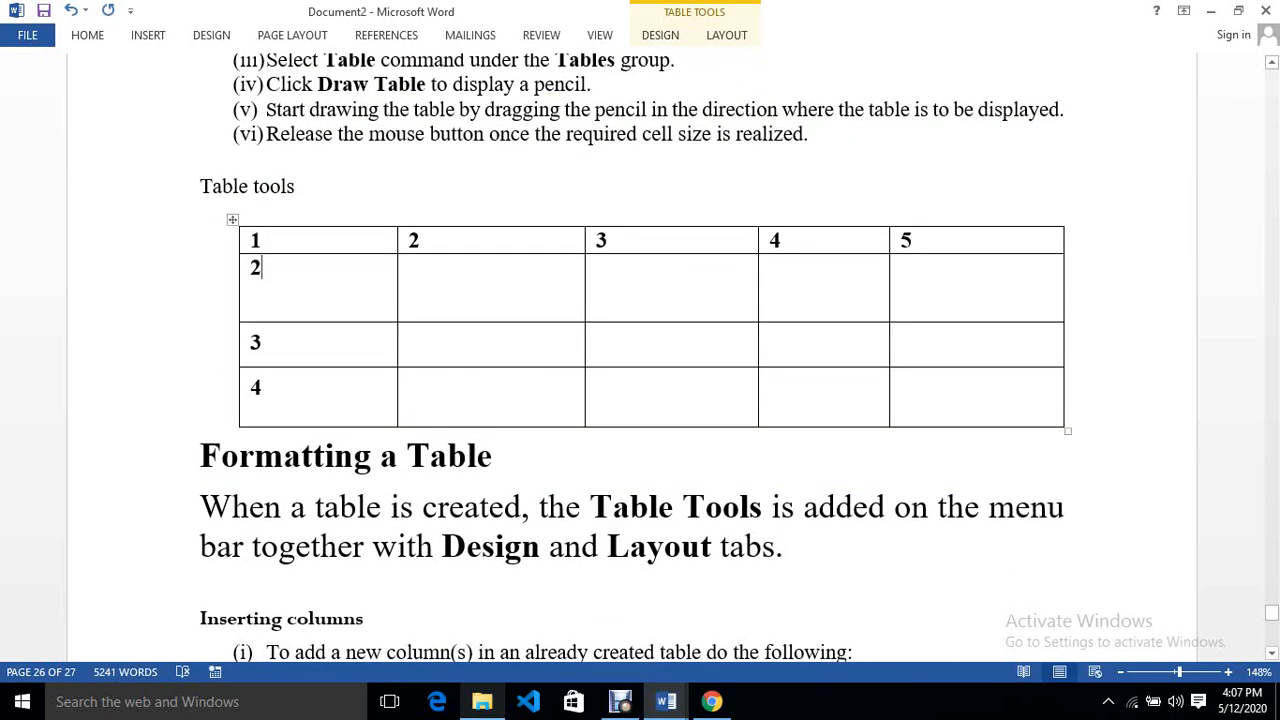
left_click(262, 240)
left_click(232, 219)
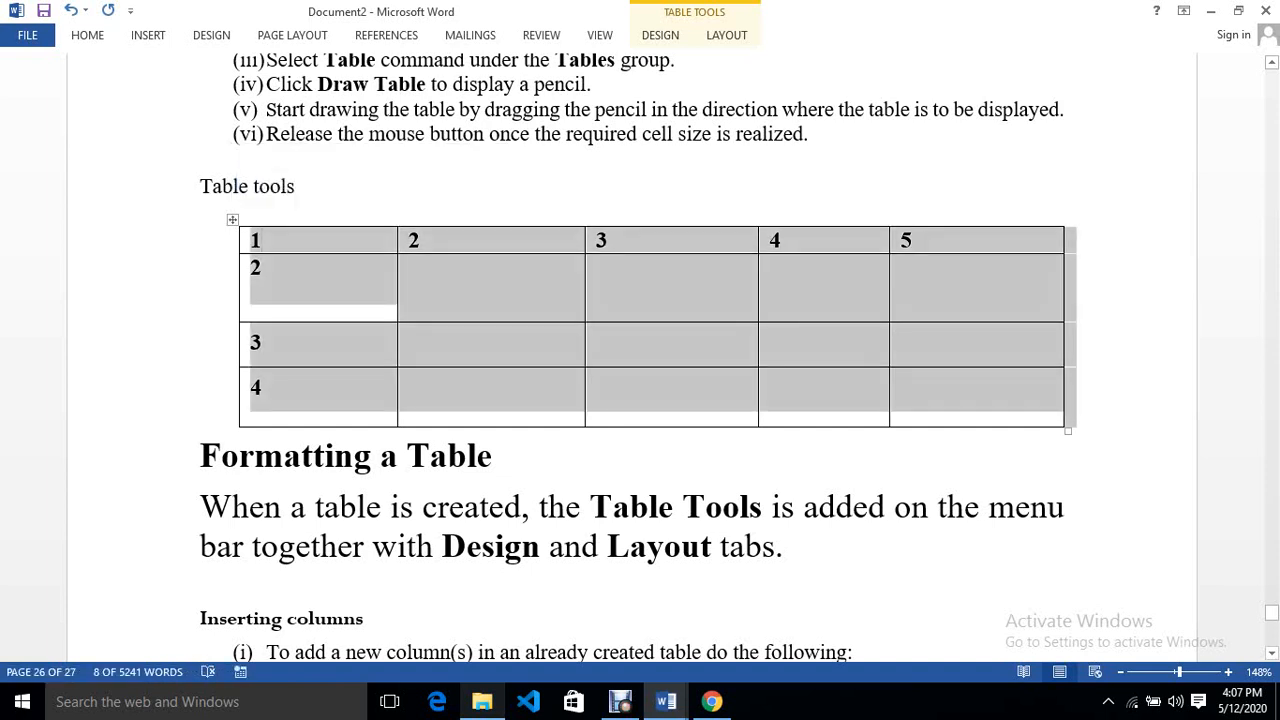
left_click(660, 35)
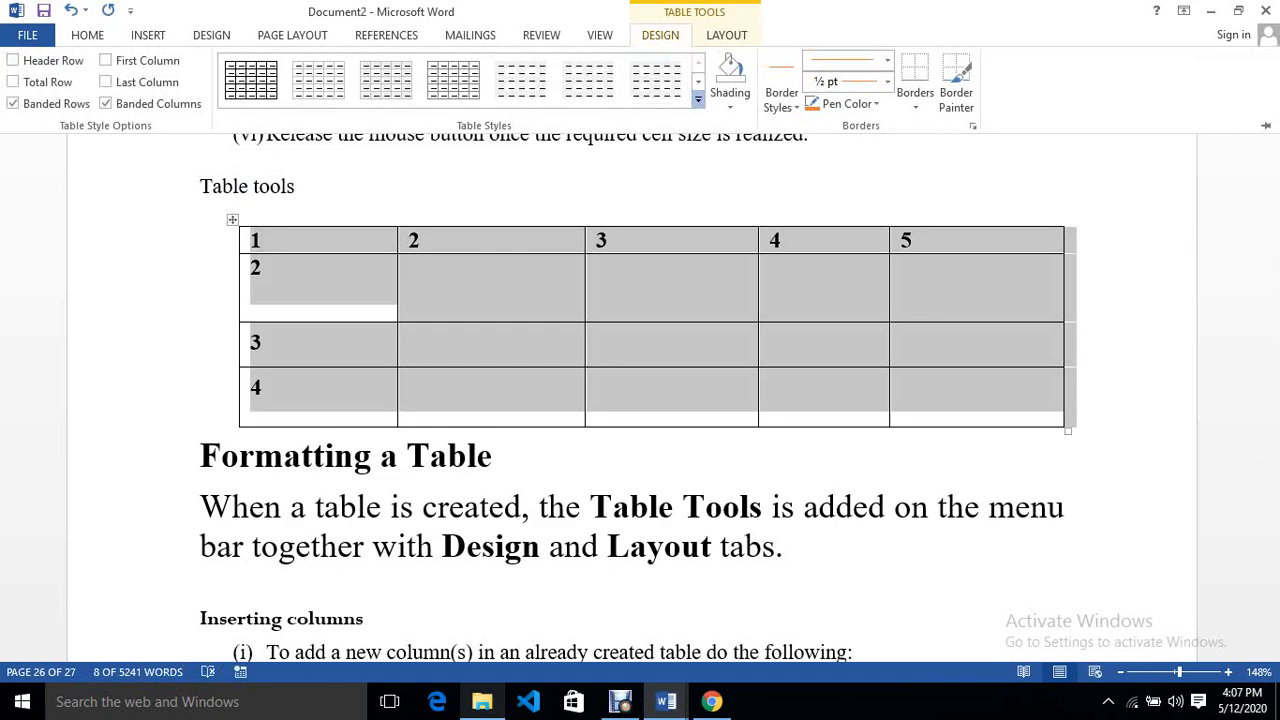
left_click(698, 99)
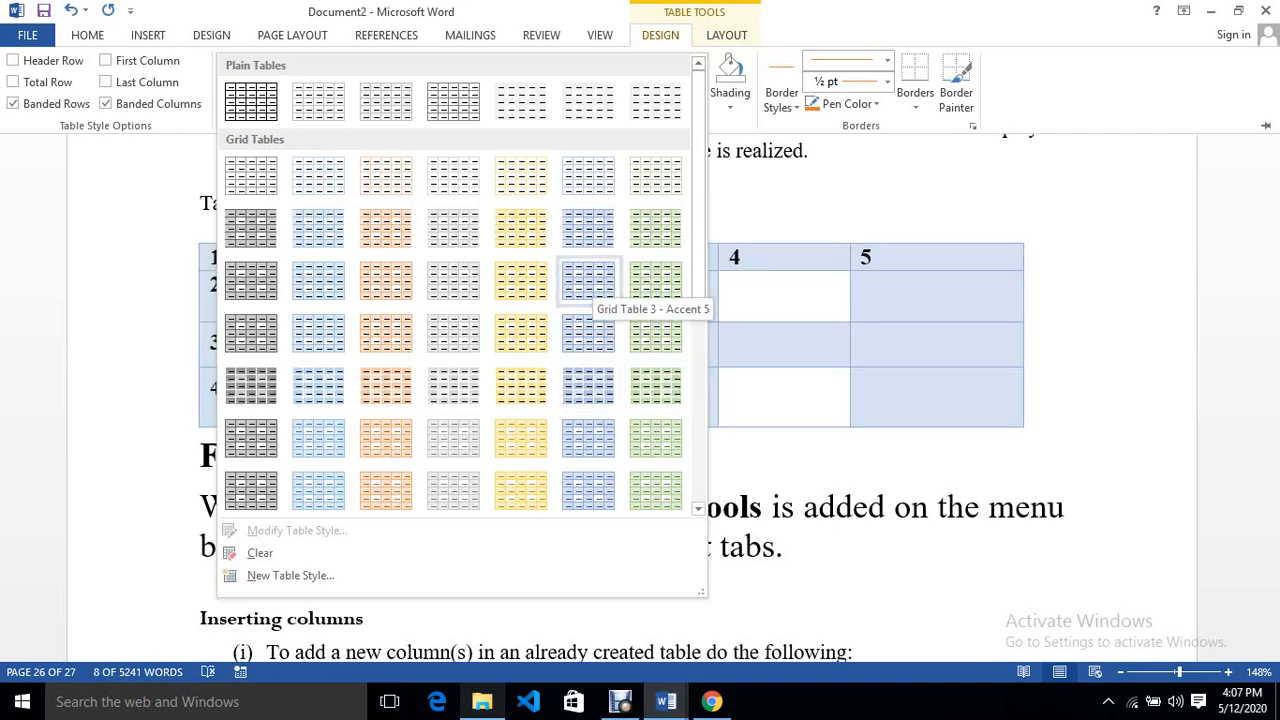
left_click(588, 282)
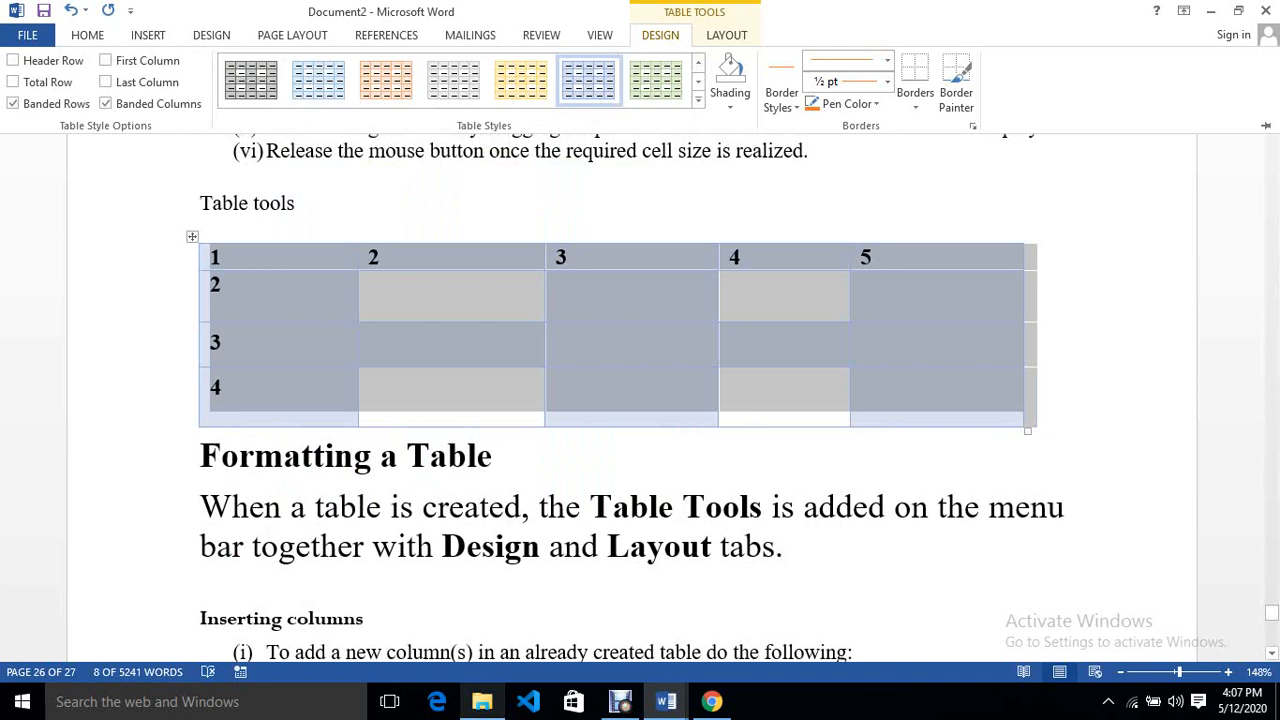
key("ctrl+F1")
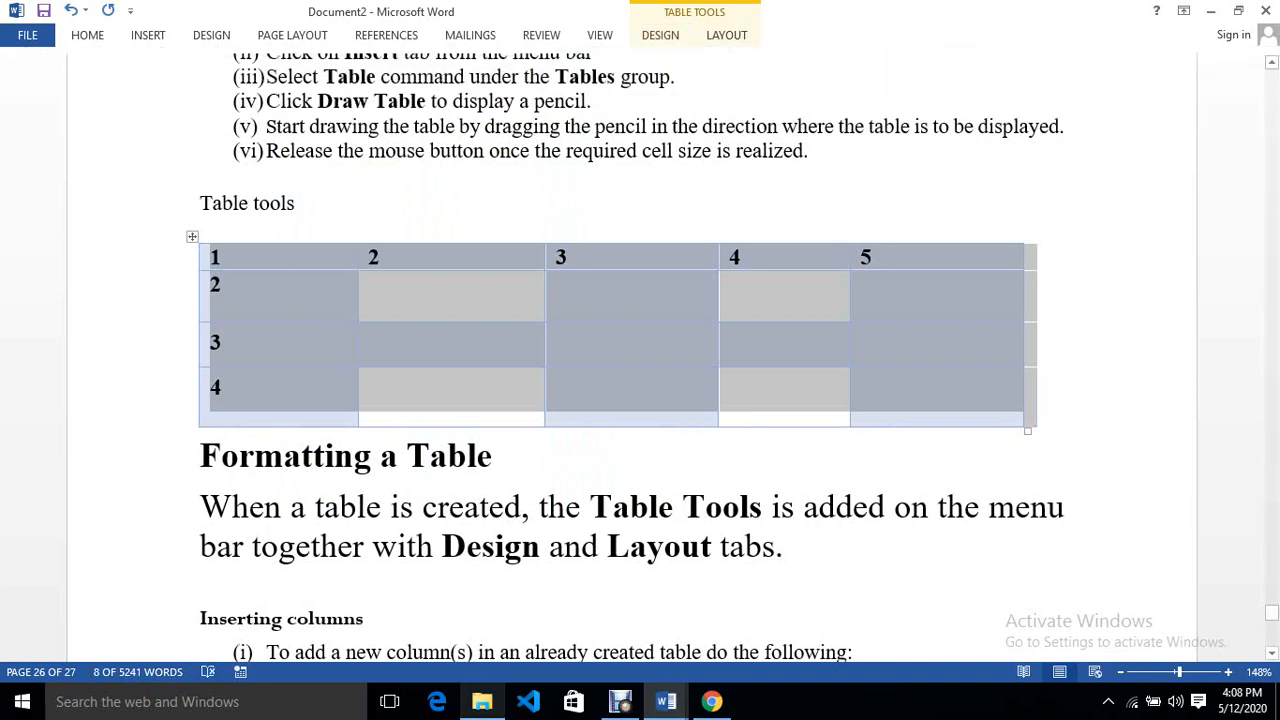
key("Left")
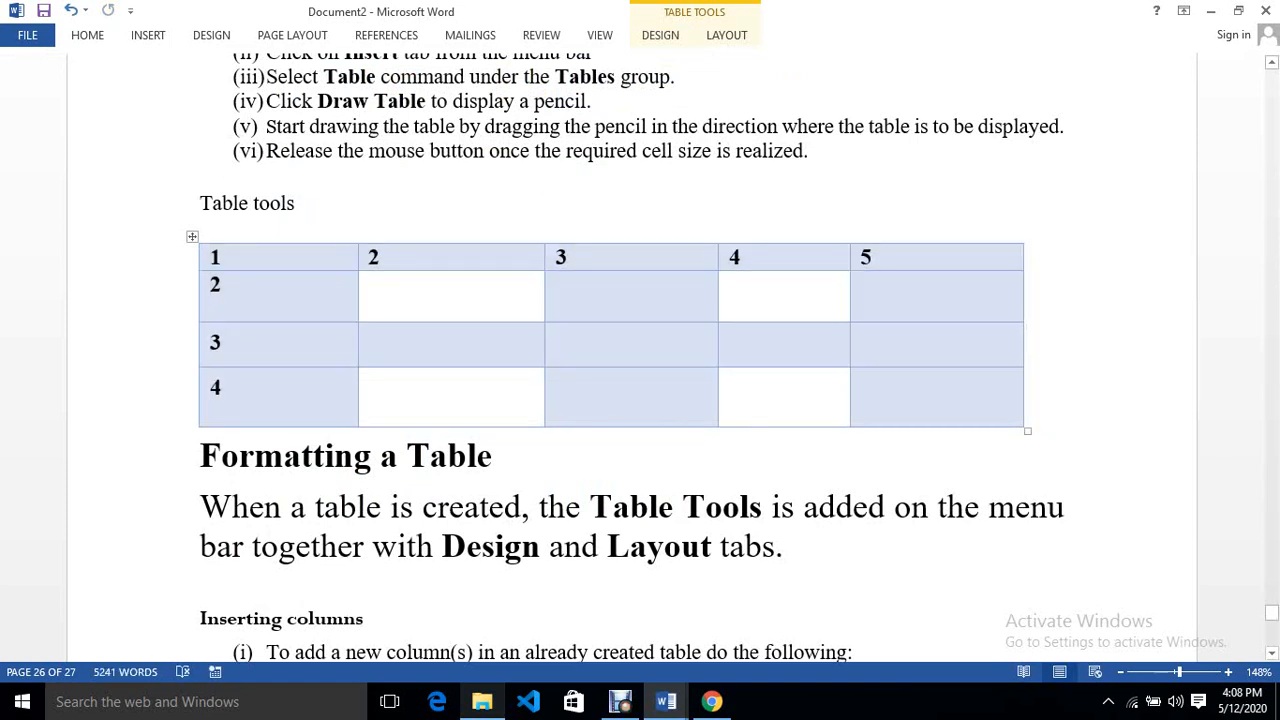
left_click(729, 343)
left_click(541, 546)
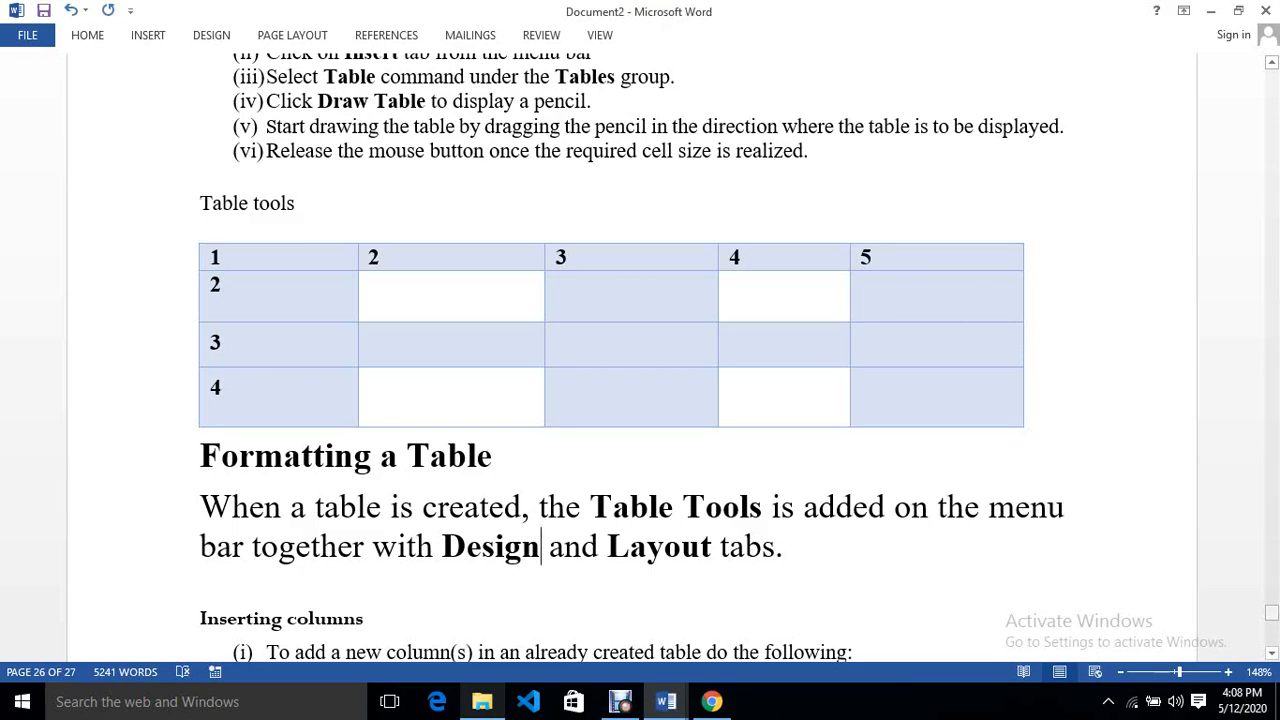
- Apply the grid table style with a solid black header row and gray banded rows to the whole graphic grid table
scroll(640, 350, "down", 10)
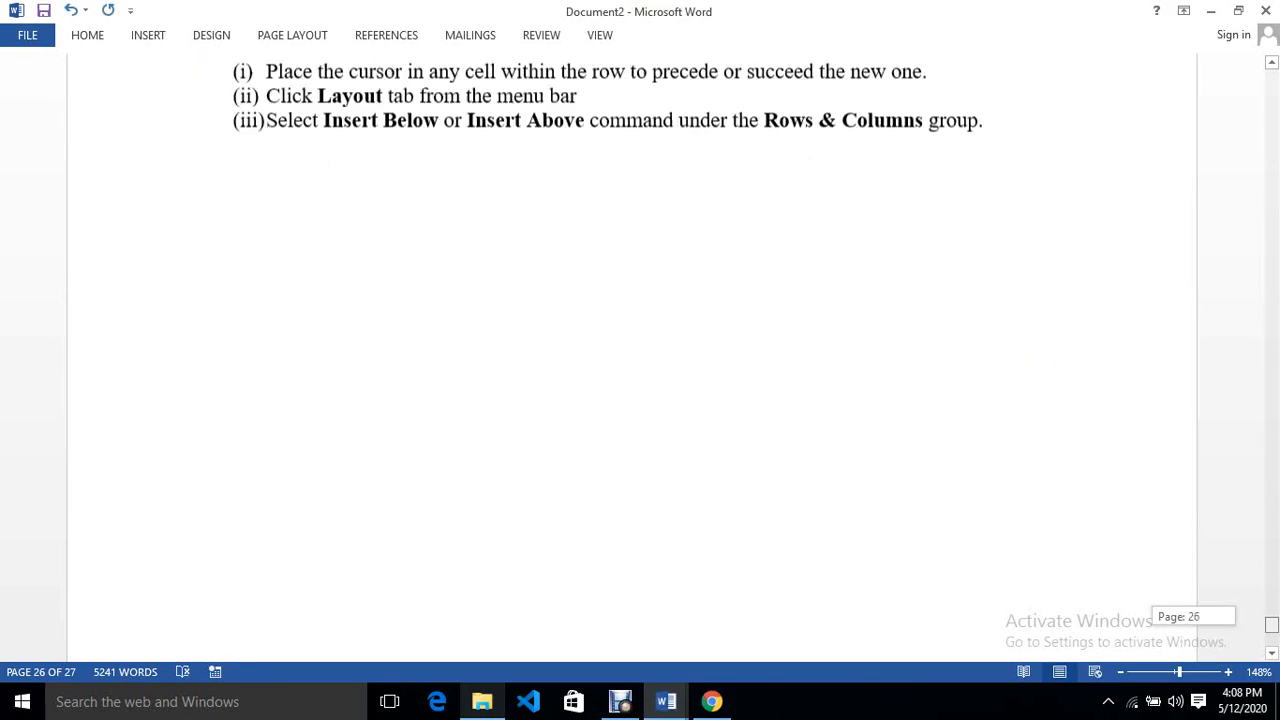
scroll(640, 350, "up", 20)
scroll(640, 350, "up", 2)
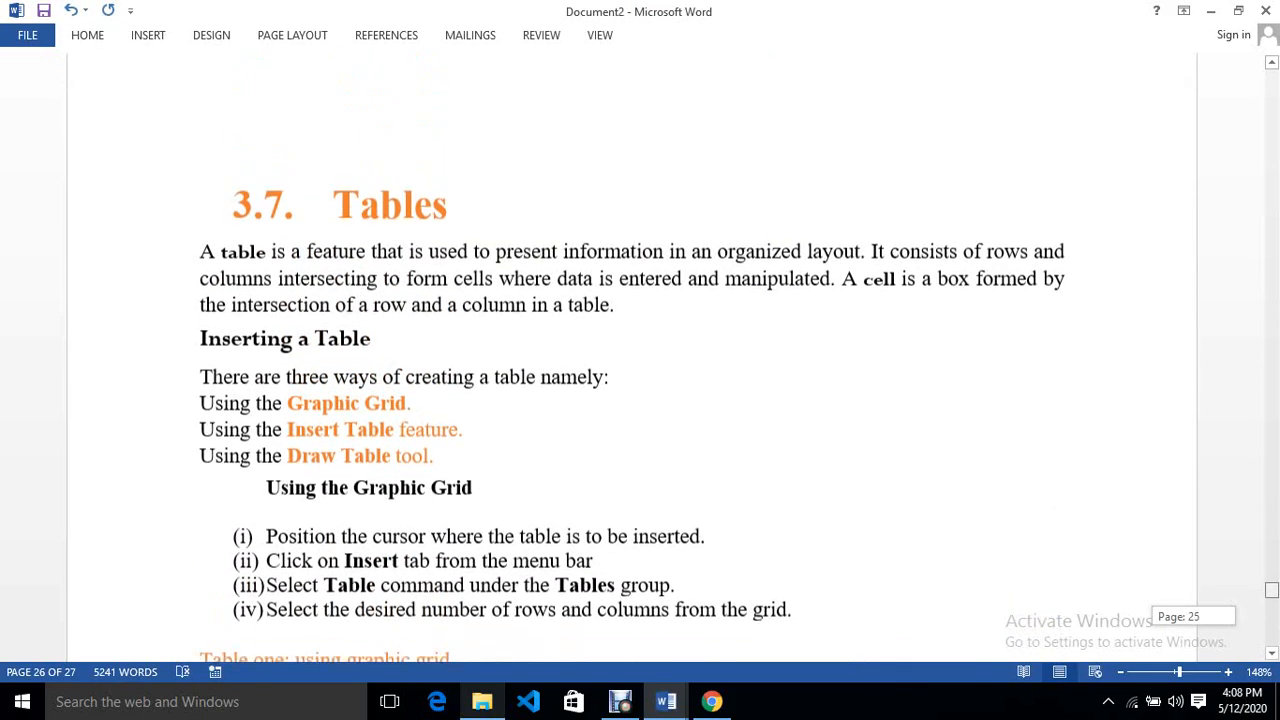
scroll(640, 350, "down", 6)
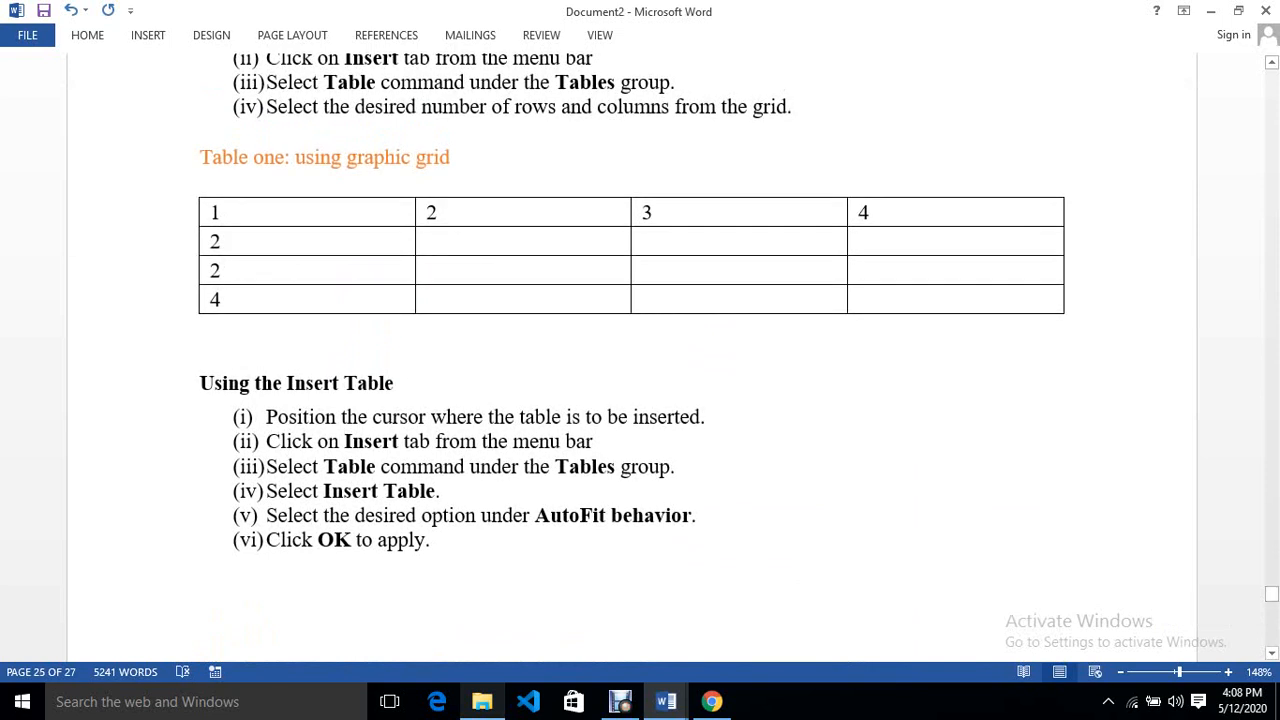
left_click(220, 212)
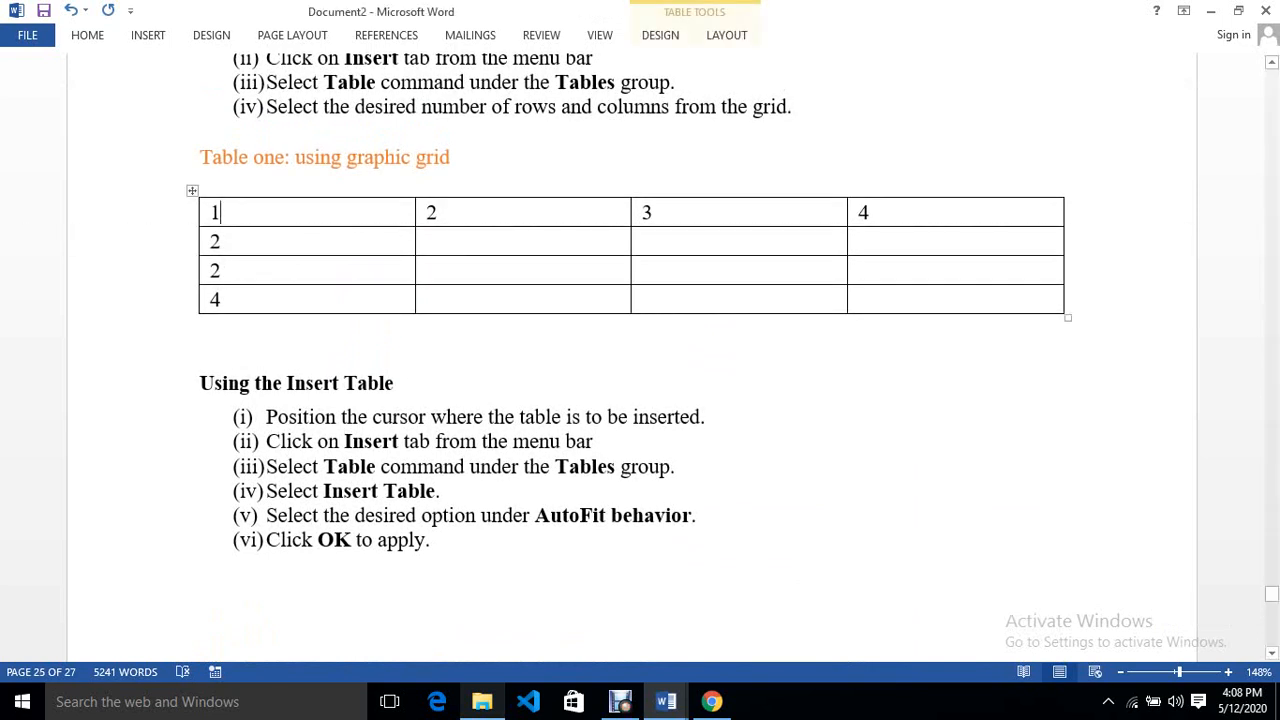
left_click(192, 190)
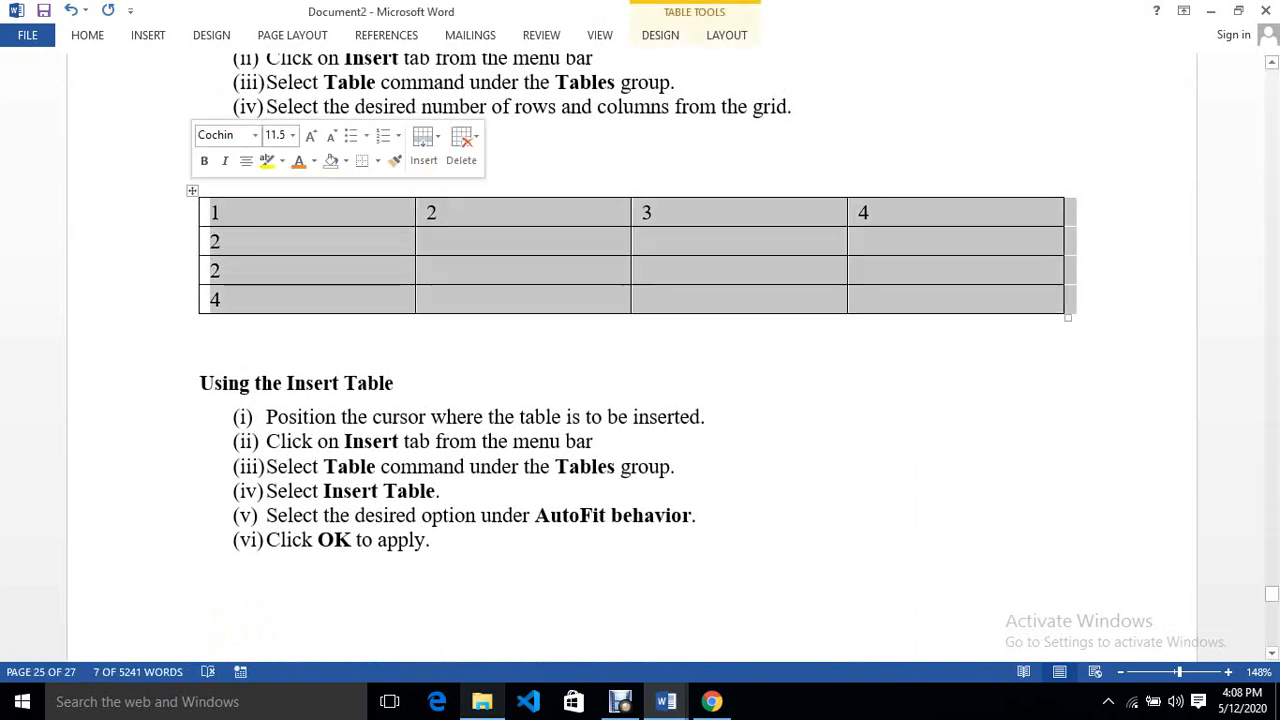
left_click(660, 35)
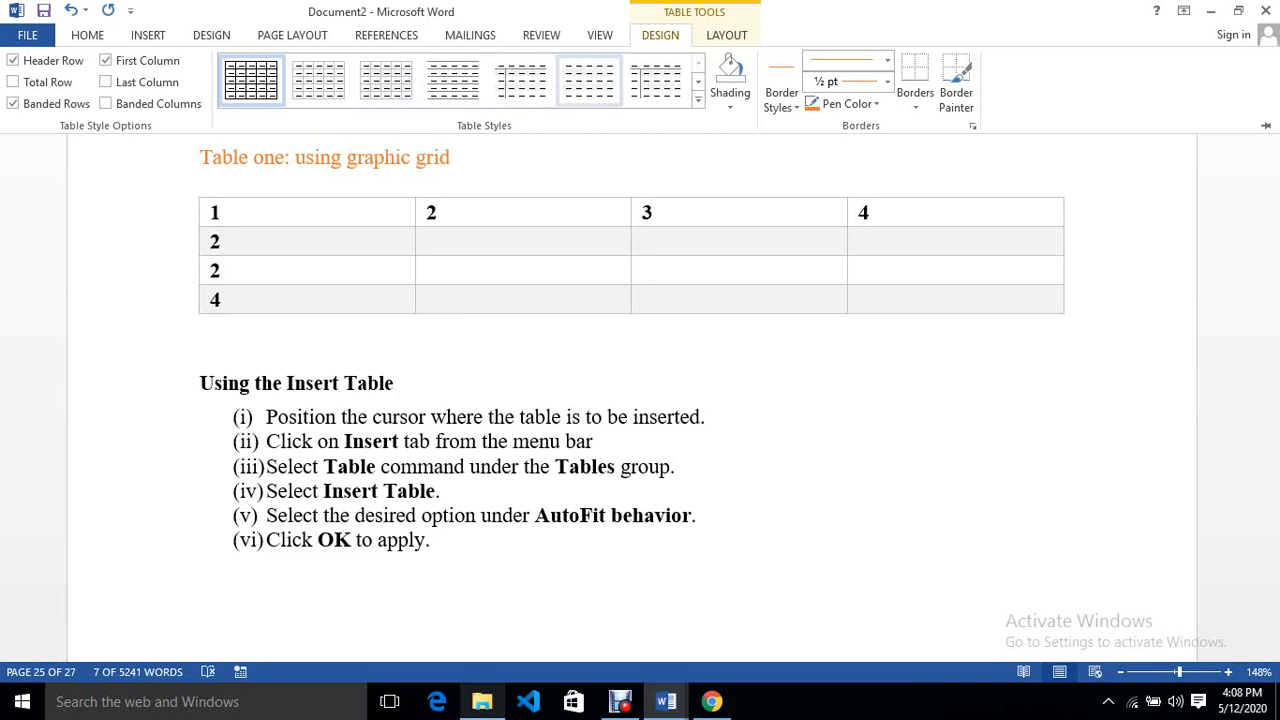
left_click(698, 98)
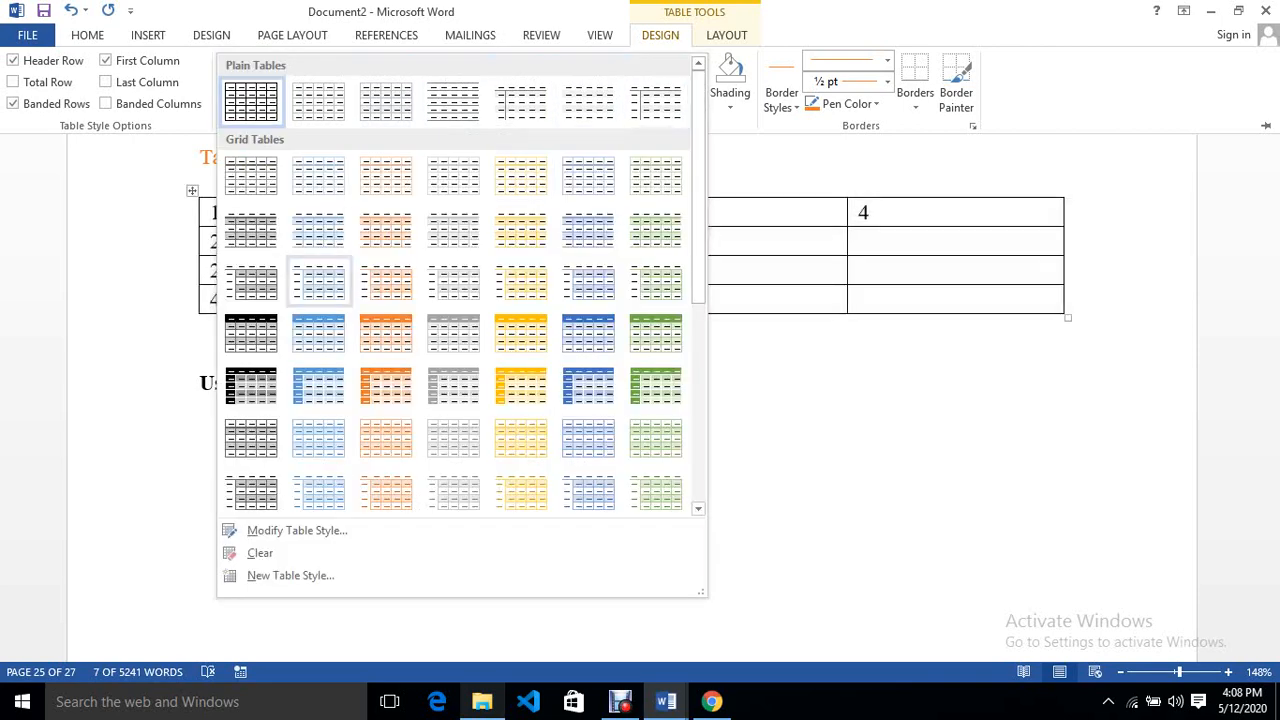
left_click(251, 333)
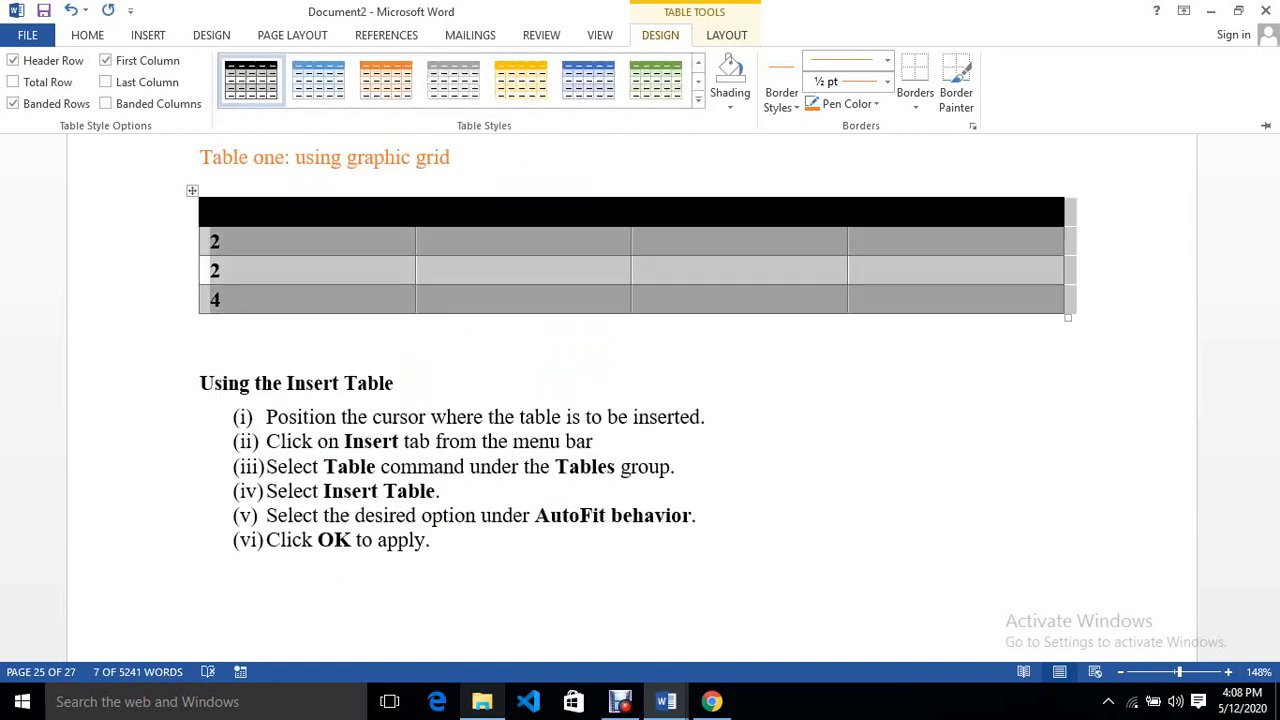
key("ctrl+F1")
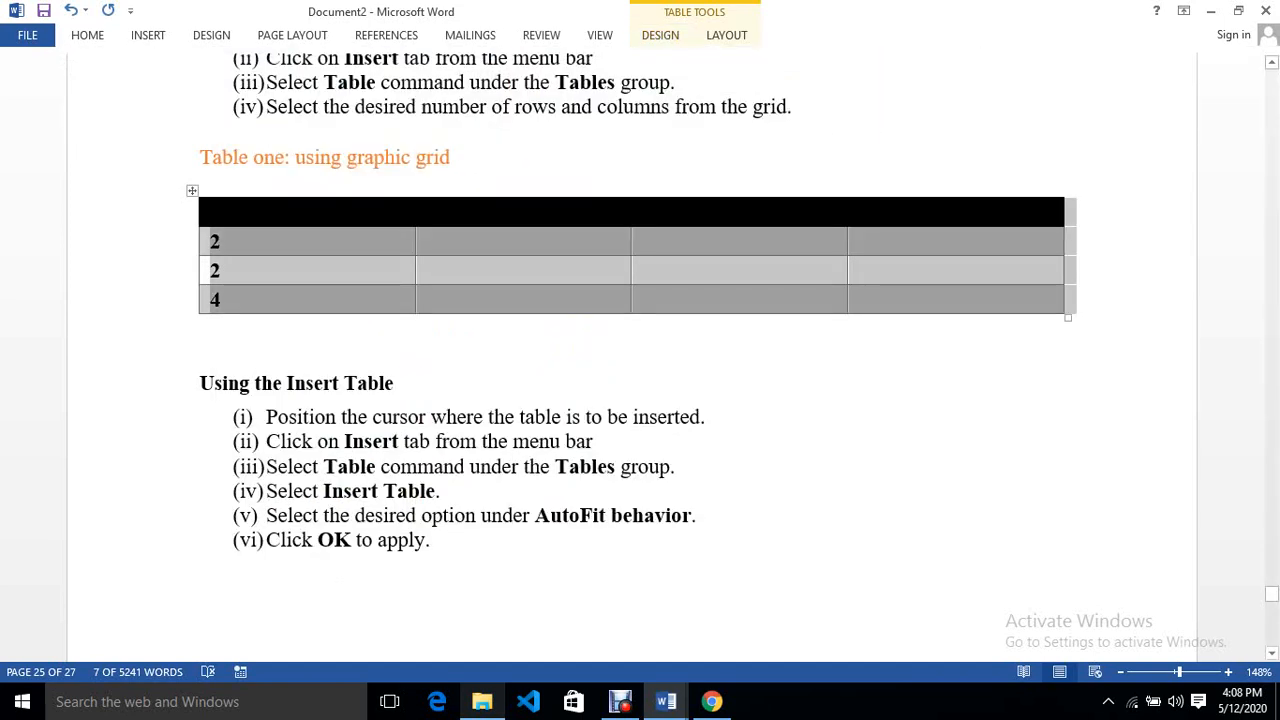
left_click(598, 441)
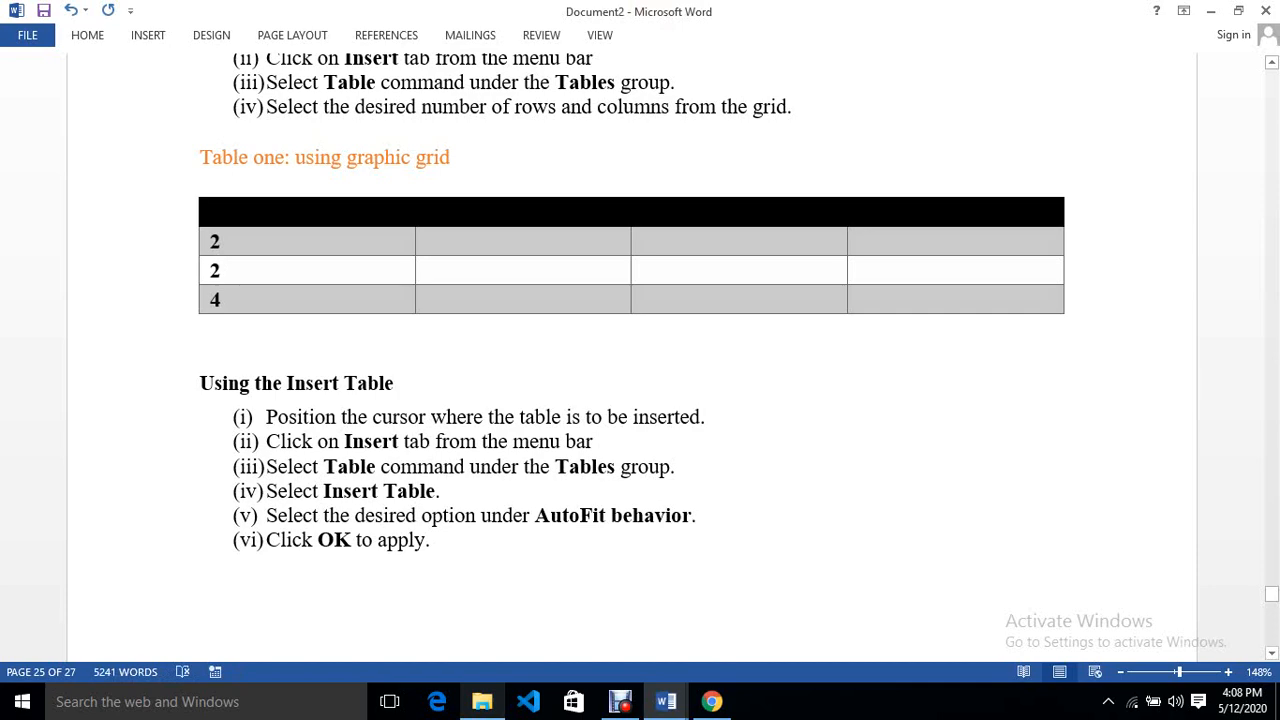
mouse_move(1271, 594)
left_mouse_down()
mouse_move(1271, 642)
mouse_move(1271, 618)
left_mouse_up()
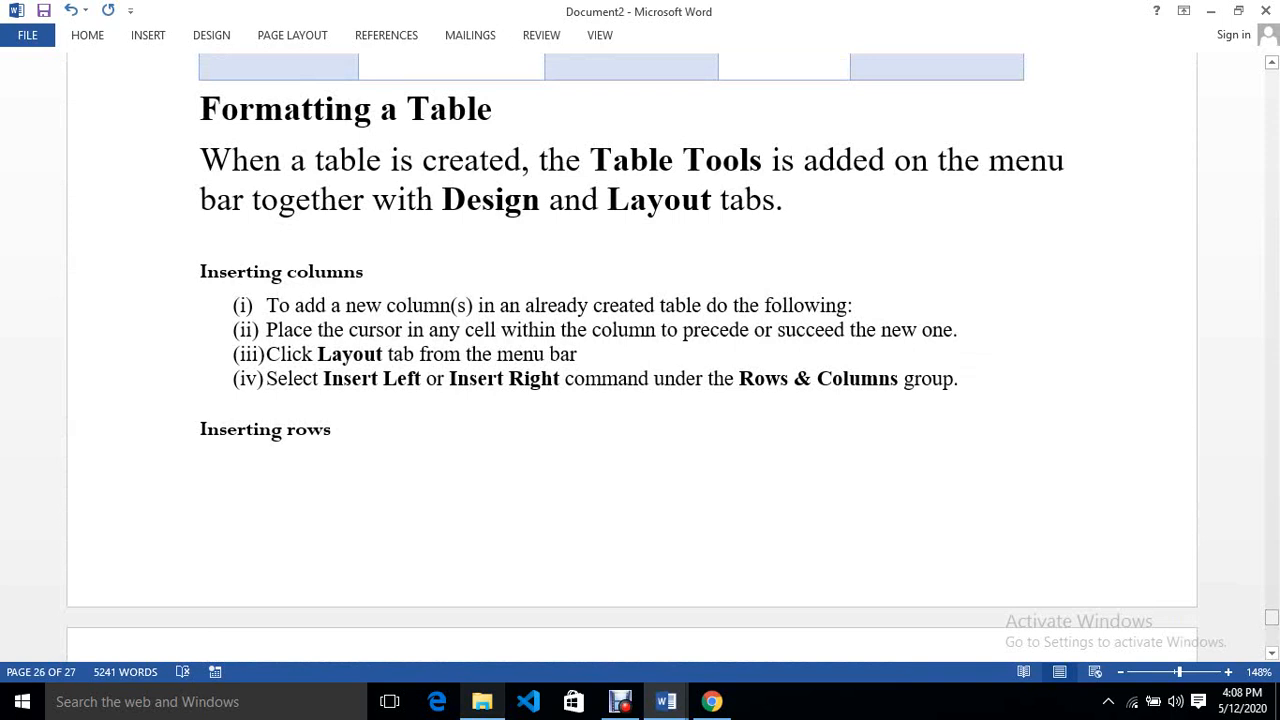